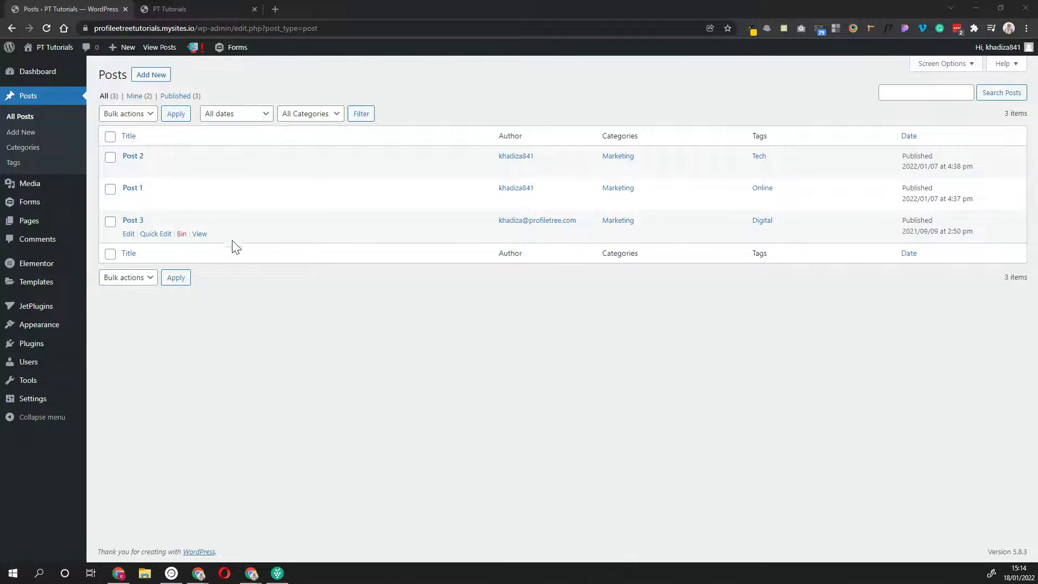
- Open Post 1 to review its content in the editor, and return to the posts list without saving
click(133, 188)
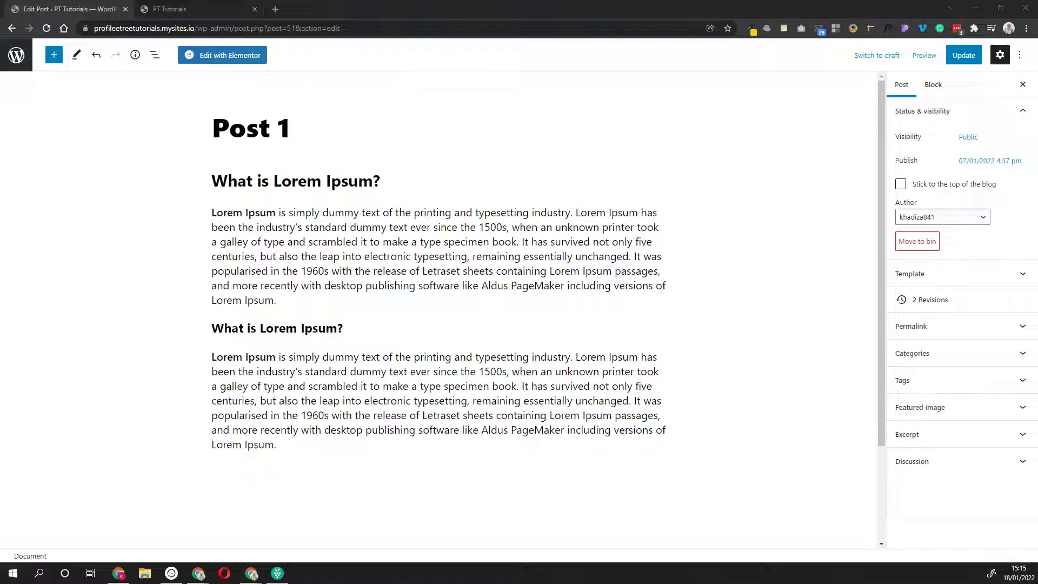
click(12, 51)
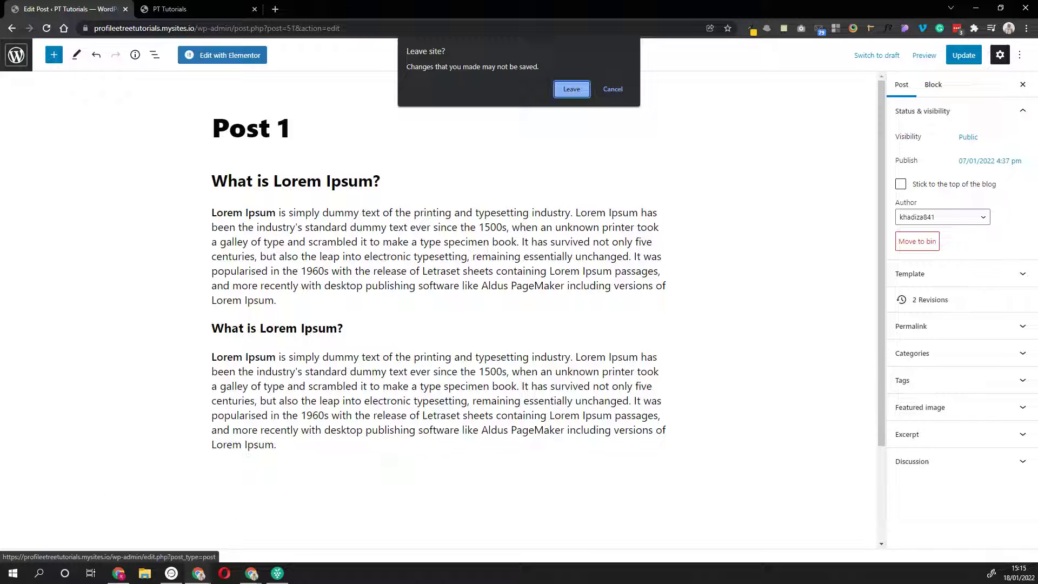
key(Return)
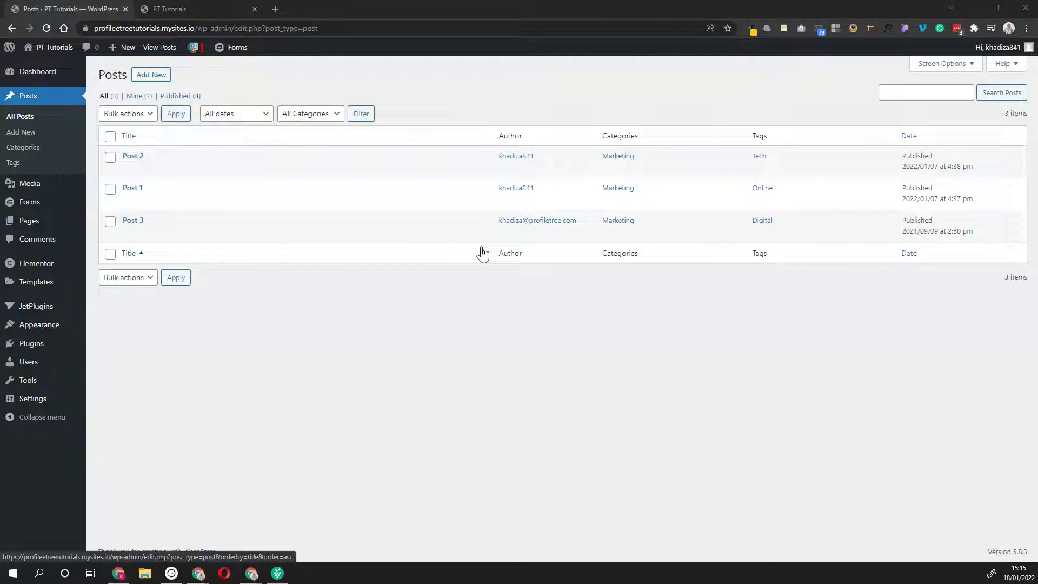
- Create a new Single Post template in the Theme Builder
mouse_move(58, 290)
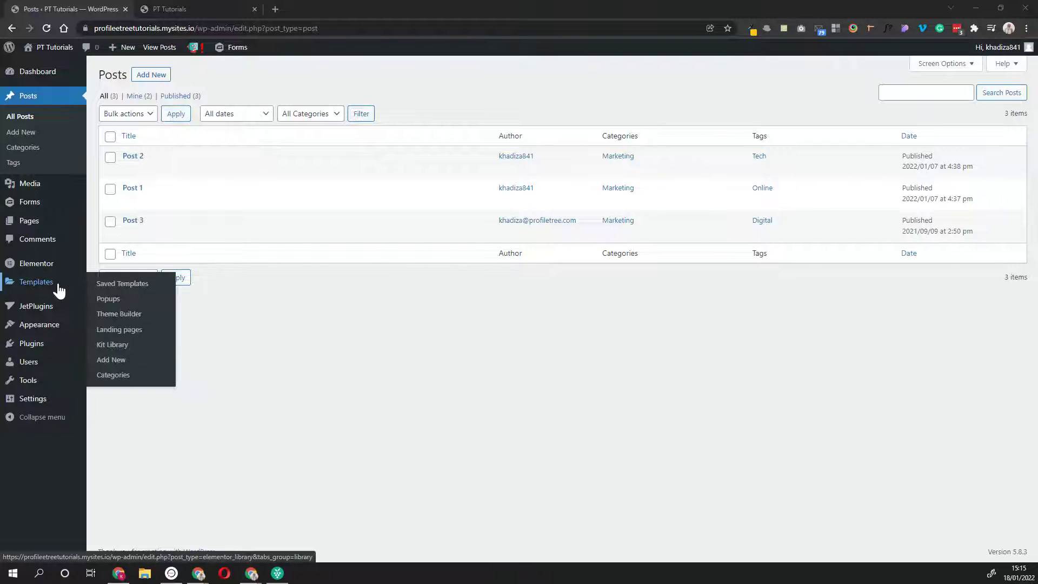
click(131, 319)
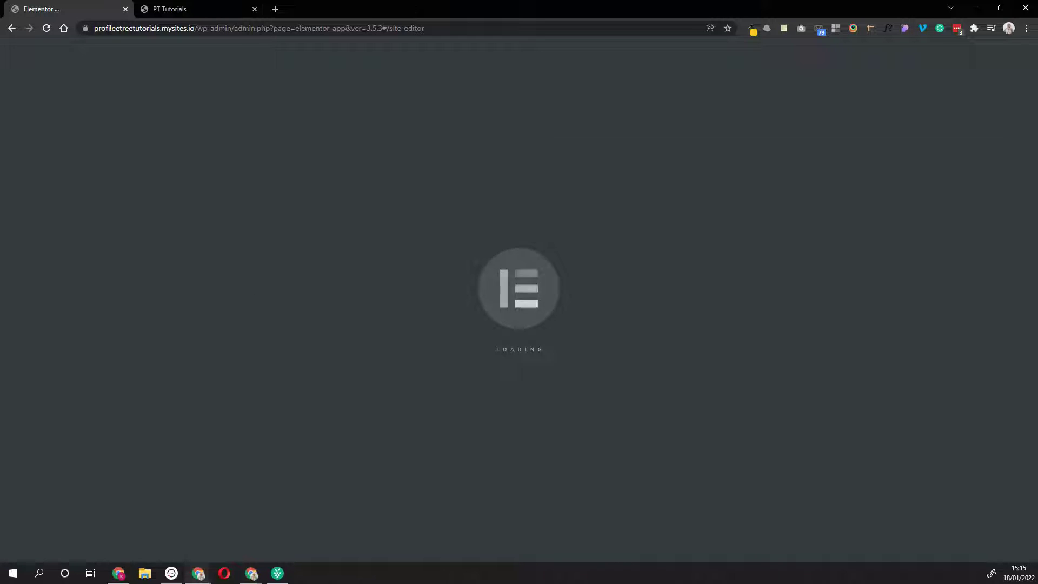
click(82, 256)
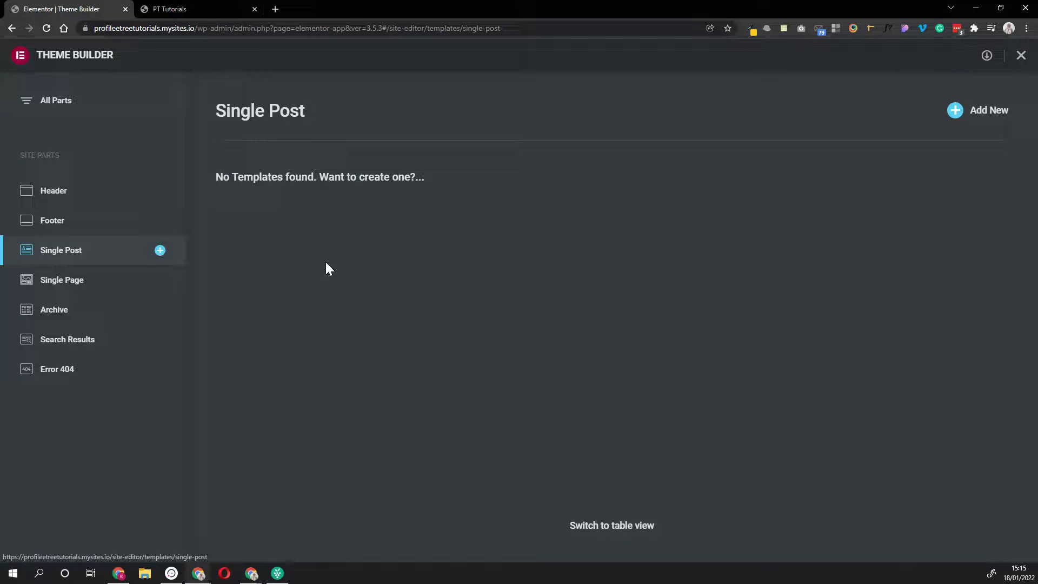
click(993, 114)
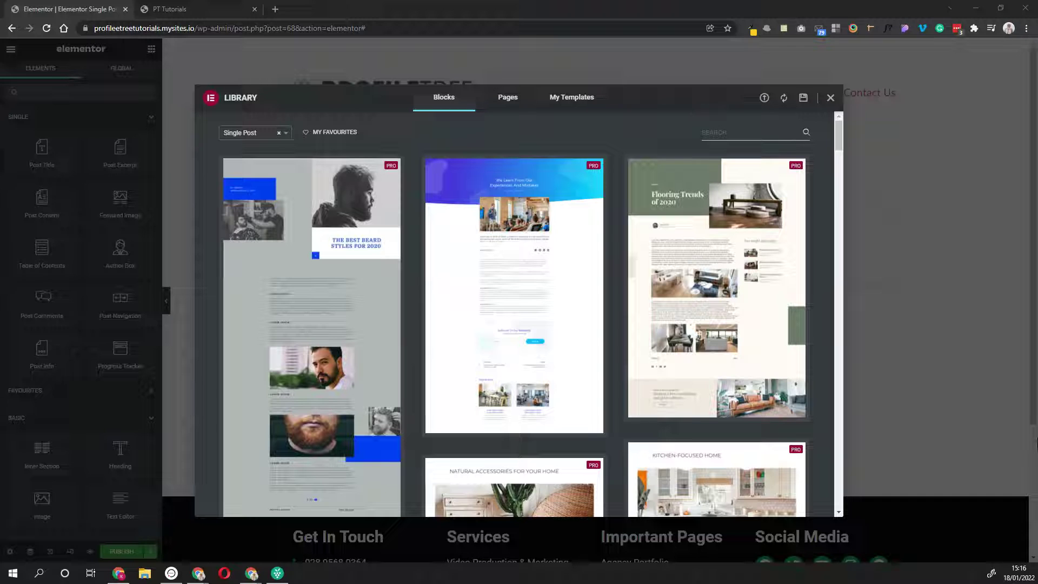
- Browse the ready-made Single Post blocks in the library, close it without inserting one, and look over the blank template
mouse_move(587, 198)
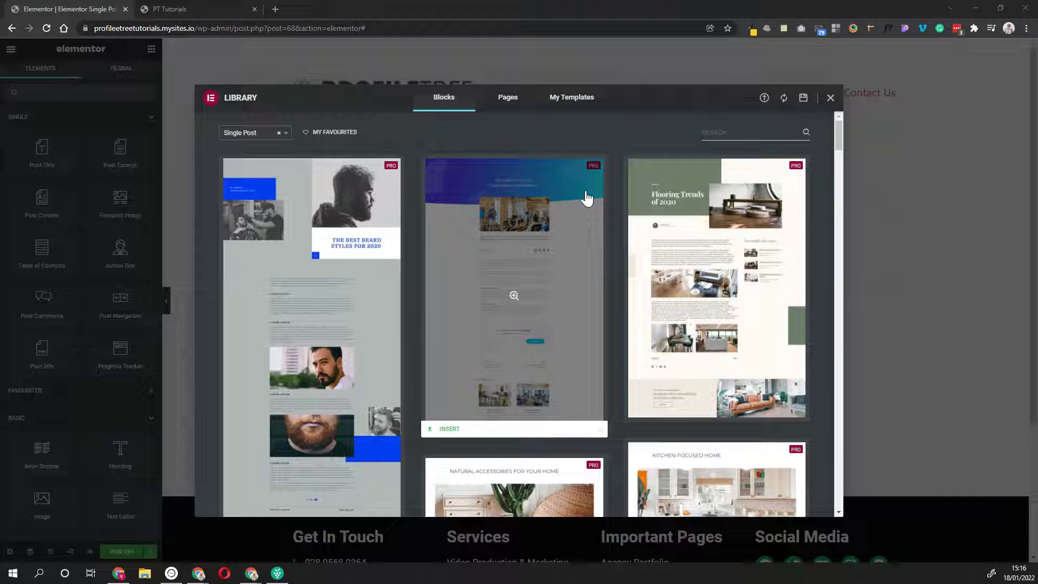
mouse_move(691, 415)
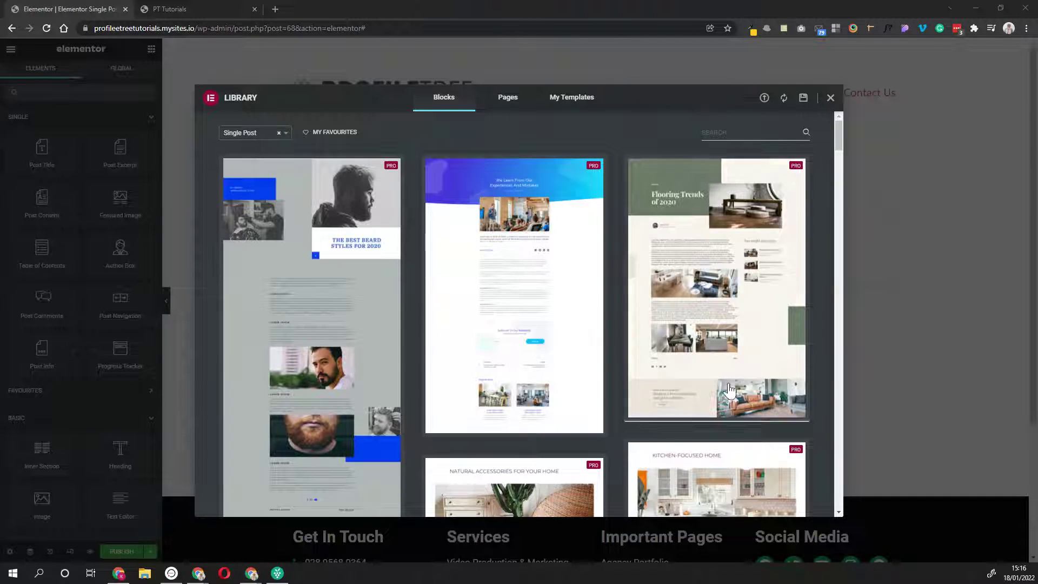
scroll(730, 389, down, 3)
scroll(729, 389, down, 5)
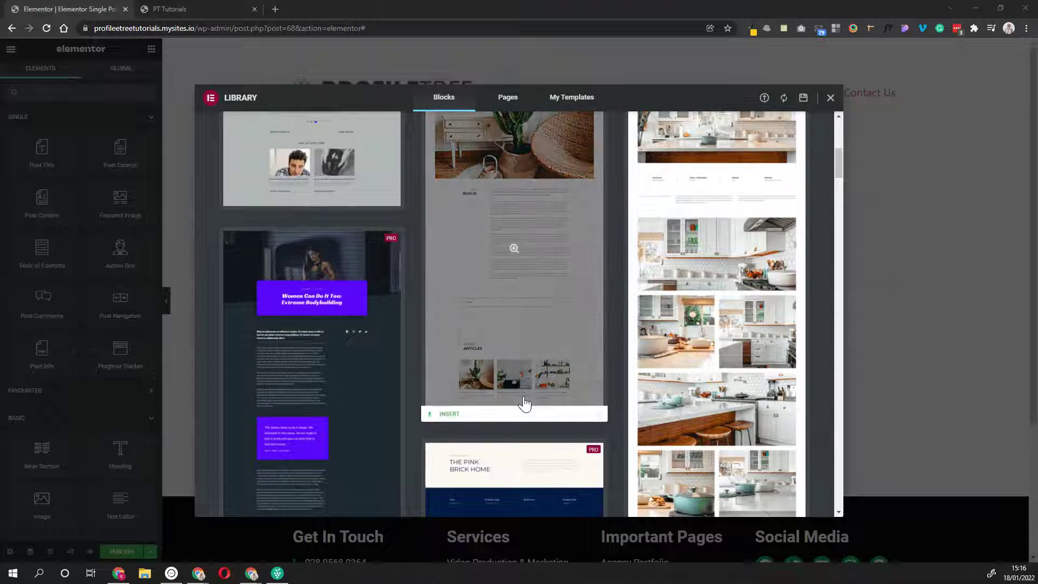
scroll(523, 402, down, 5)
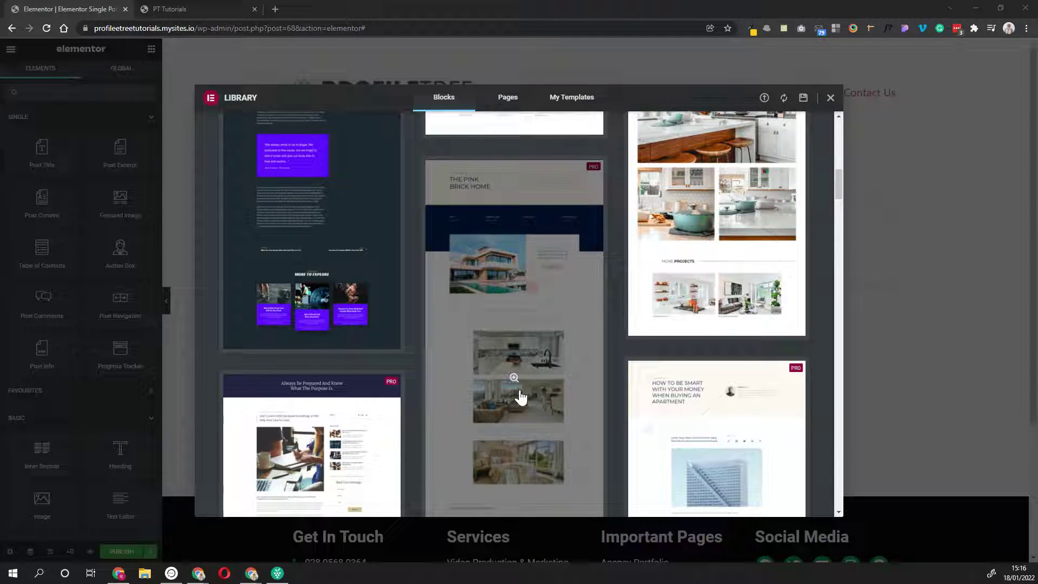
scroll(520, 388, down, 4)
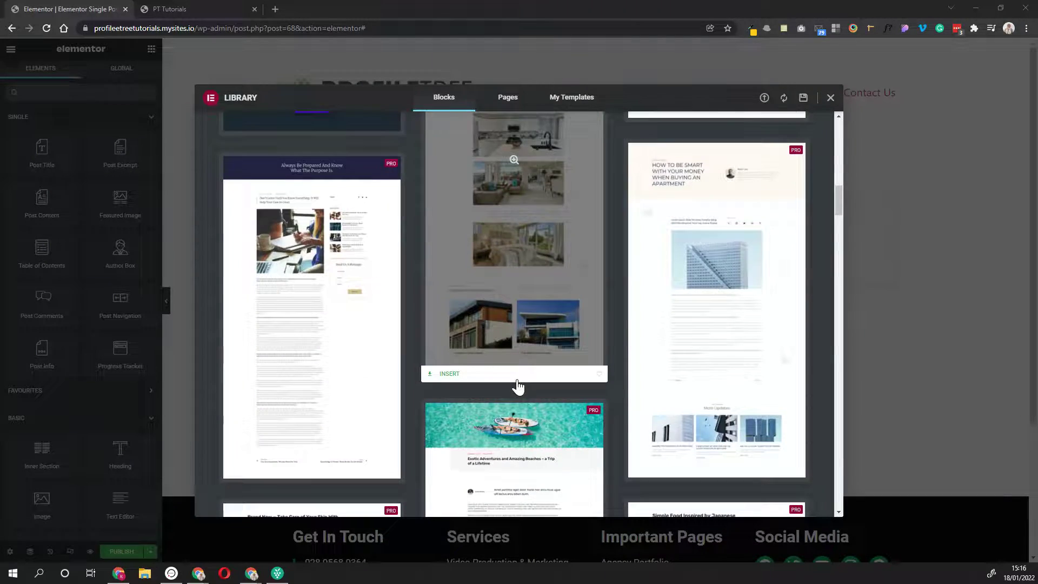
scroll(530, 387, down, 5)
scroll(594, 297, up, 15)
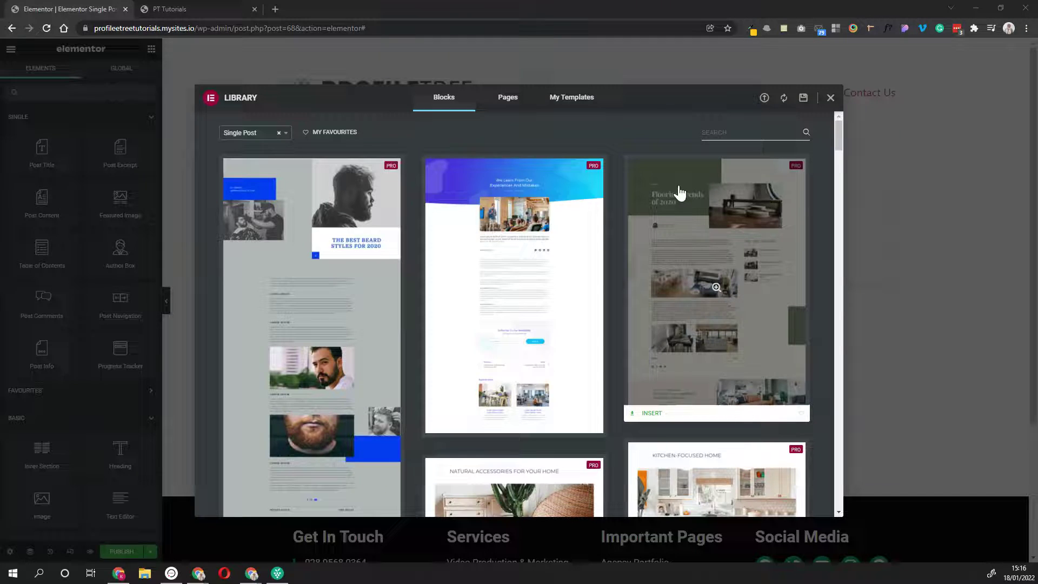
mouse_move(576, 387)
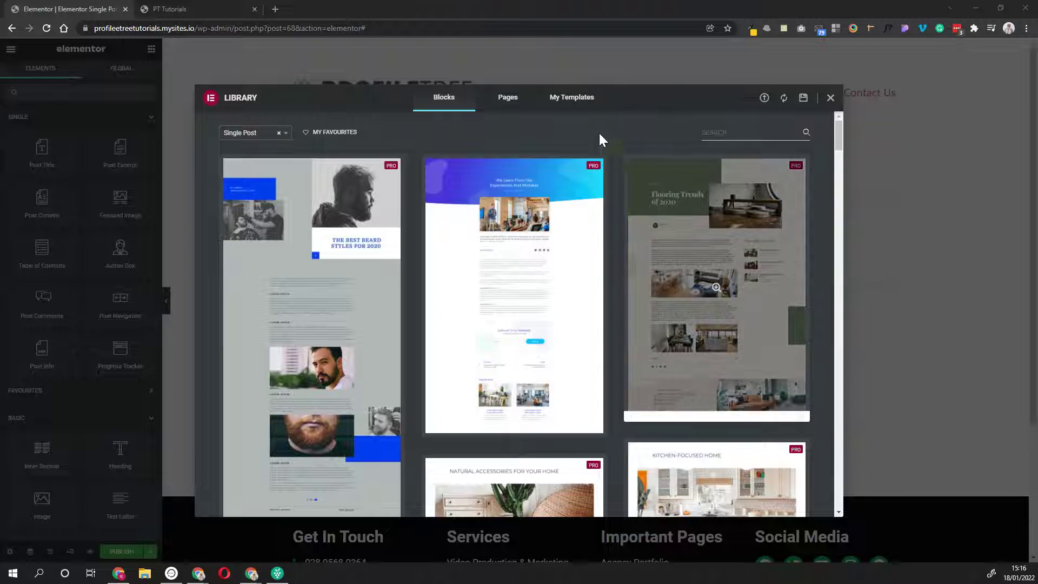
click(830, 98)
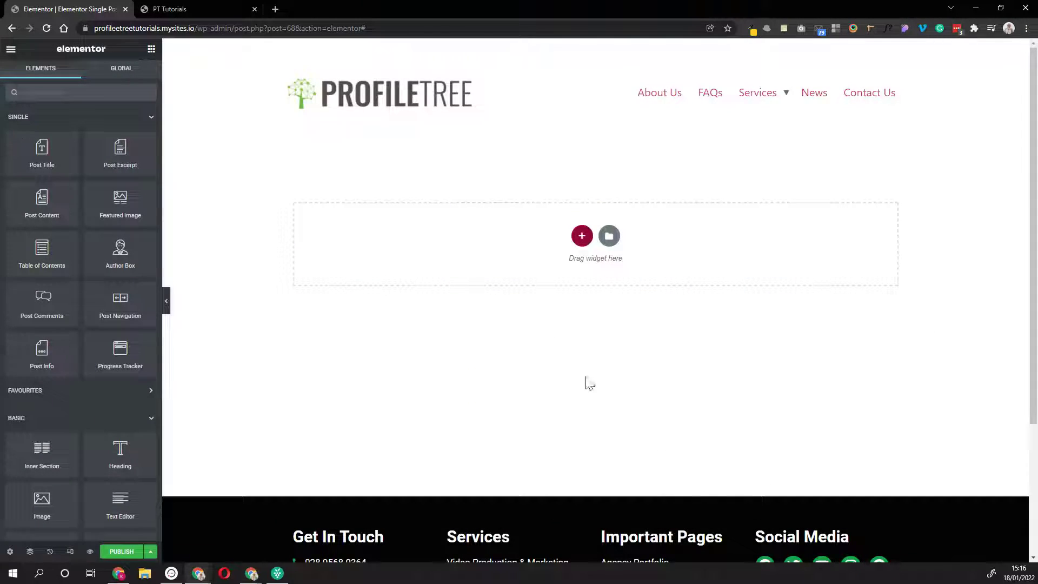
scroll(429, 303, down, 3)
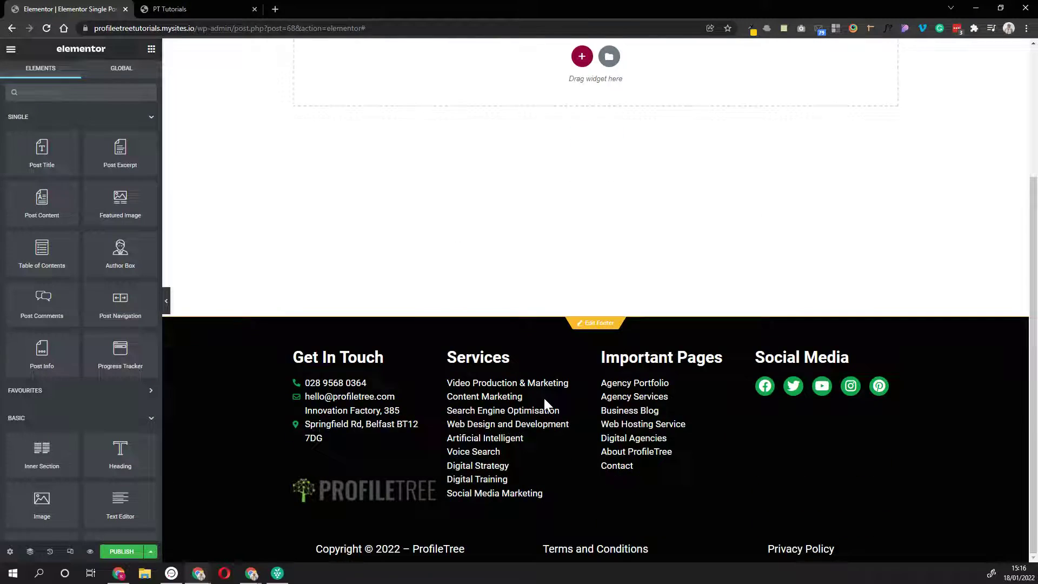
scroll(544, 403, up, 3)
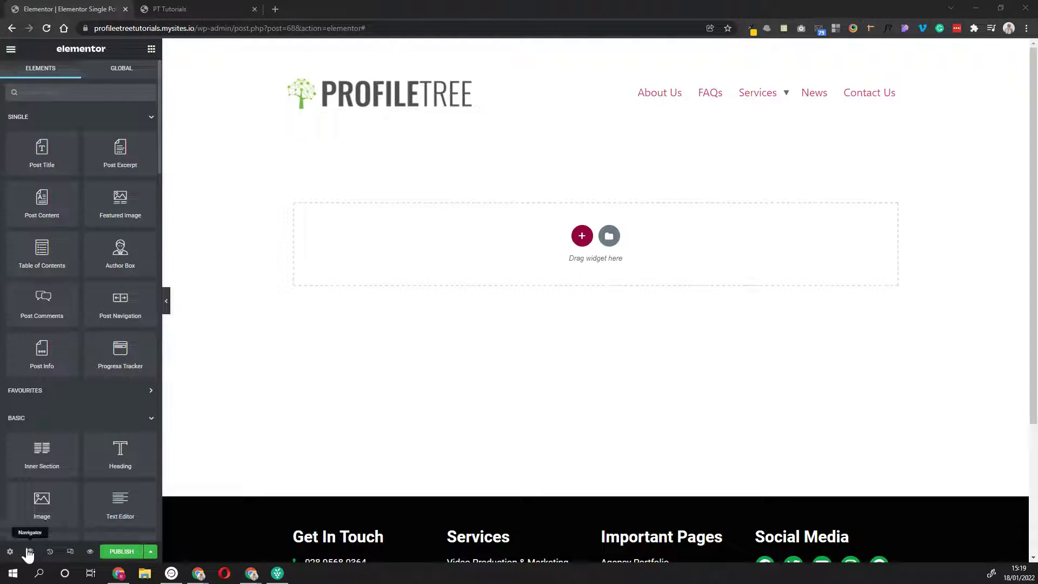
- Set the template's dynamic content preview to Post with Post 2 as the source, and apply it
click(10, 554)
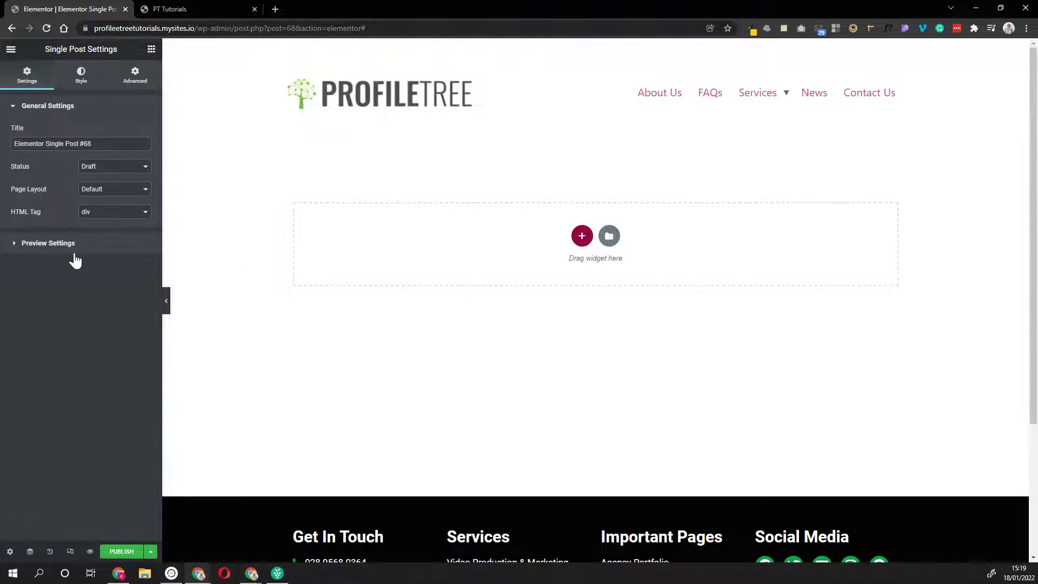
click(73, 246)
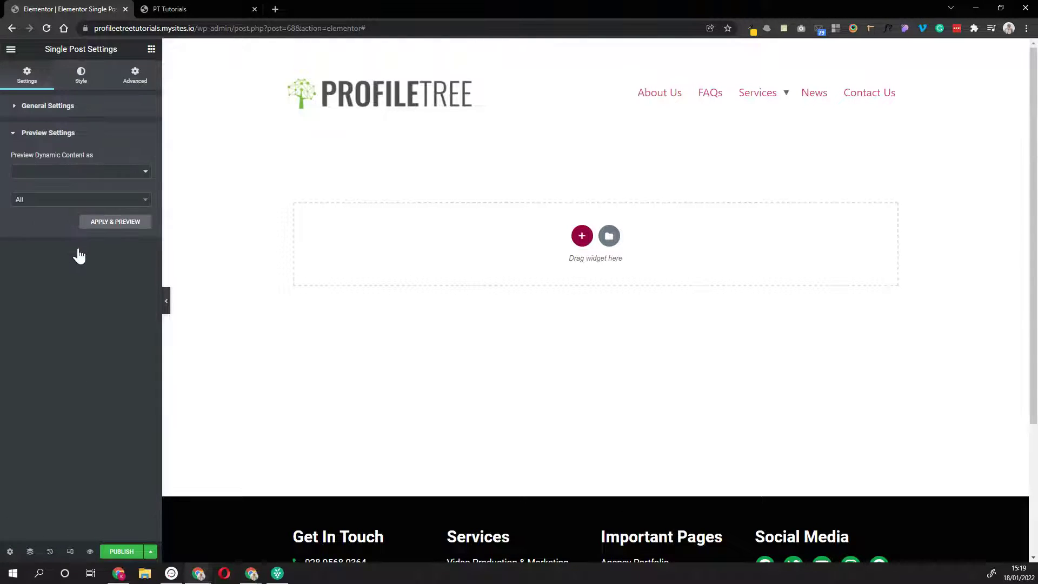
click(81, 172)
click(61, 191)
click(63, 198)
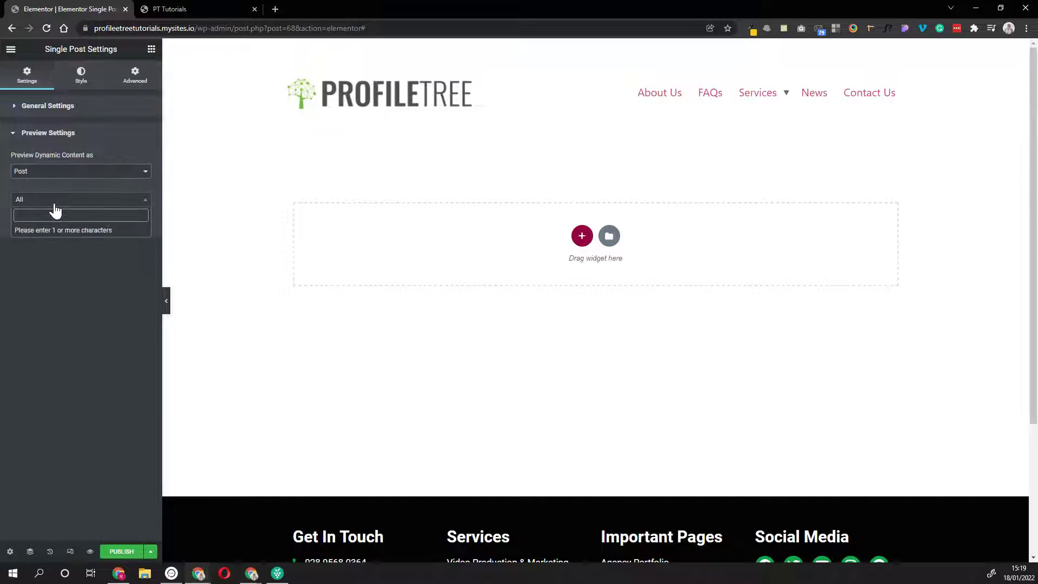
text(post)
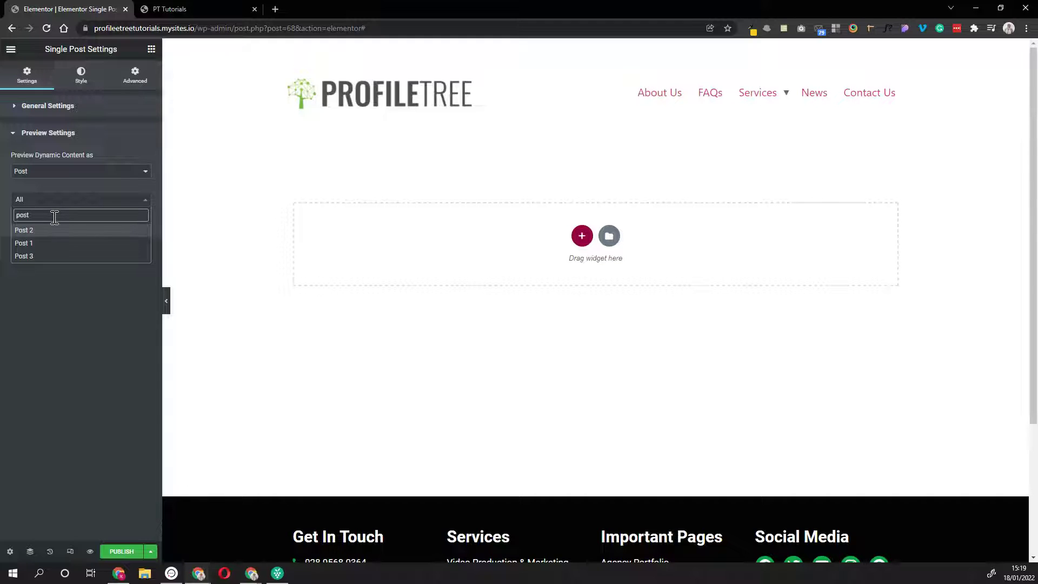
click(49, 232)
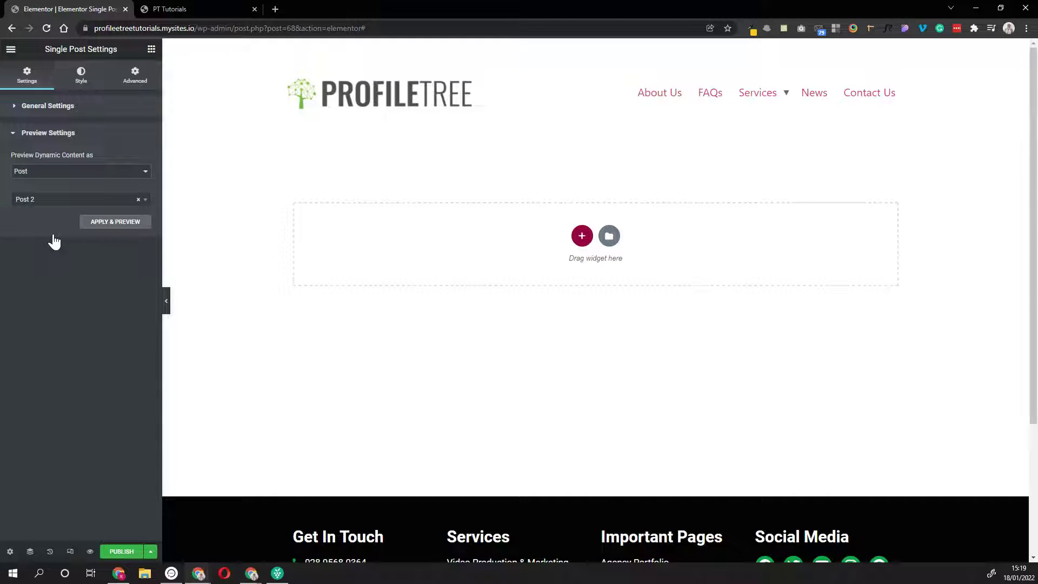
click(139, 226)
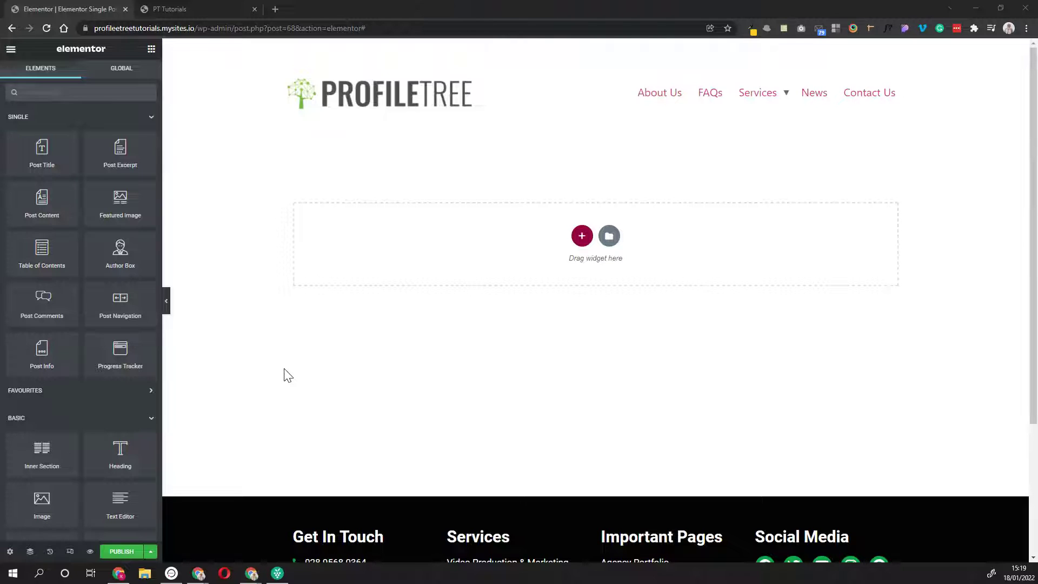
- Add a new single-column section to the blank template
scroll(536, 430, down, 3)
scroll(536, 431, up, 3)
click(581, 236)
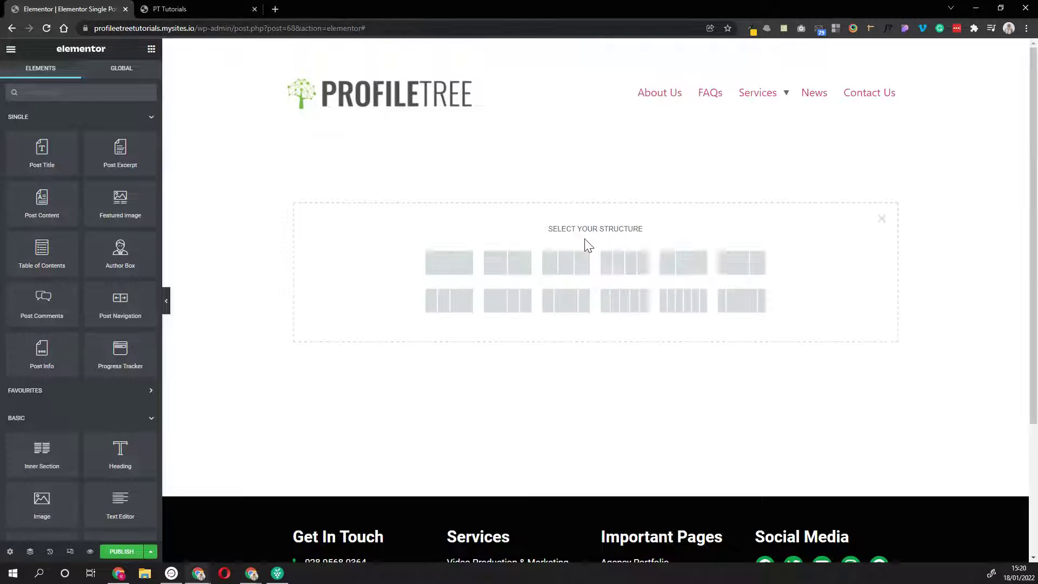
click(441, 265)
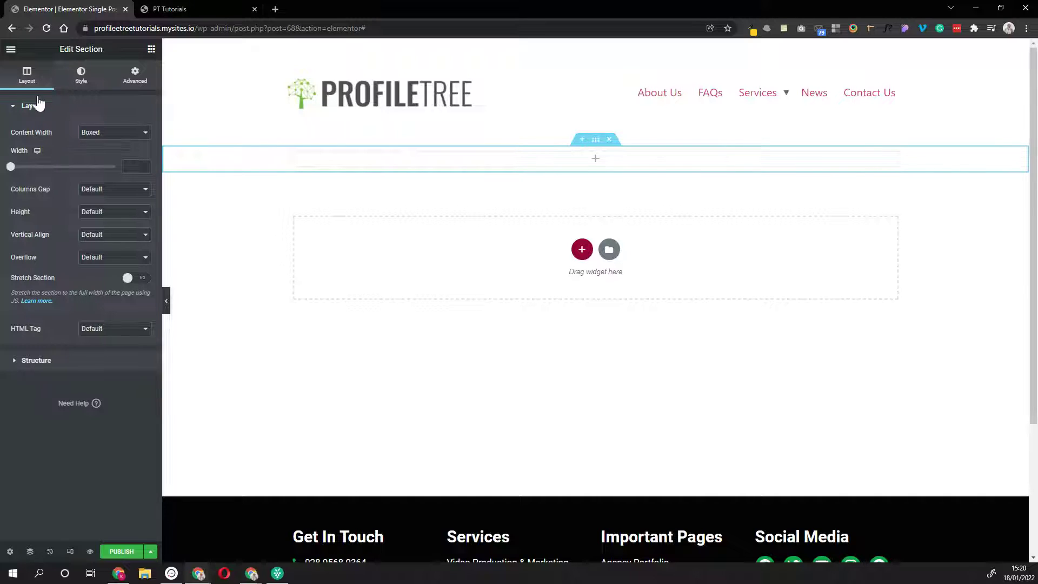
- Place a Post Title widget in the empty single-column section
click(10, 48)
click(11, 49)
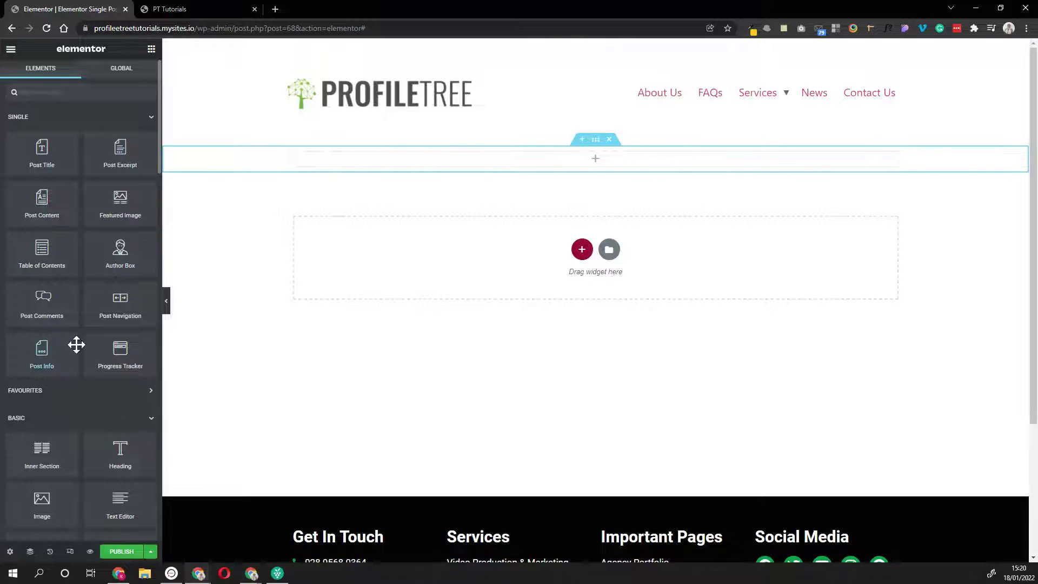
scroll(119, 216, down, 1)
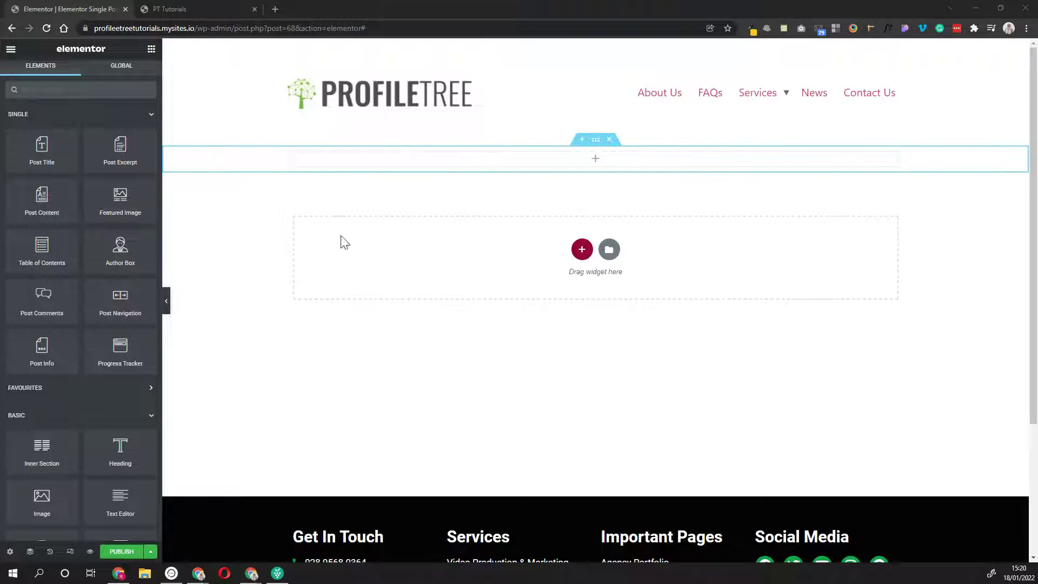
drag(44, 151, 483, 163)
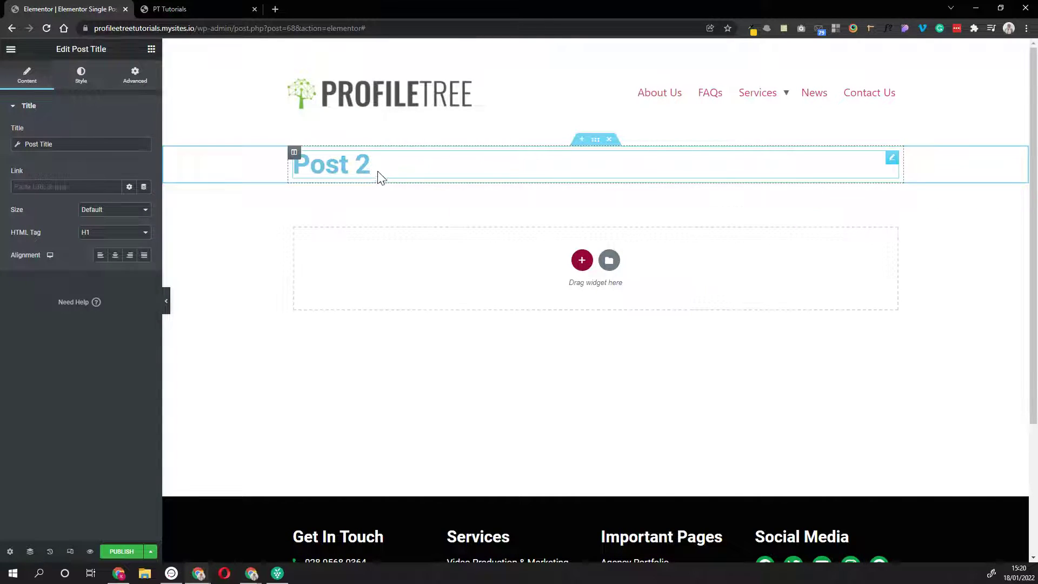
- Set the post title's text colour to black (#000000)
click(81, 74)
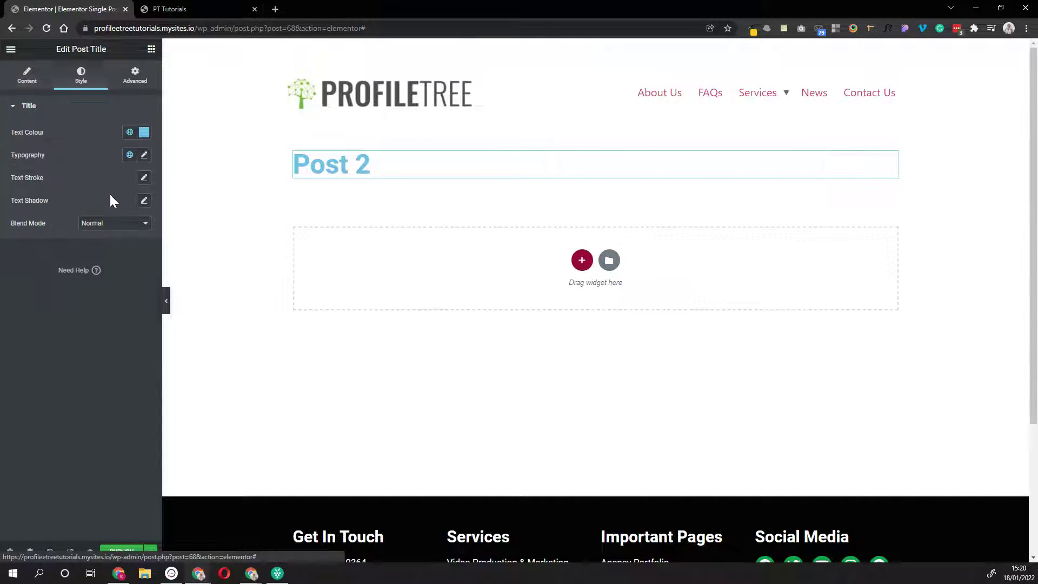
click(130, 133)
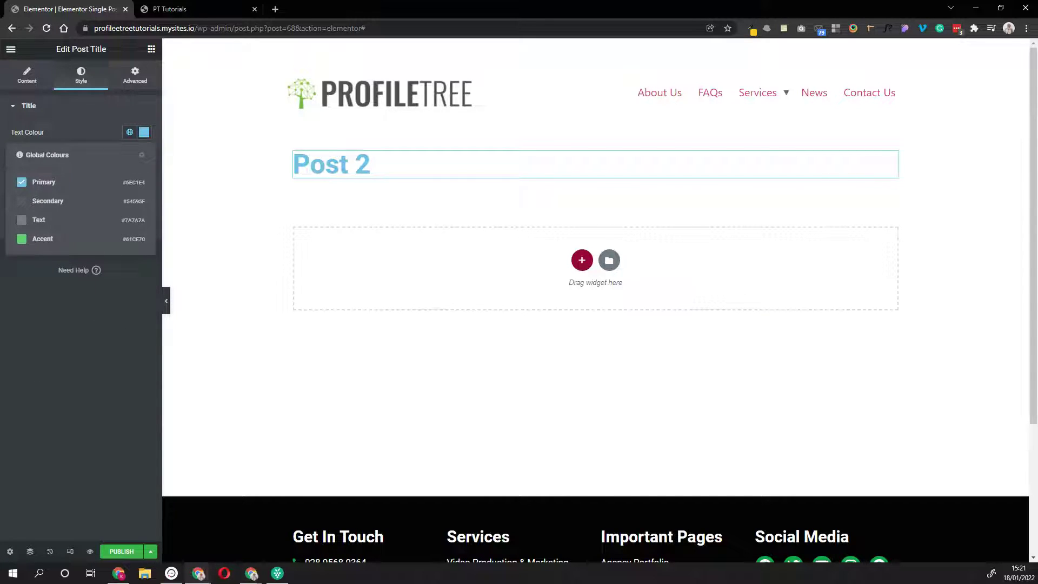
click(144, 132)
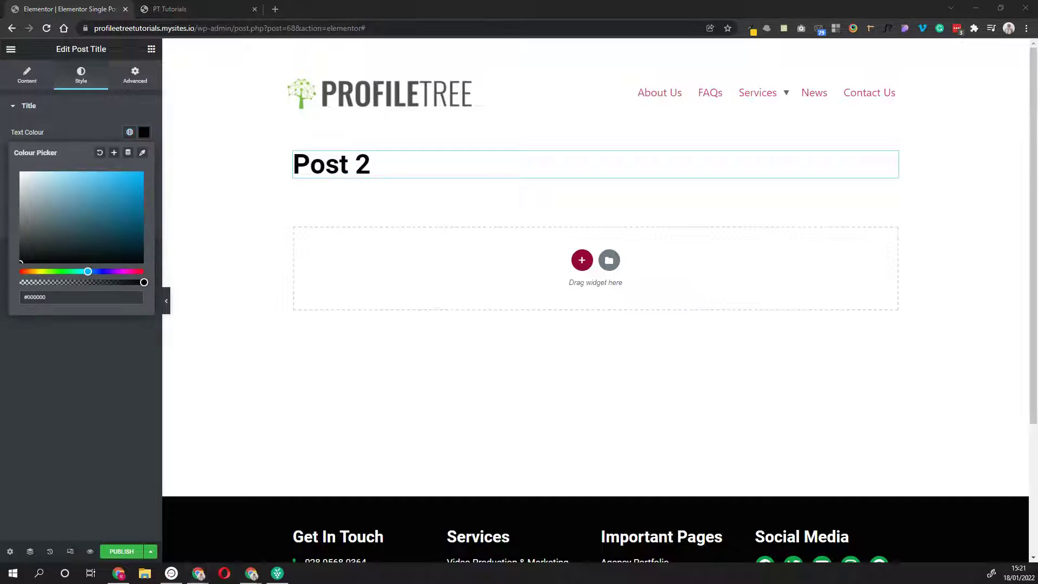
click(67, 364)
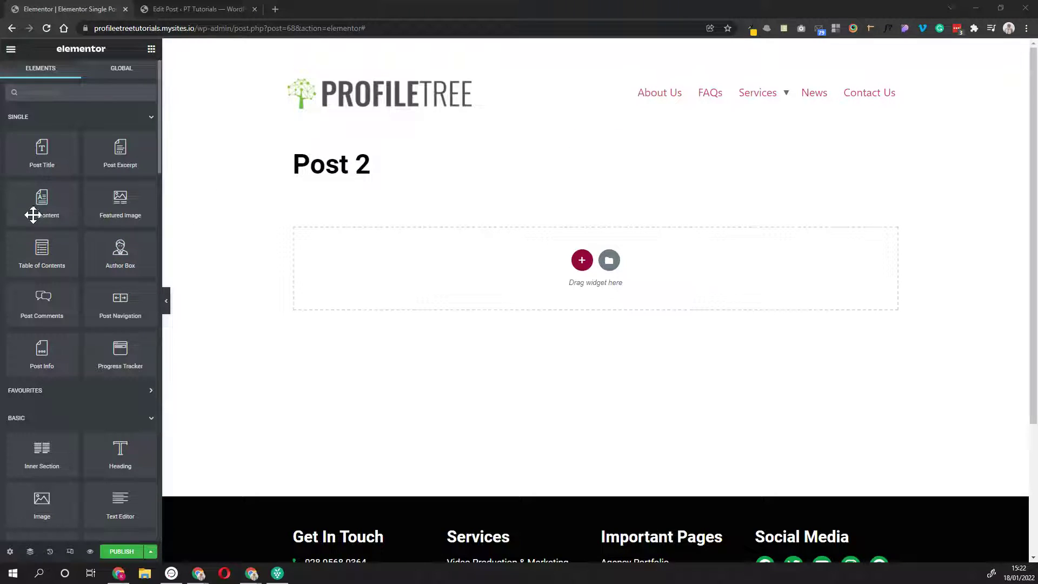
- Place a Post Excerpt widget beneath the post title and insert a two-column Inner Section between them
drag(118, 149, 331, 165)
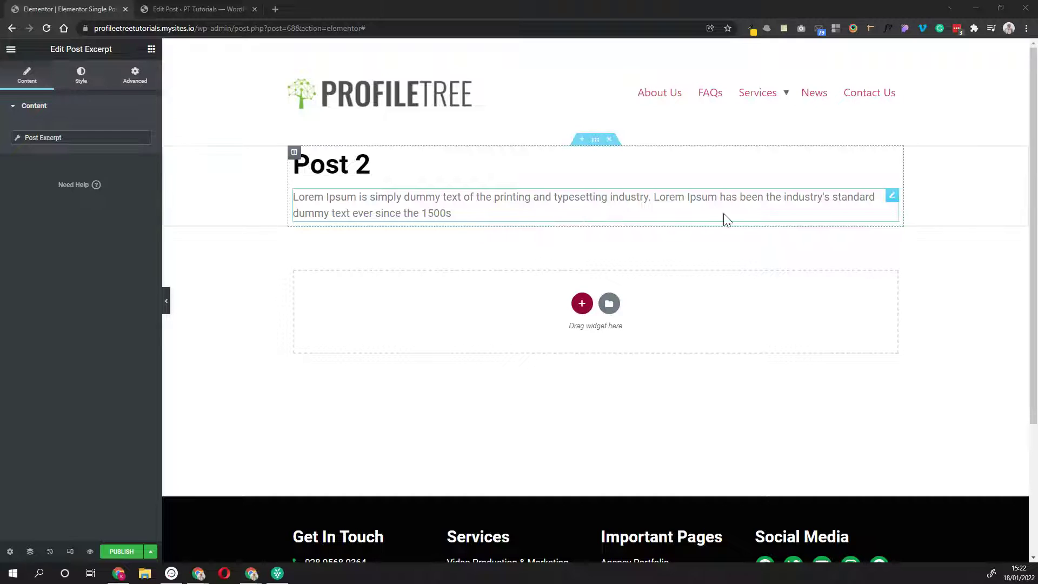
click(11, 49)
key(Escape)
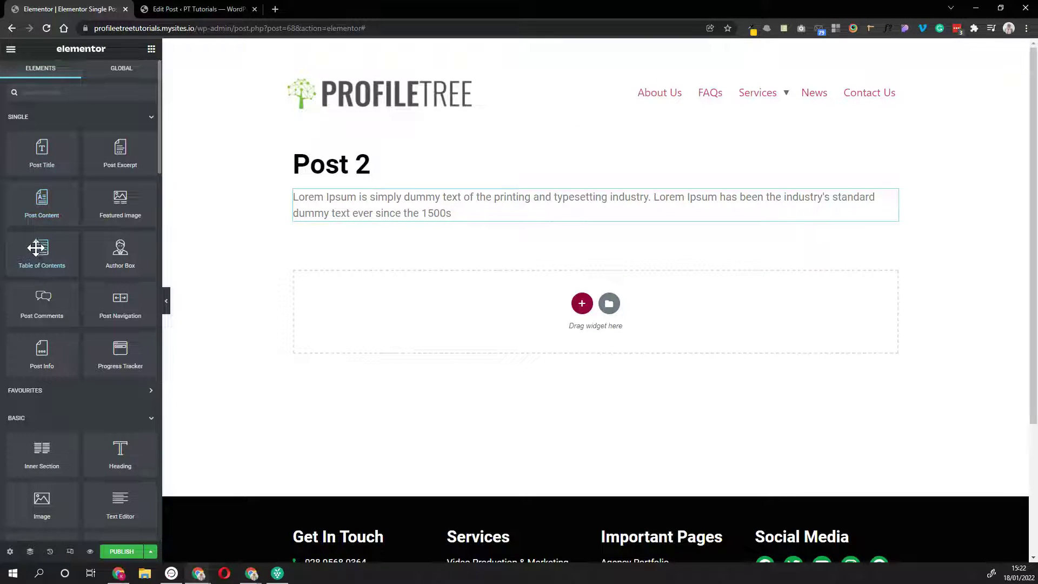
drag(56, 455, 361, 197)
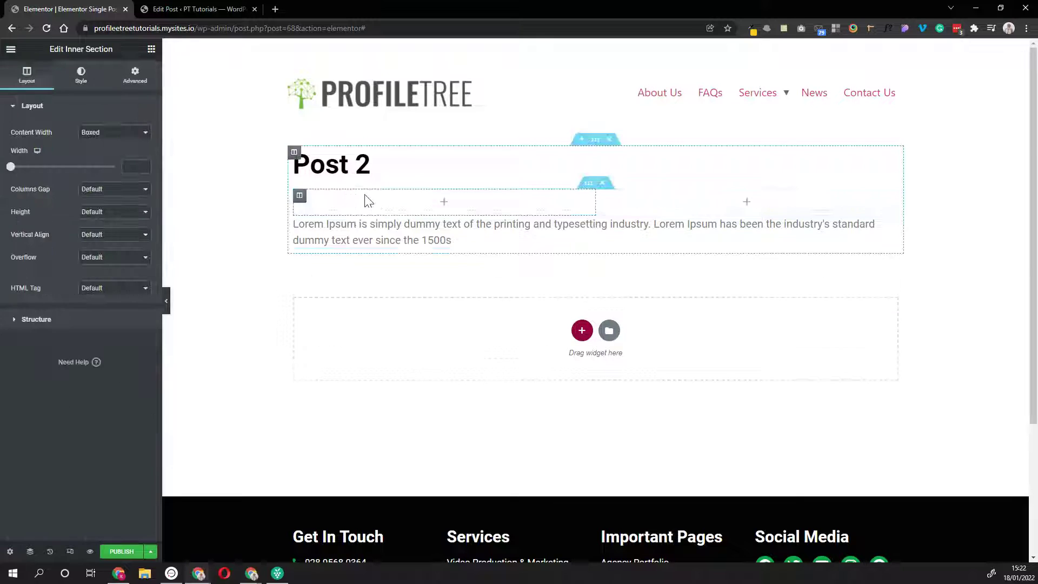
- Move the post excerpt into the first column of the two-column inner section
drag(293, 224, 618, 225)
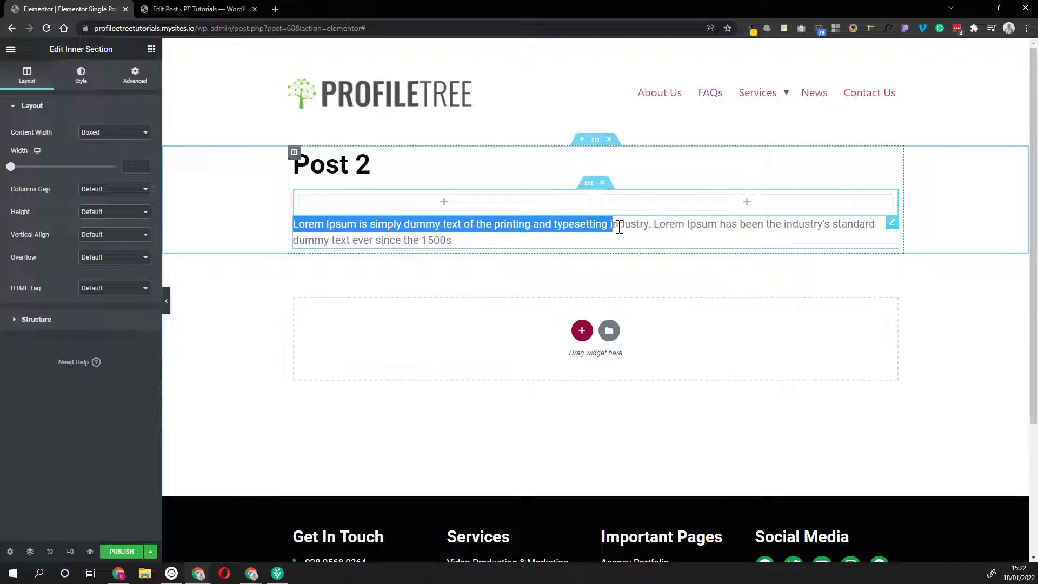
click(892, 223)
drag(891, 230, 560, 220)
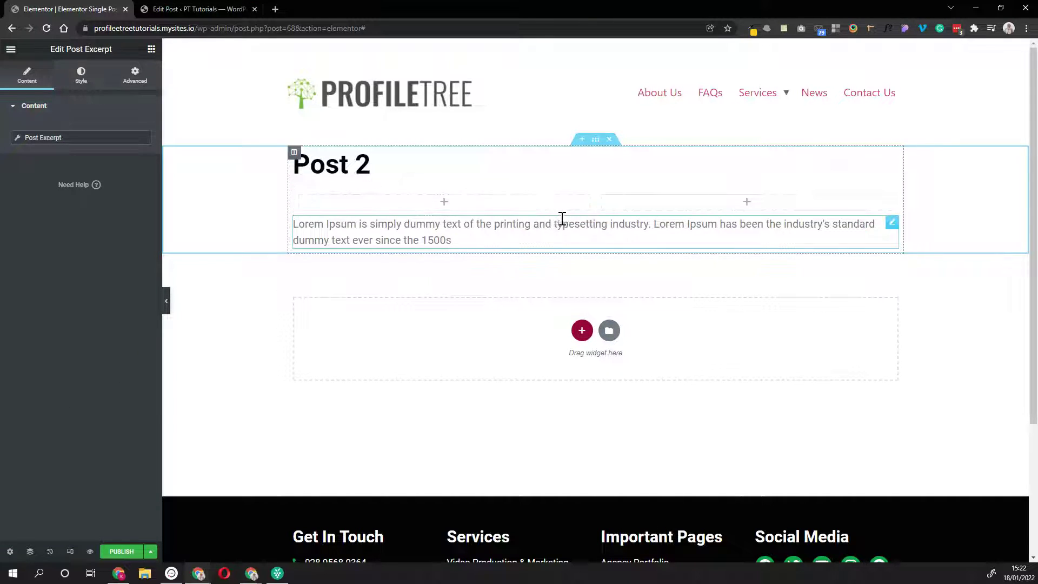
drag(892, 224, 444, 211)
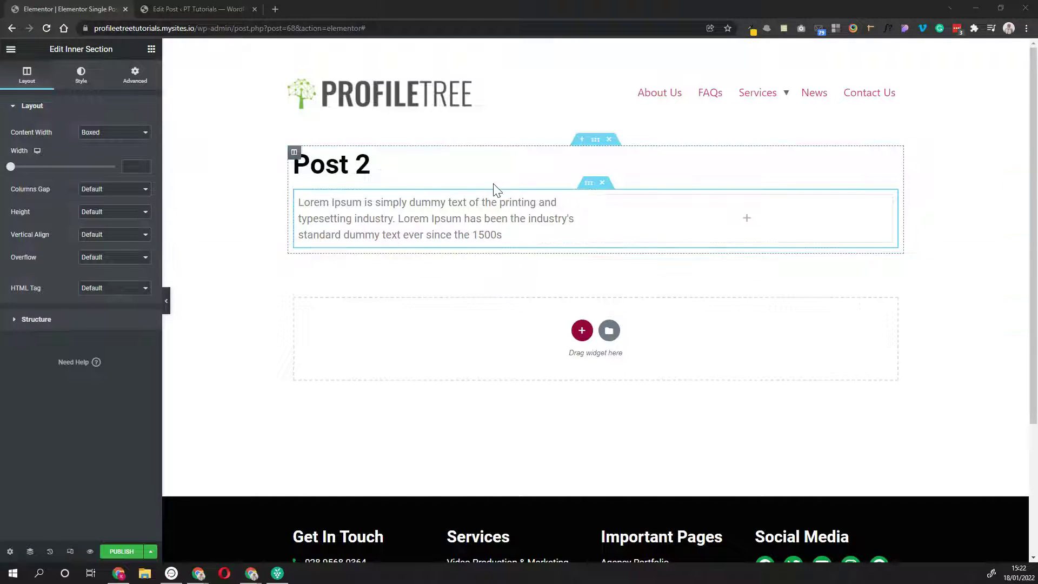
- Widen the inner section's first column so the excerpt gets more room, and preview the template
drag(595, 228, 669, 233)
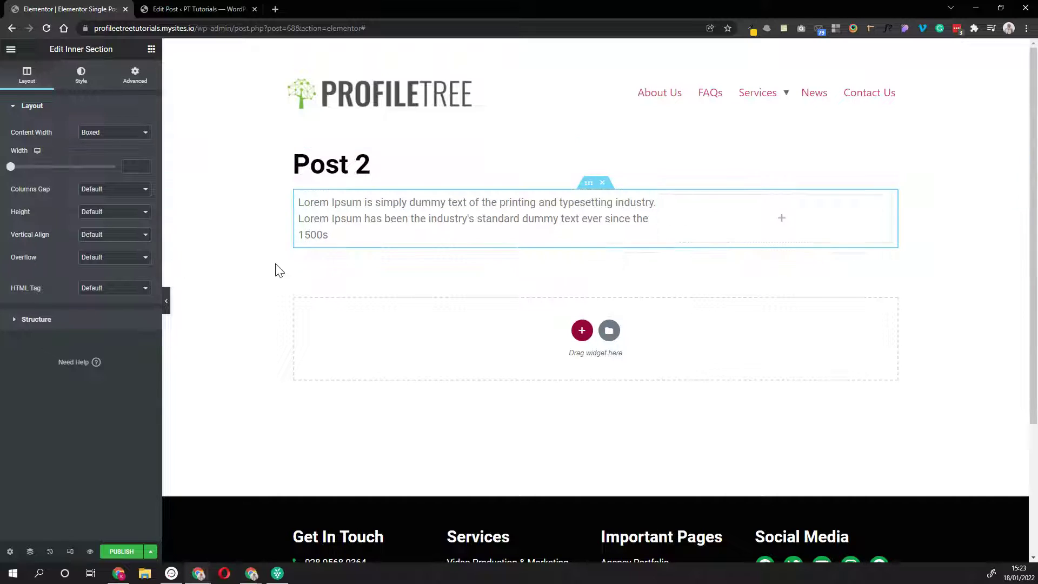
click(167, 307)
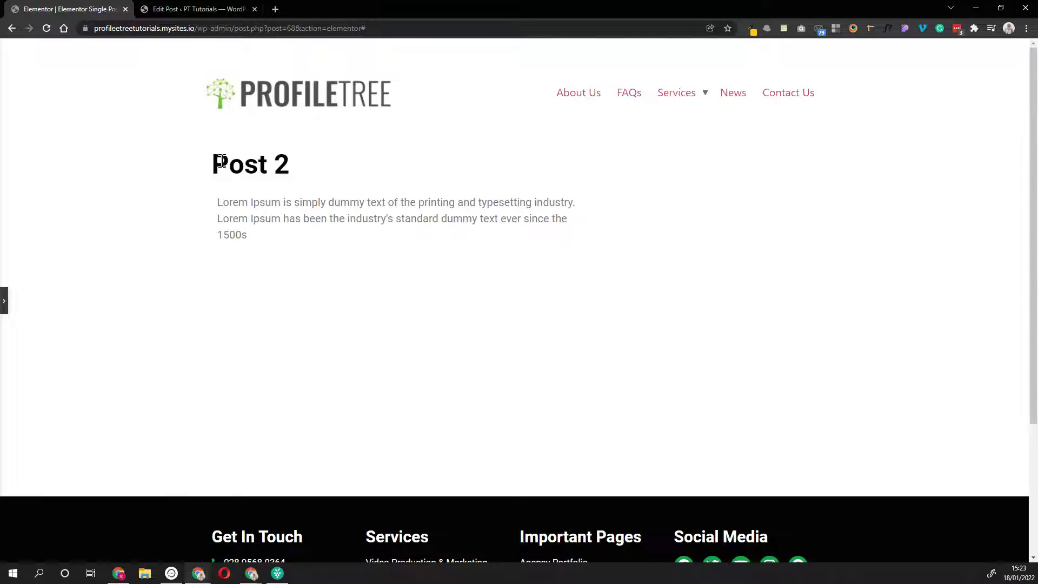
click(3, 309)
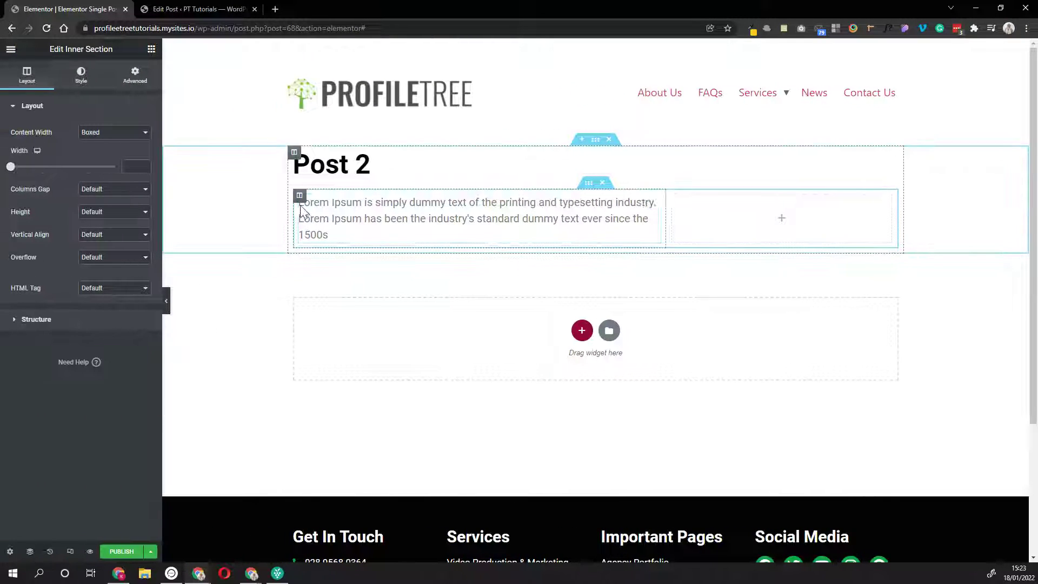
- Set the padding of both inner section columns to 0 on all sides and preview the alignment with the title
click(299, 195)
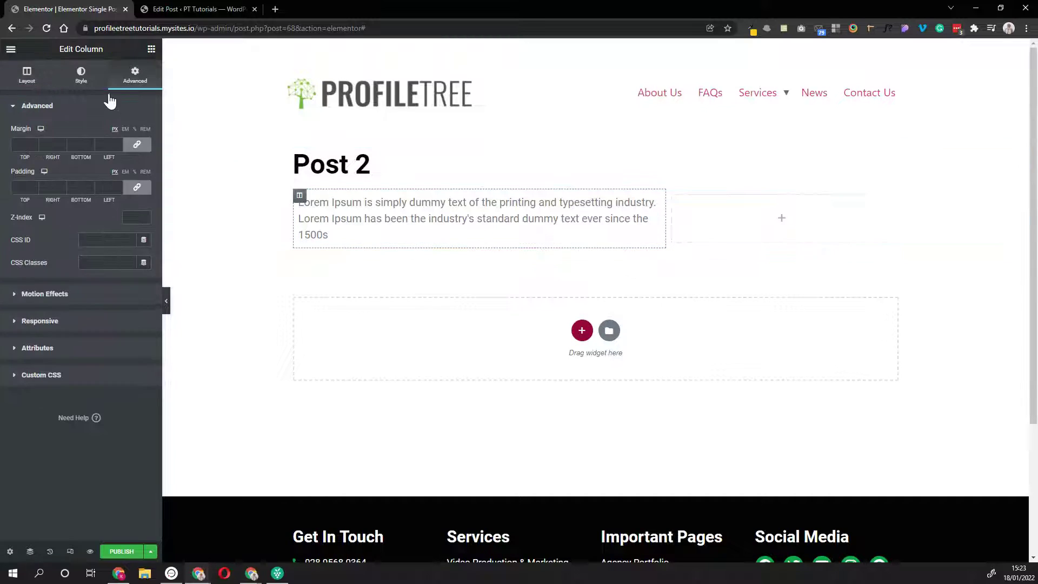
click(149, 193)
click(673, 195)
click(135, 74)
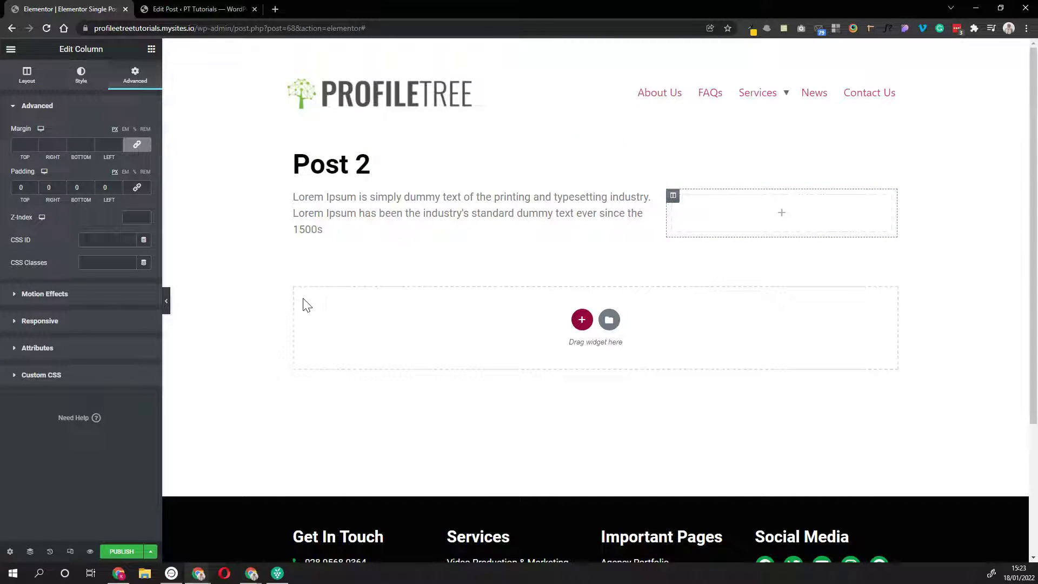
click(167, 303)
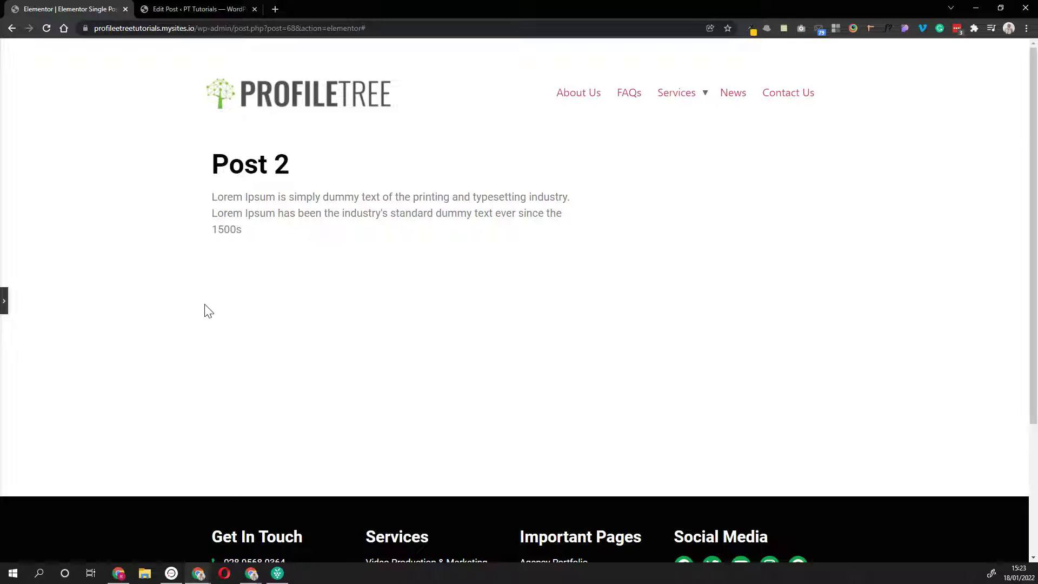
click(4, 303)
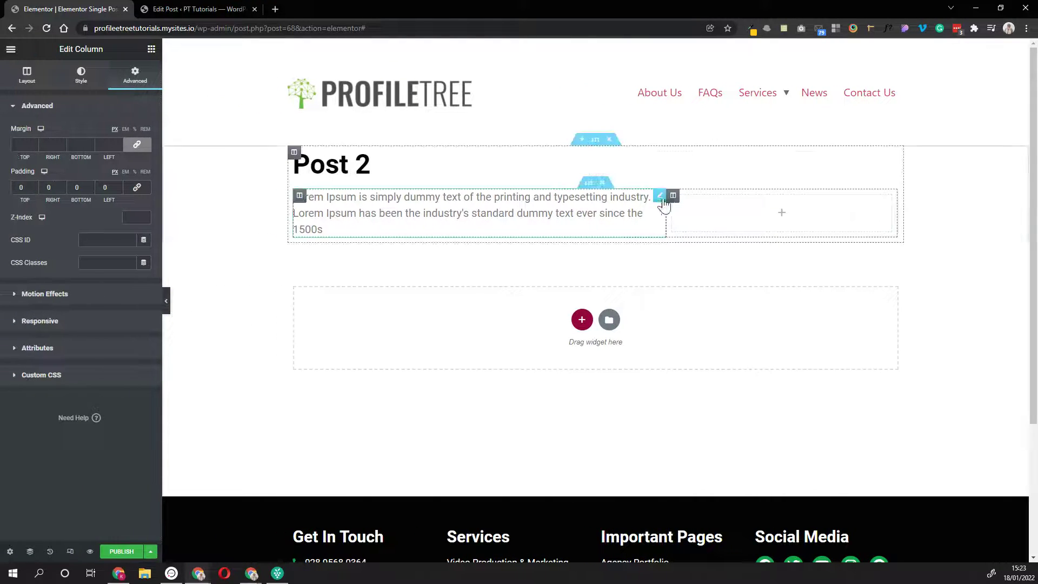
- Set the outer section's height to Min Height with a minimum of 350 px
click(596, 140)
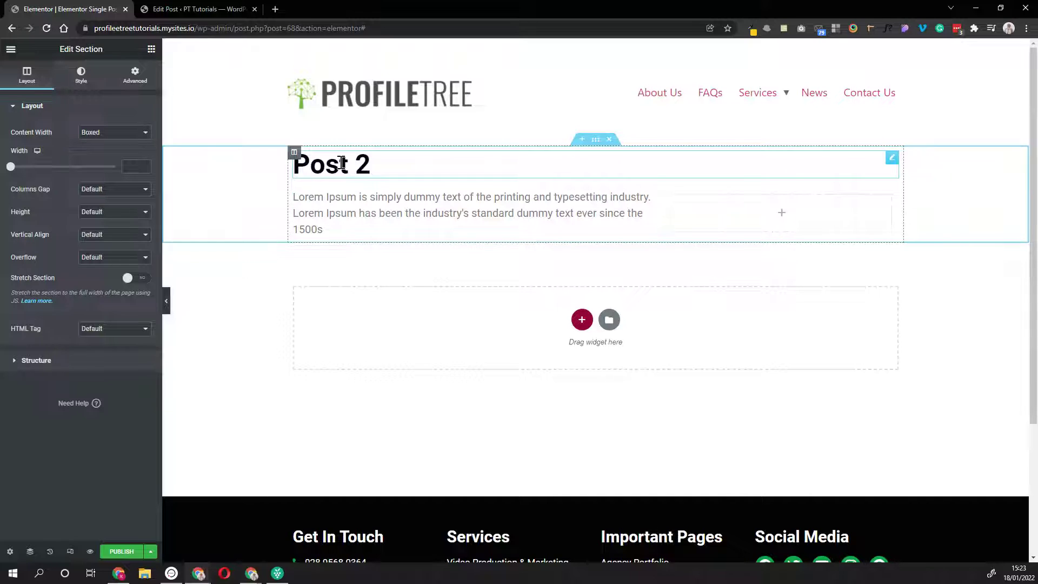
click(117, 213)
click(112, 242)
click(112, 213)
click(106, 230)
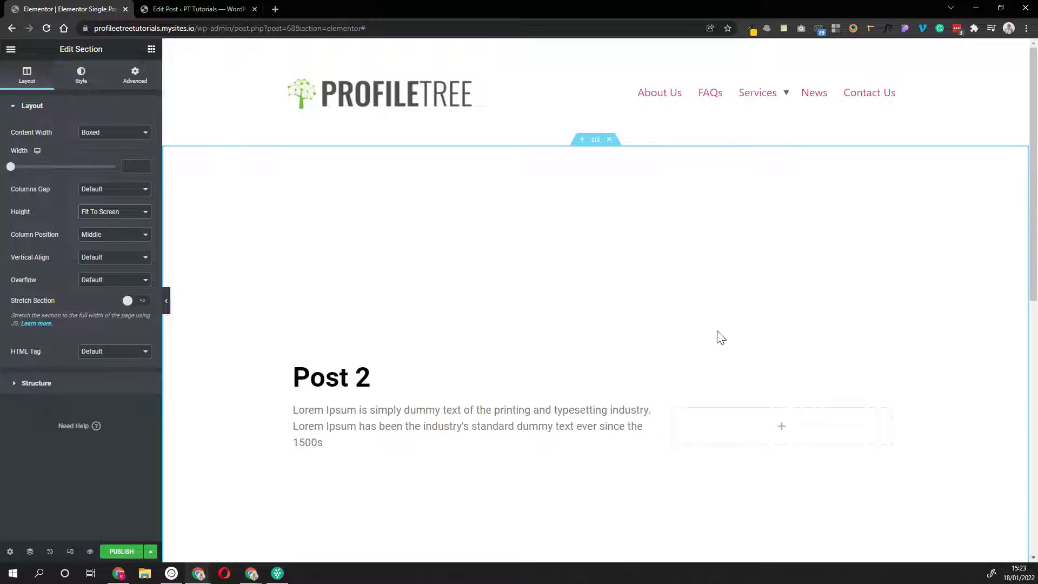
click(112, 241)
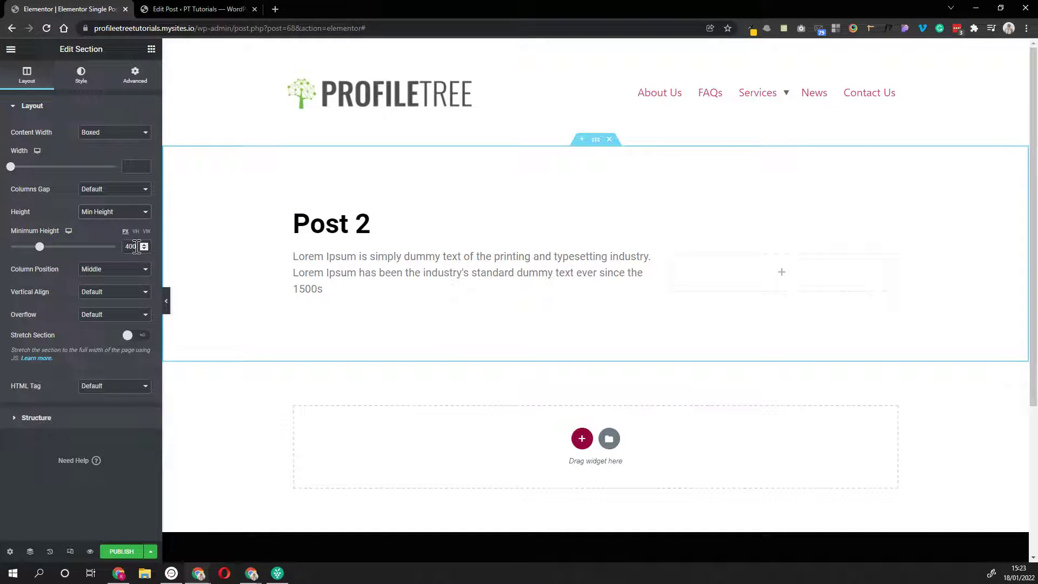
text(350)
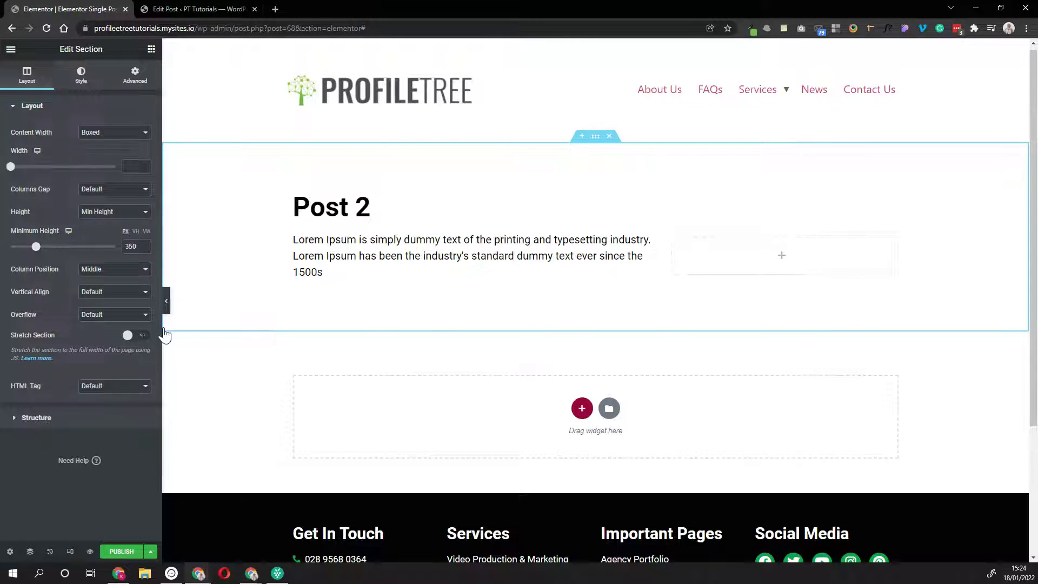
- Give the outer section a classic background with the semi-transparent green colour #74BC487A
click(81, 75)
click(100, 155)
click(100, 155)
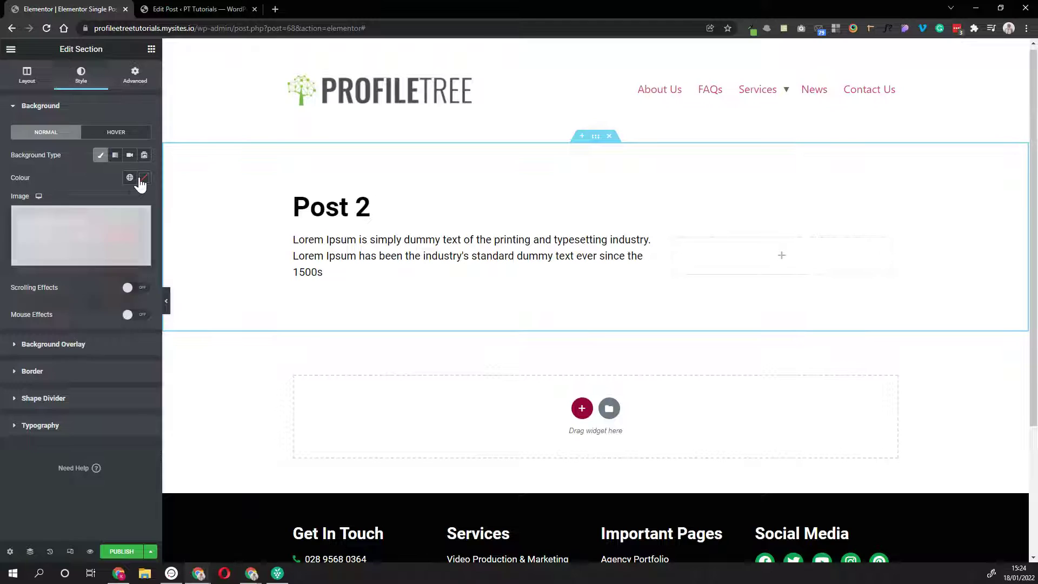
click(140, 183)
click(87, 343)
text(#74BC487A)
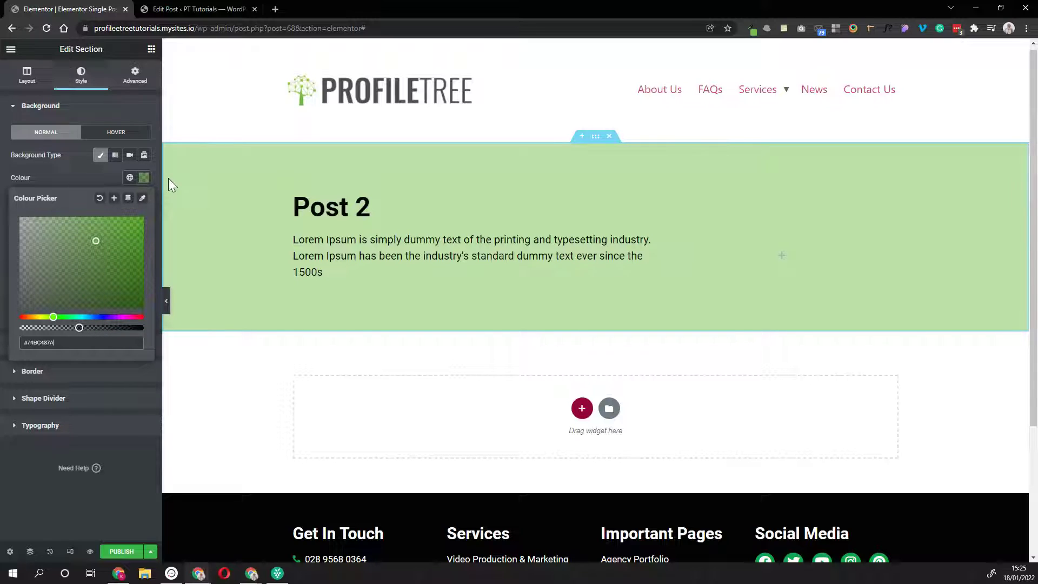
click(69, 177)
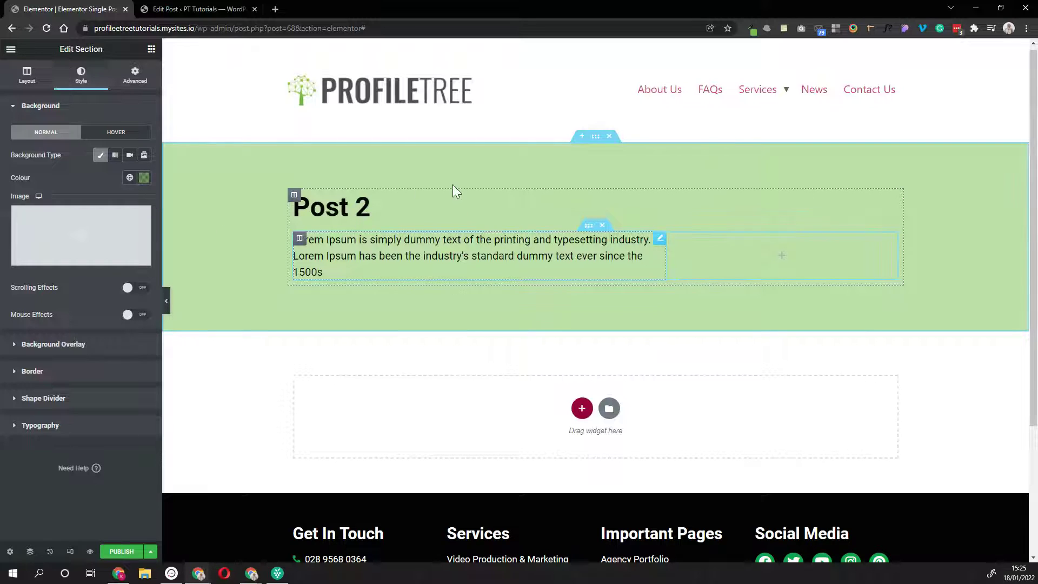
- Place a Post Info widget below the post excerpt in the first inner column
click(444, 241)
click(27, 75)
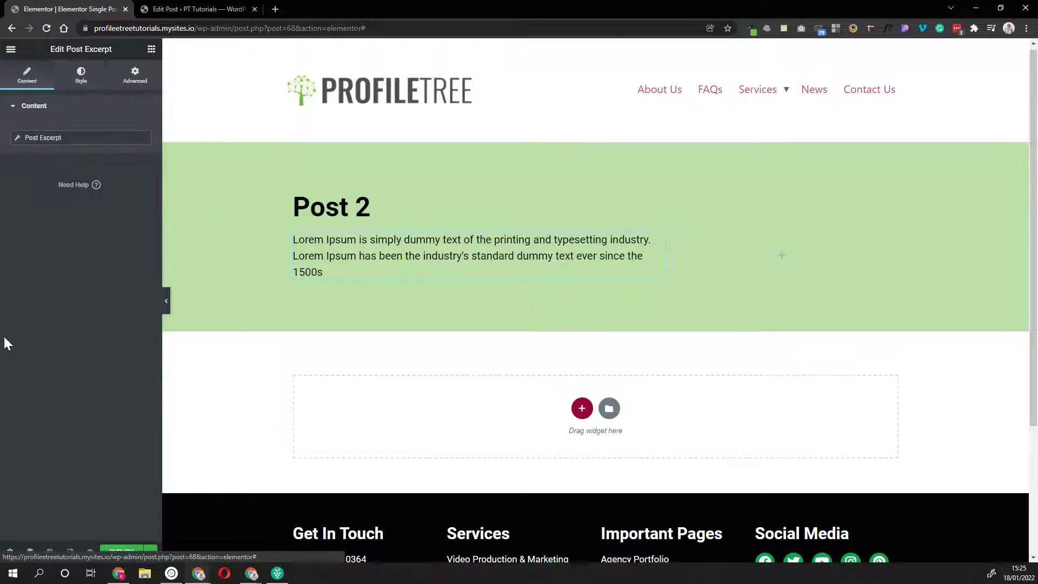
click(10, 49)
click(9, 49)
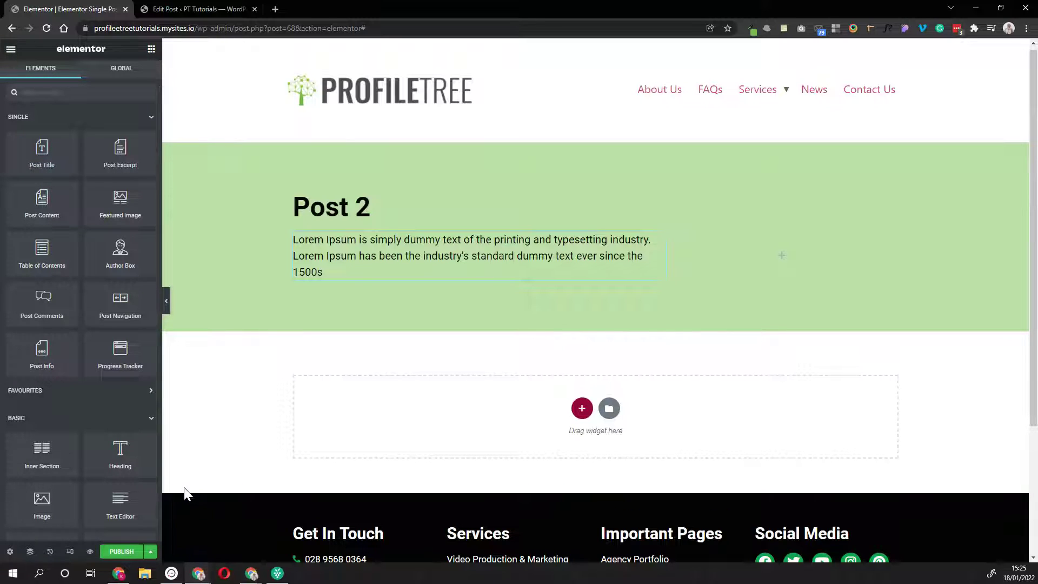
drag(38, 352, 339, 272)
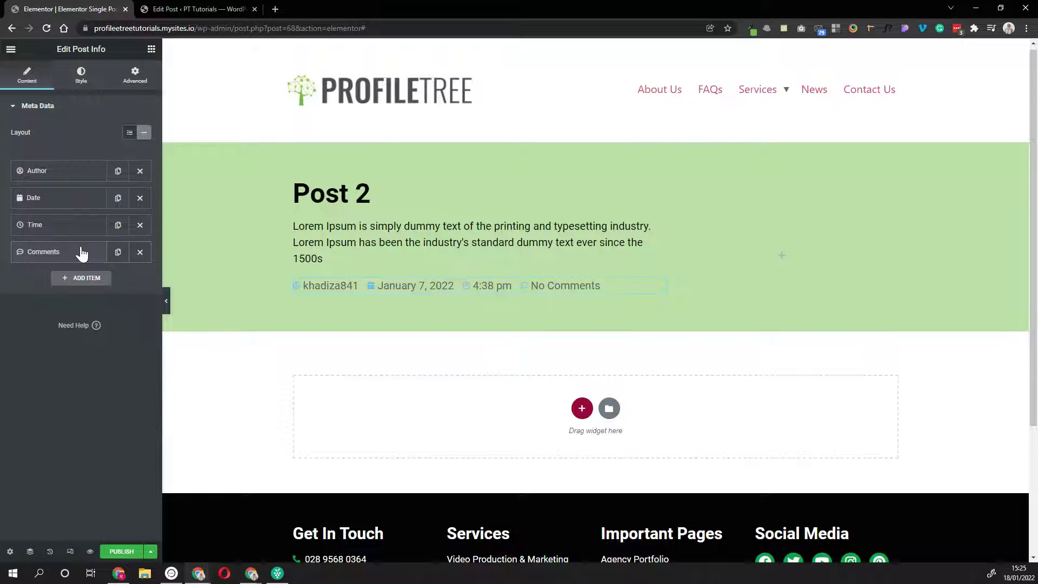
- Remove the Author, Comments and Time items from the post info, keeping only Date
click(144, 172)
click(143, 225)
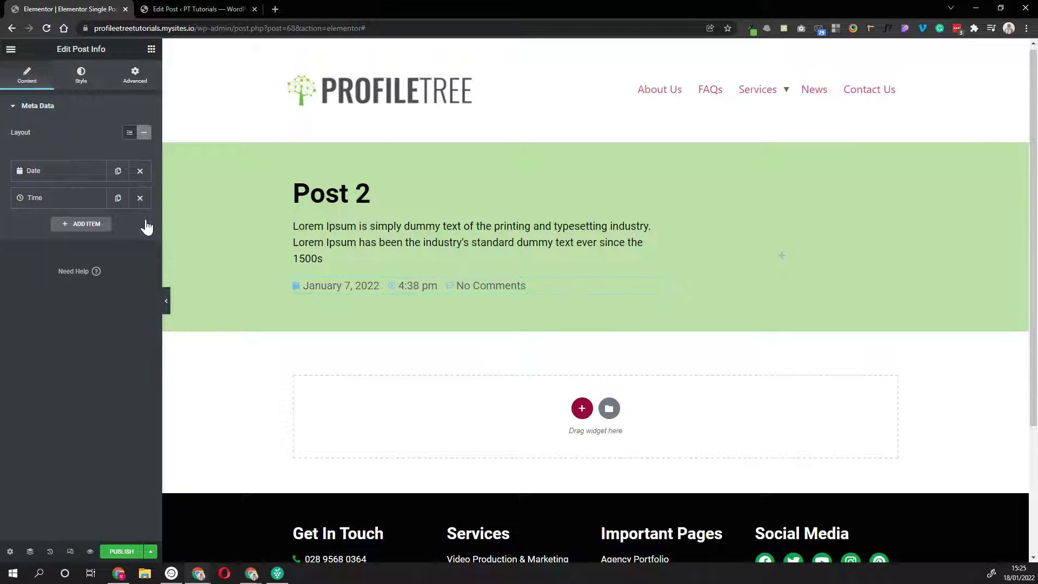
click(141, 199)
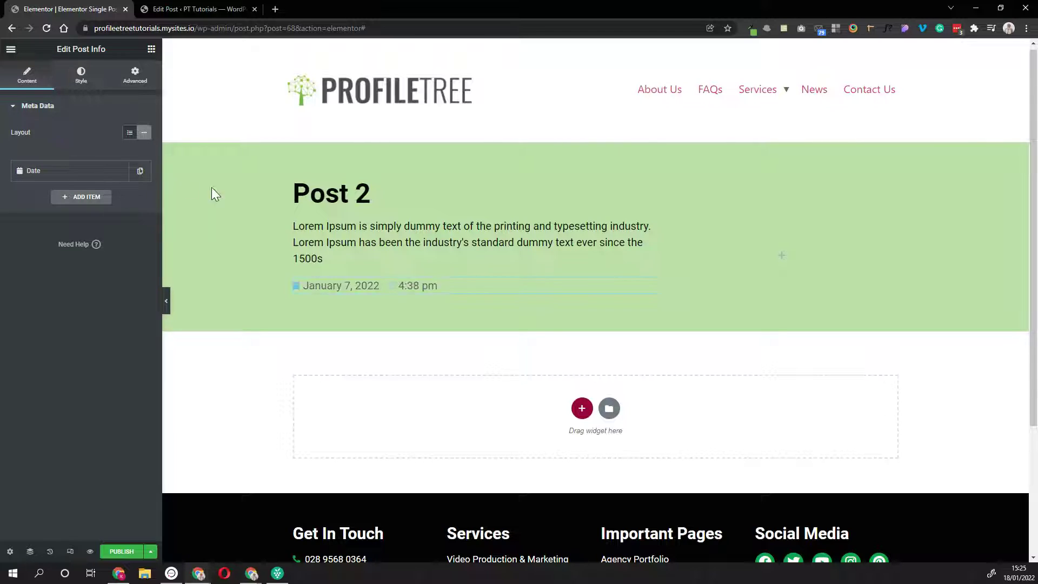
- Try the Custom type for the remaining Date item and browse the dynamic tags offered for it
click(79, 174)
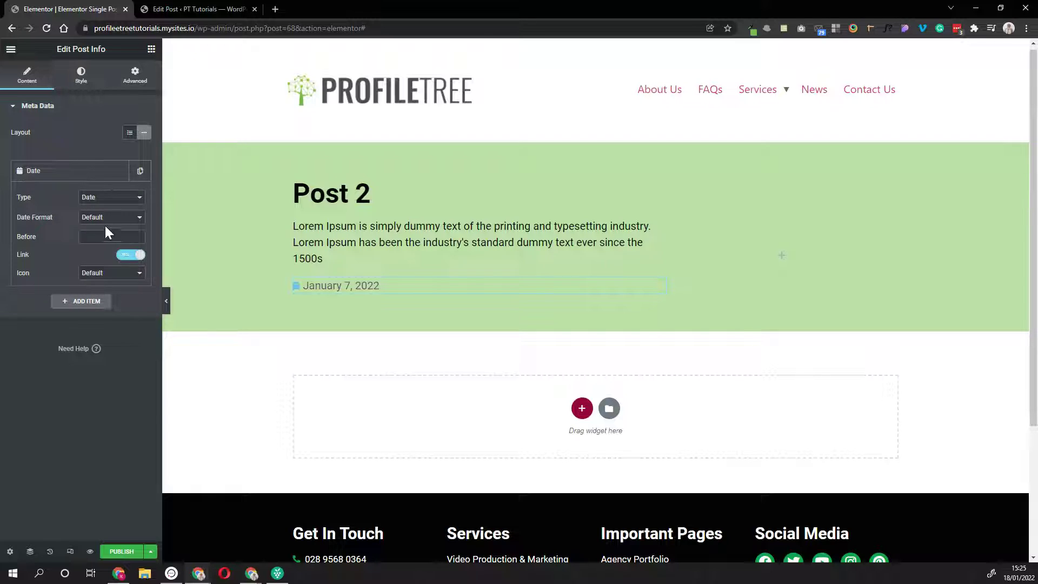
click(102, 198)
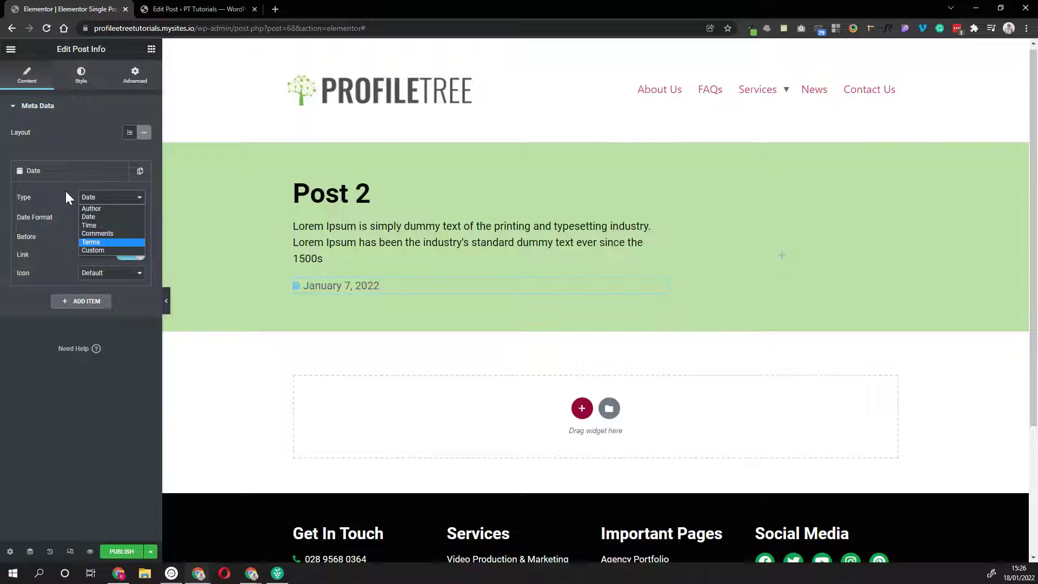
click(86, 249)
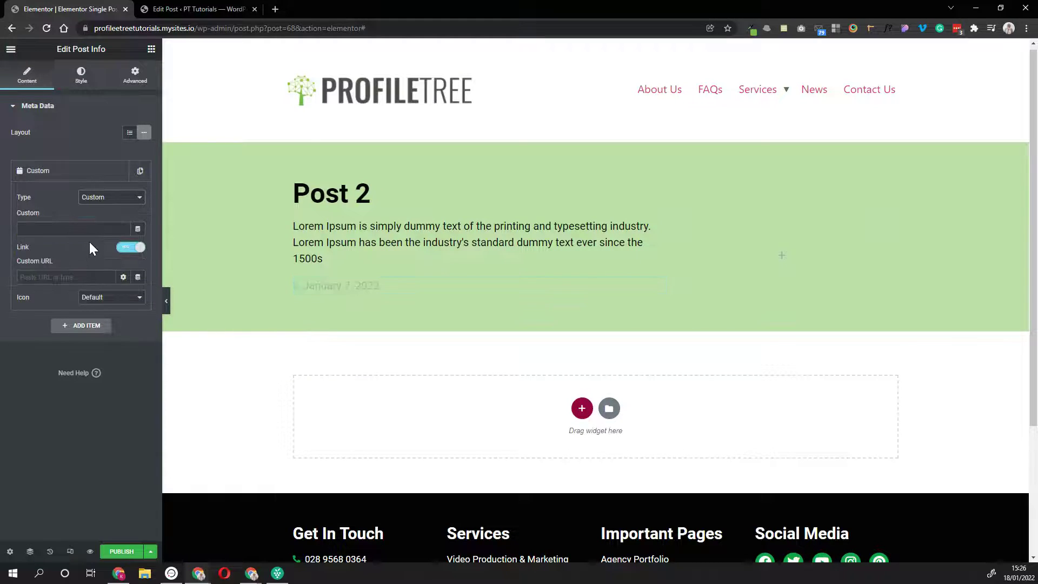
click(139, 235)
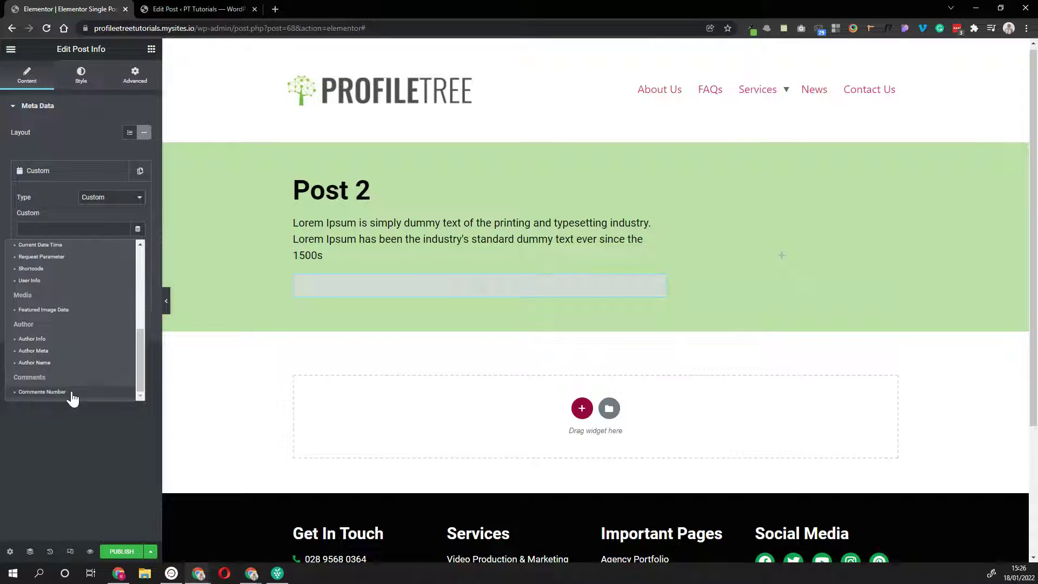
scroll(66, 353, up, 2)
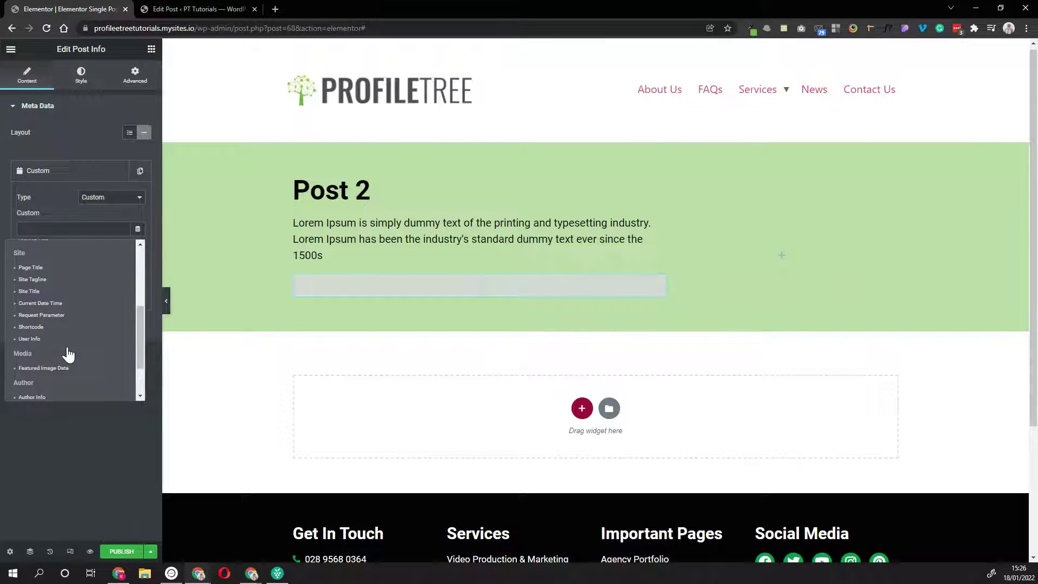
scroll(65, 352, up, 5)
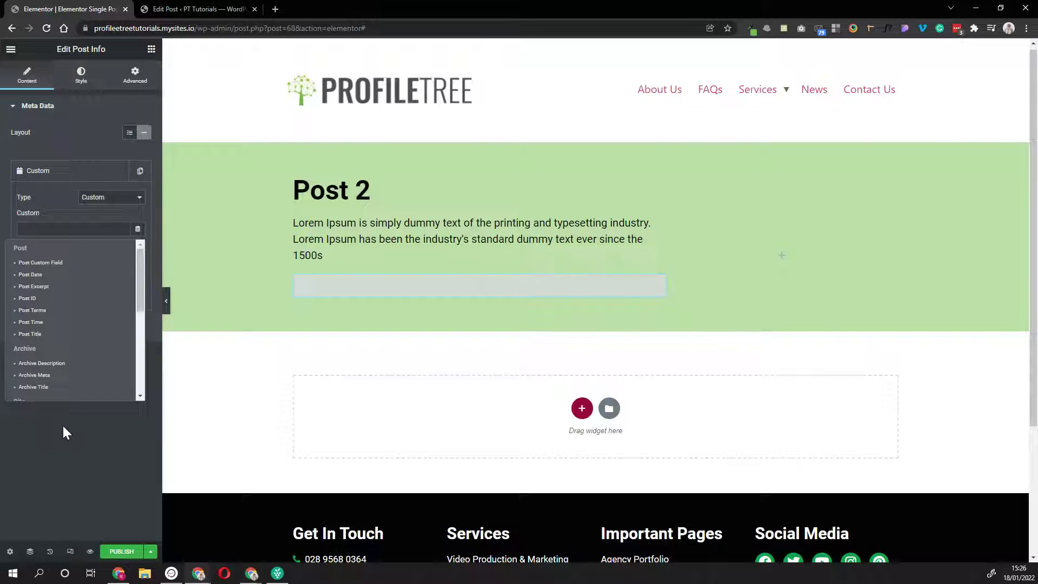
- Set the meta item's type back to Date and its date format to 06/03/2018 (d/m/Y)
click(120, 200)
click(116, 217)
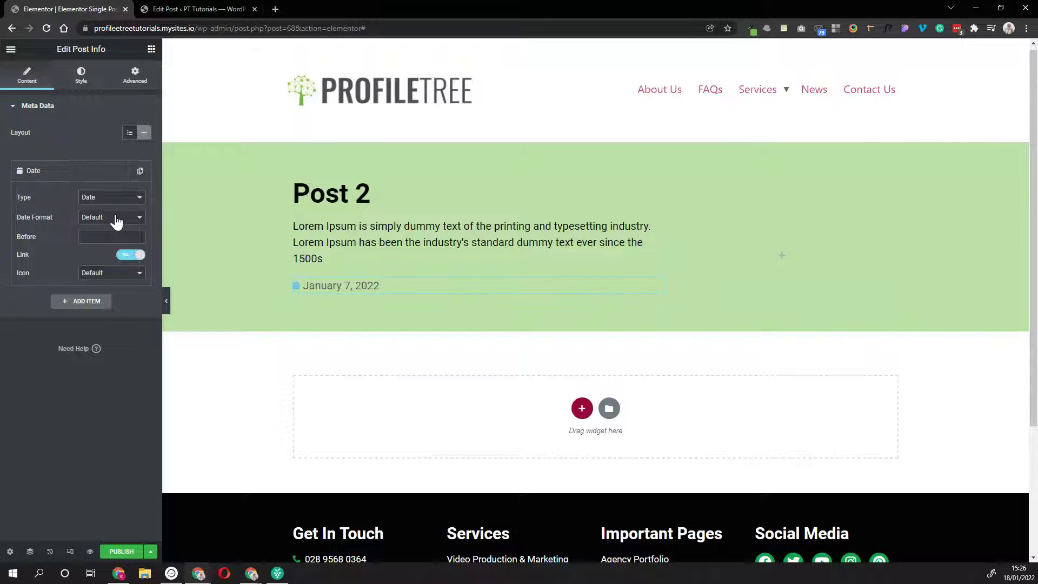
click(91, 218)
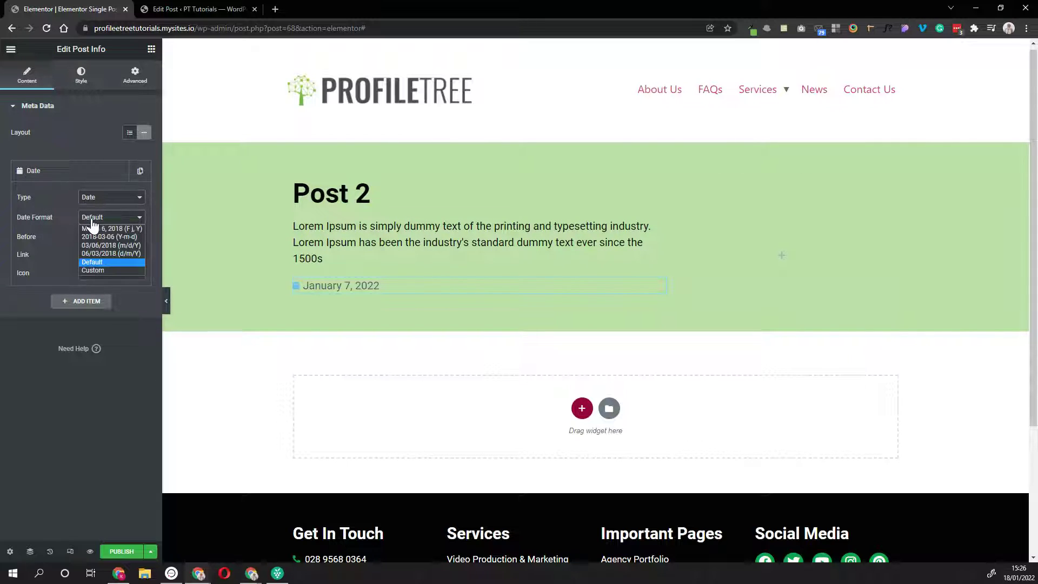
click(112, 253)
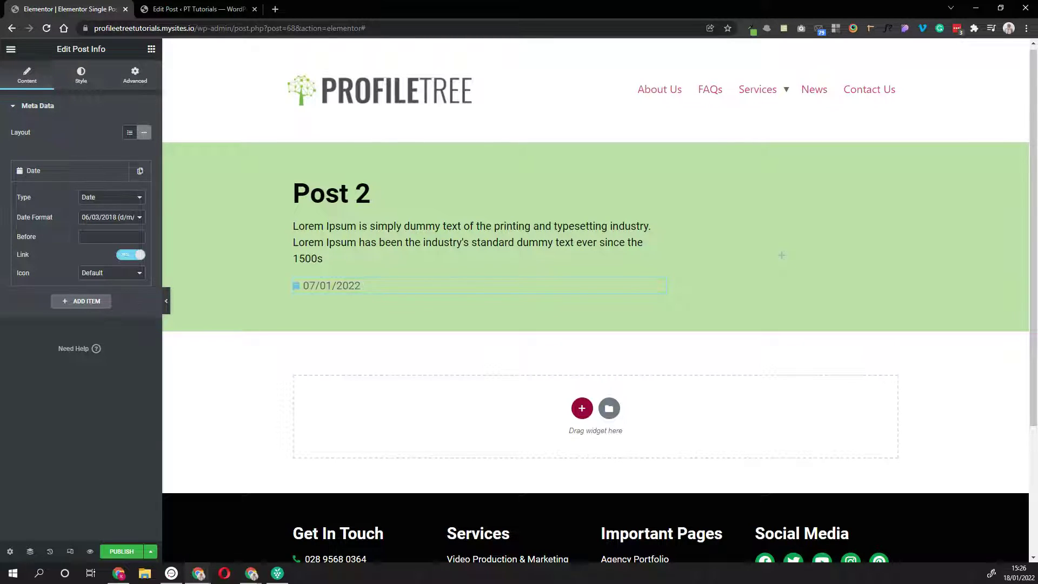
- Try the Time type for the meta item and look through the available time formats
click(114, 198)
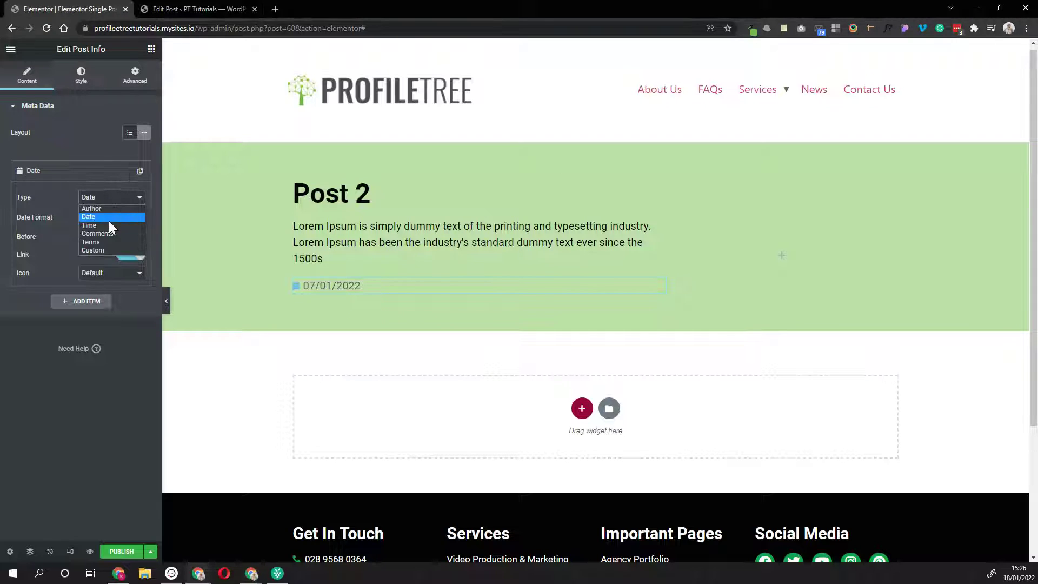
click(109, 225)
click(107, 218)
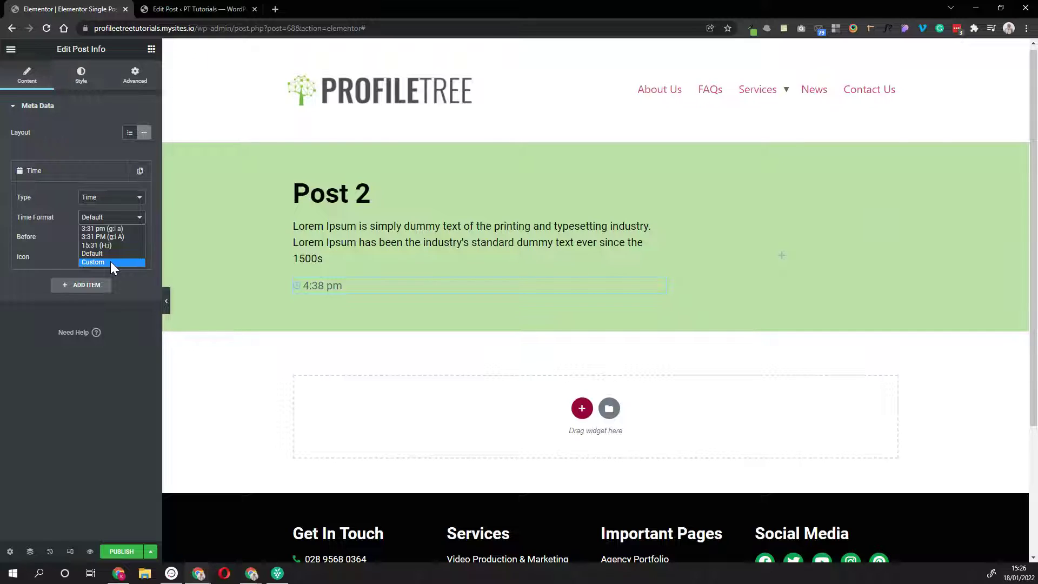
click(66, 216)
- Change the meta item's type to Comments and enable its Custom Format option
click(114, 203)
click(112, 229)
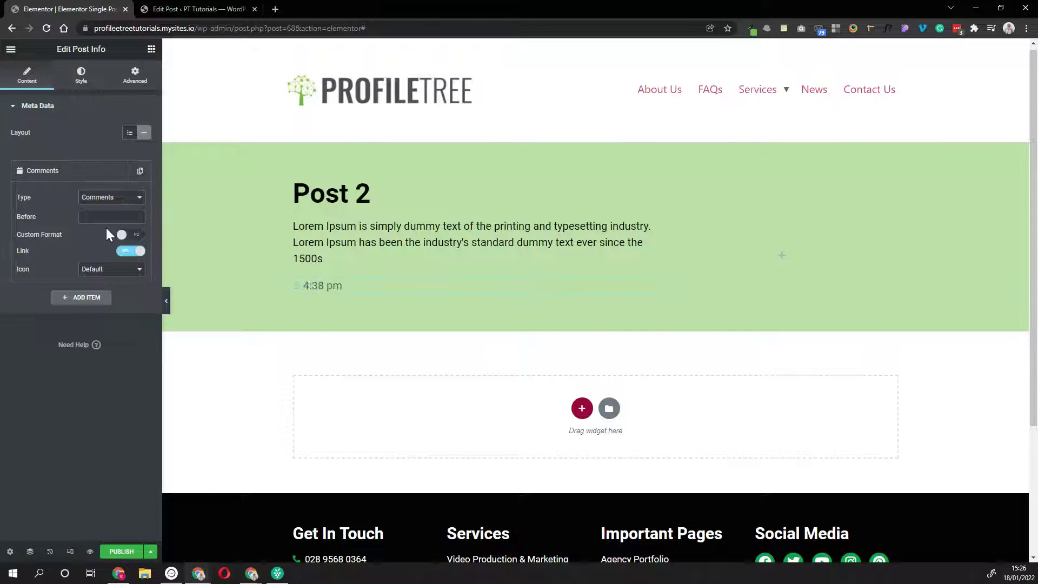
click(125, 237)
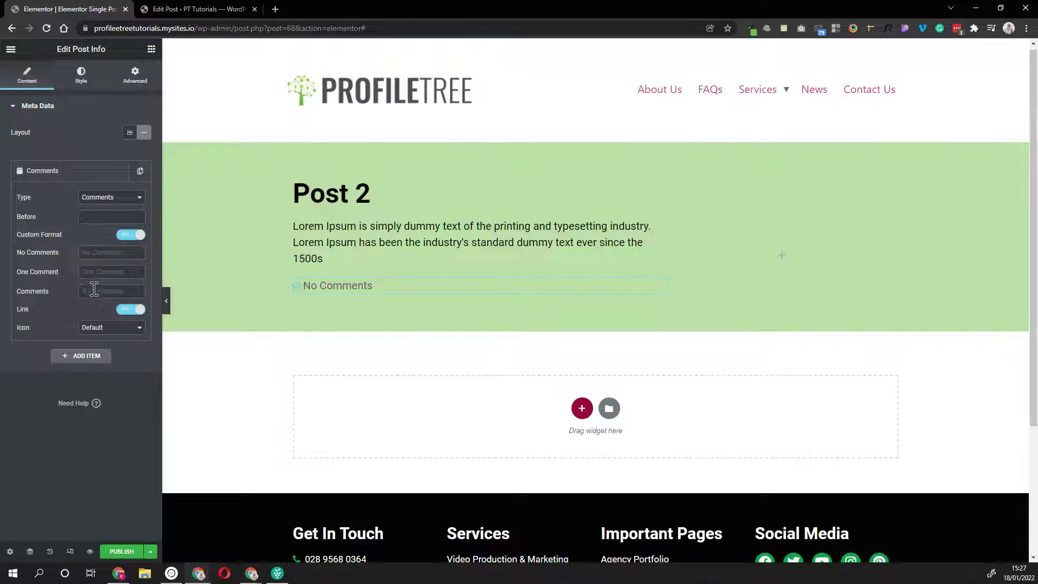
- Try the Terms type for the meta item, first with the Categories taxonomy and afterward with Tags
click(113, 200)
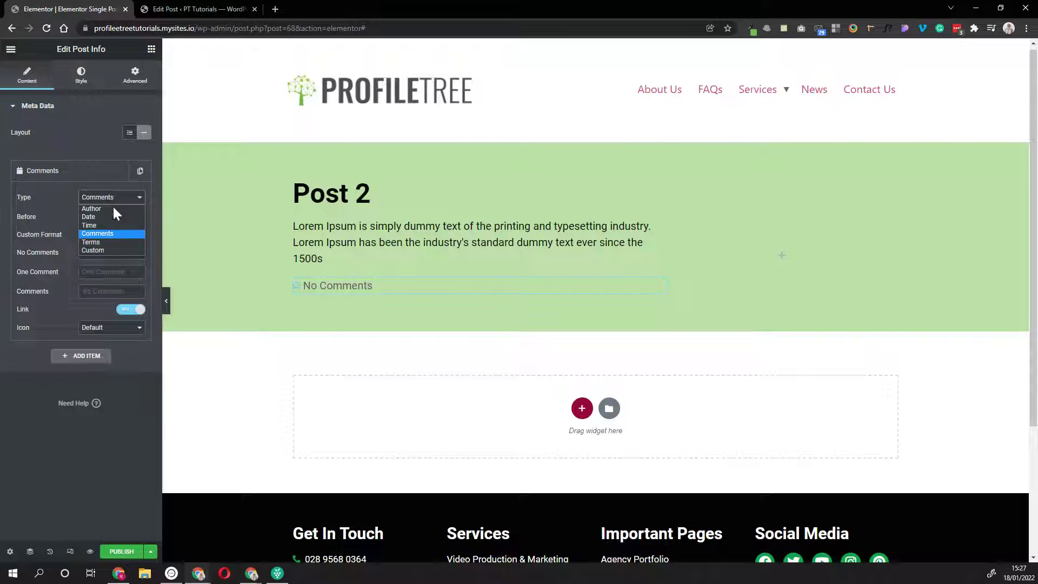
click(102, 241)
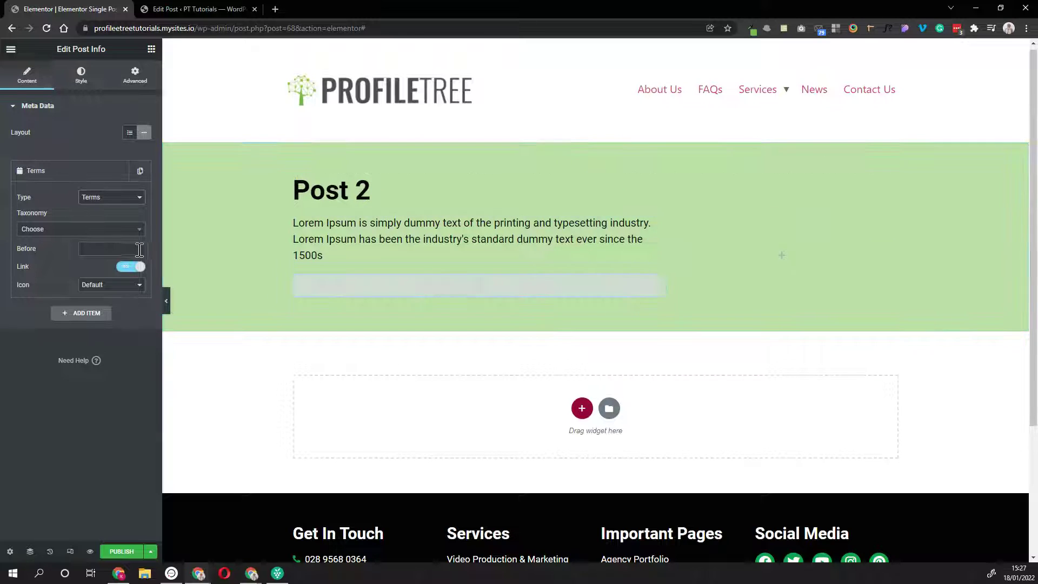
click(93, 230)
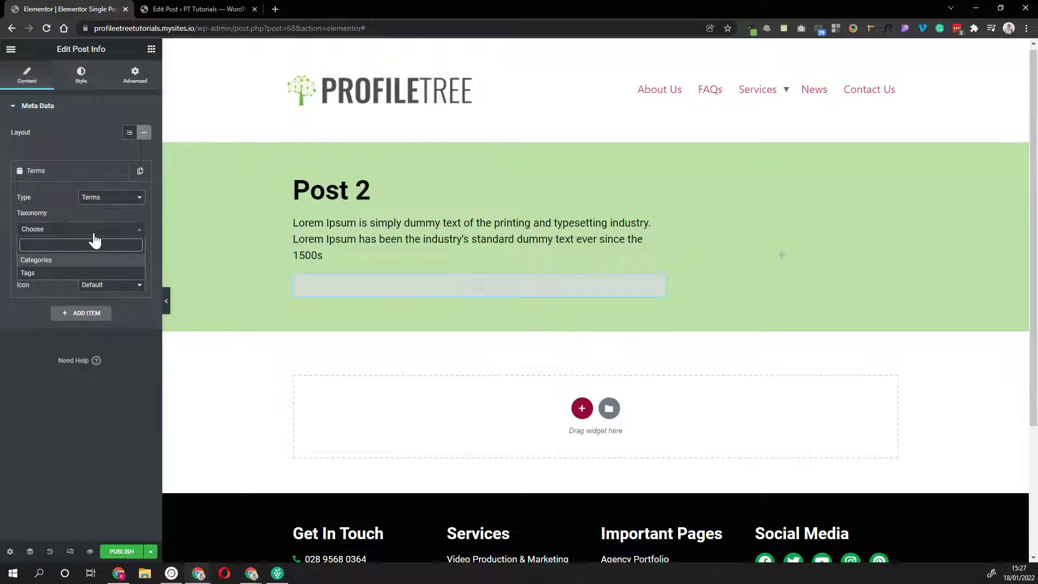
click(53, 260)
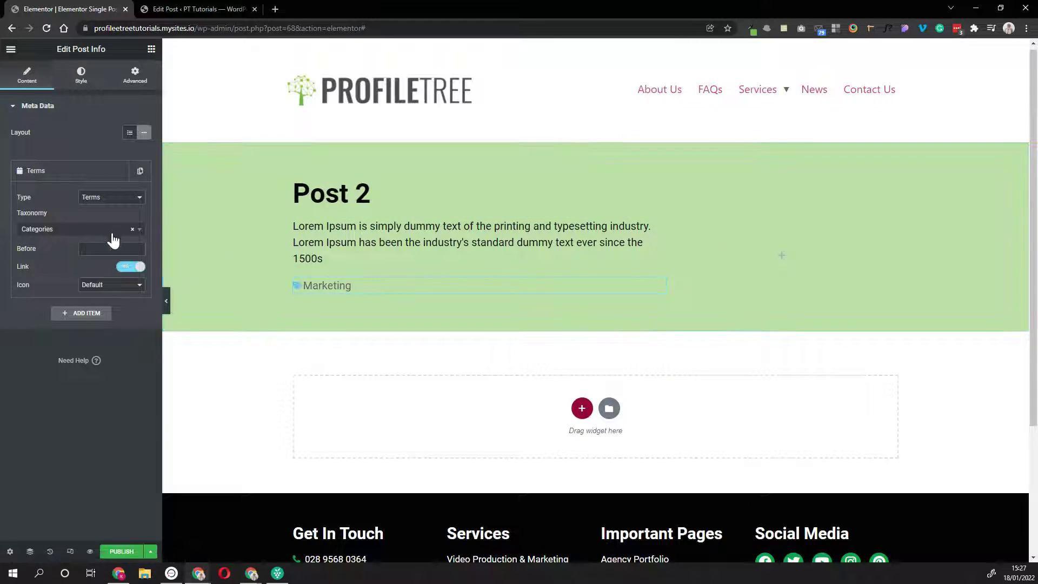
click(132, 229)
click(28, 272)
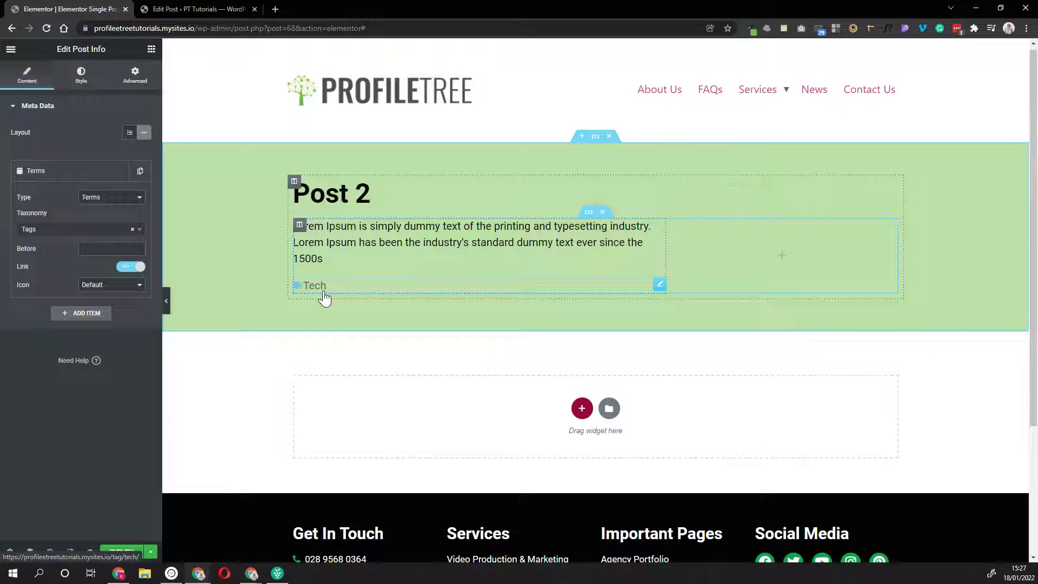
- Set the meta item's type back to Date and its icon option to Custom, and look into the icon library
click(107, 199)
click(106, 217)
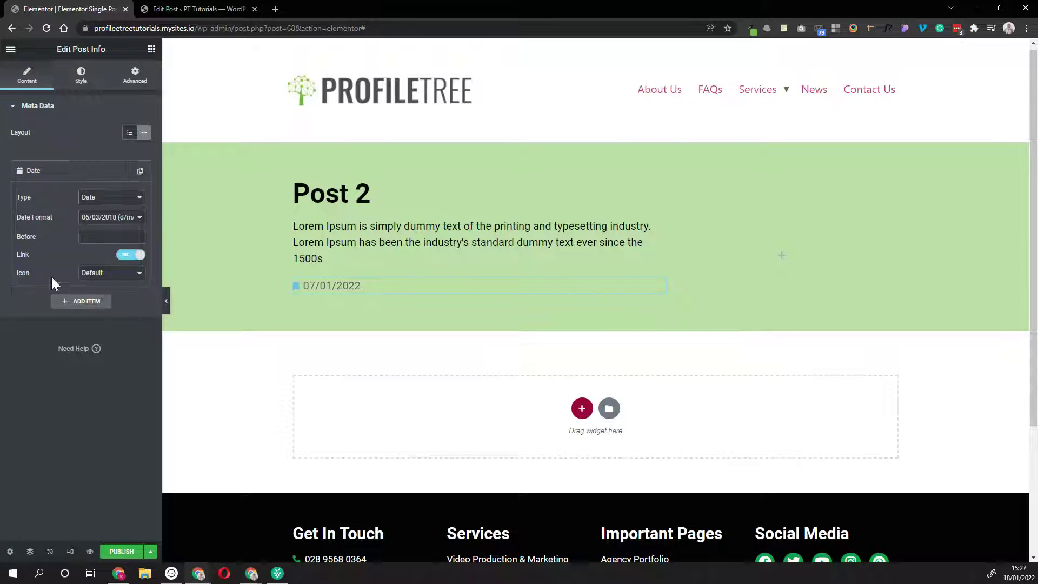
click(118, 274)
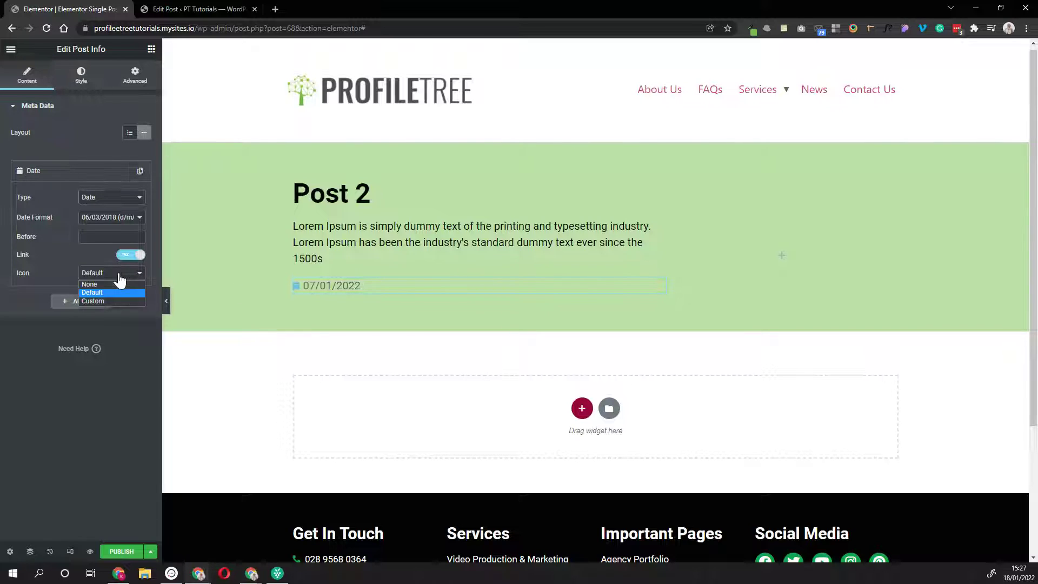
click(100, 301)
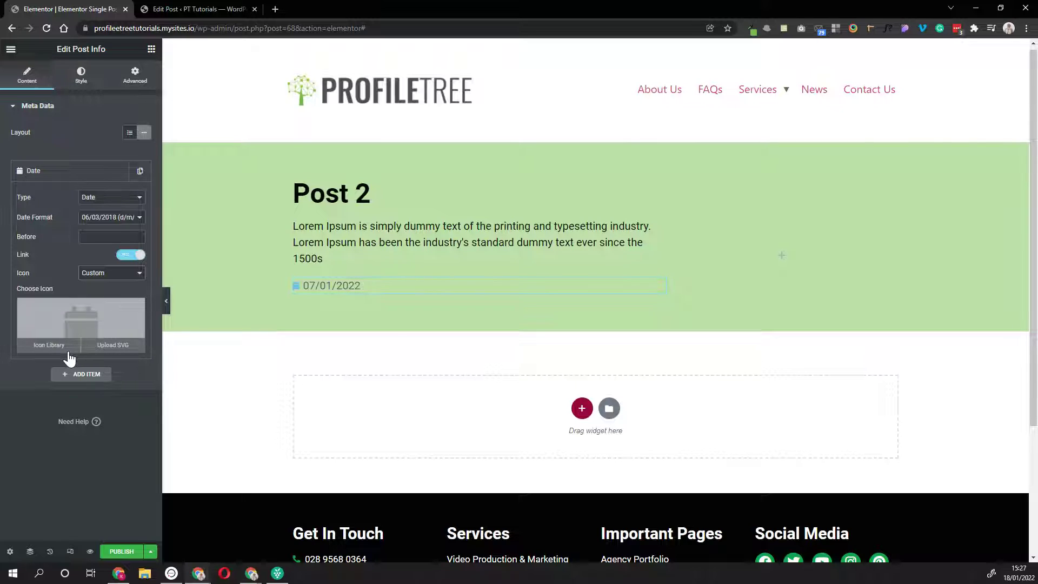
click(31, 350)
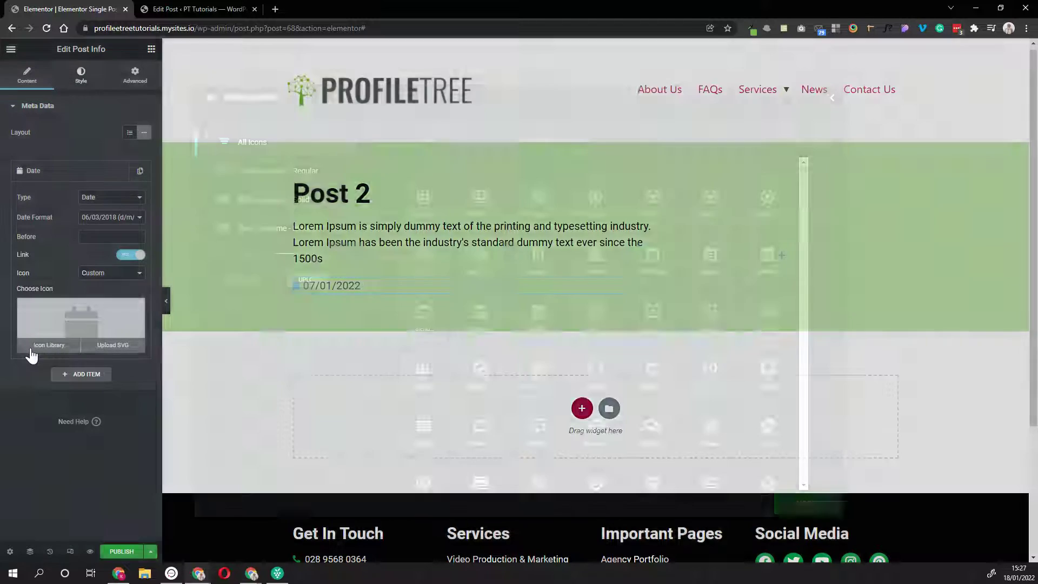
click(832, 104)
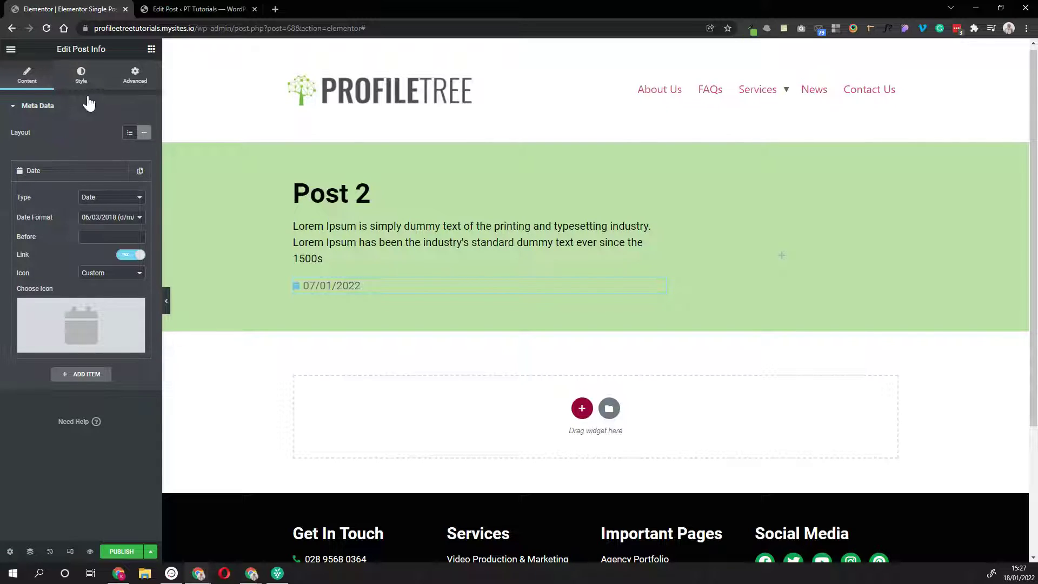
- Set the Post Info list's space between to 0 and its alignment to left, trying out centre alignment and the divider
click(83, 76)
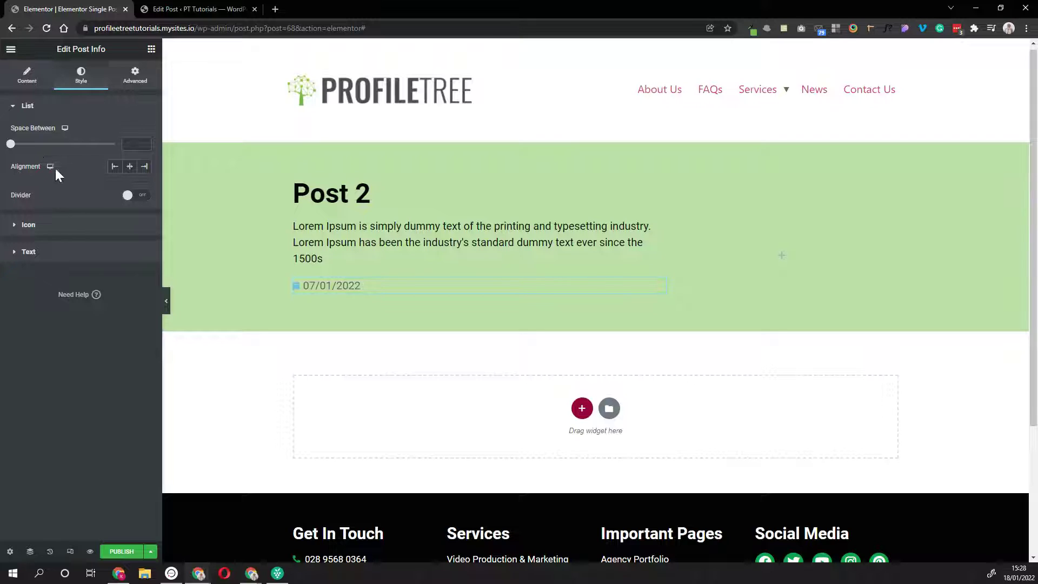
mouse_move(24, 147)
mouse_down()
mouse_move(34, 150)
mouse_move(12, 150)
mouse_up()
click(130, 167)
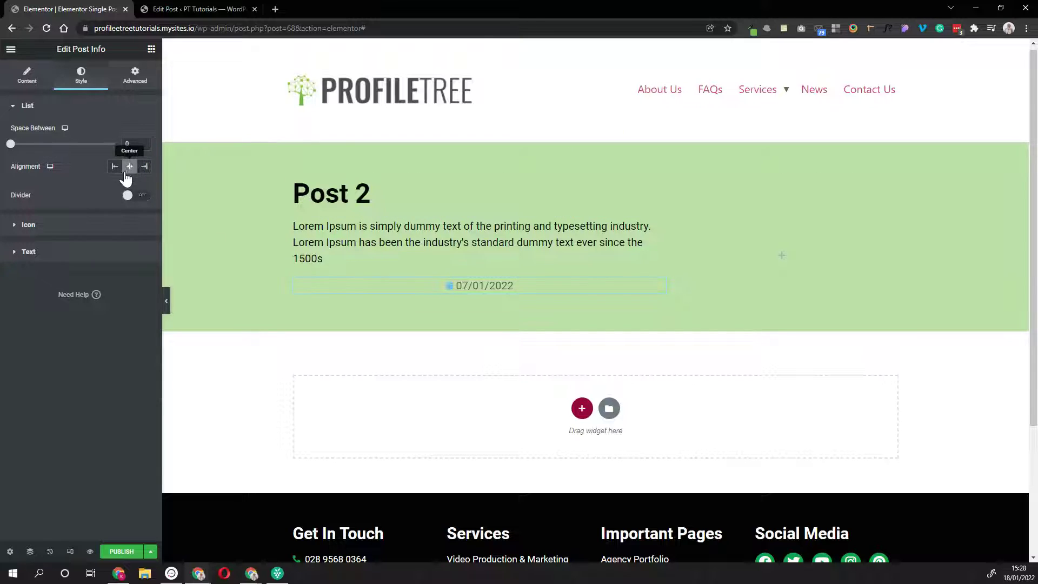
click(115, 166)
click(134, 196)
click(134, 197)
- Change the Post Info icon color to black and enlarge the icon slightly
click(86, 223)
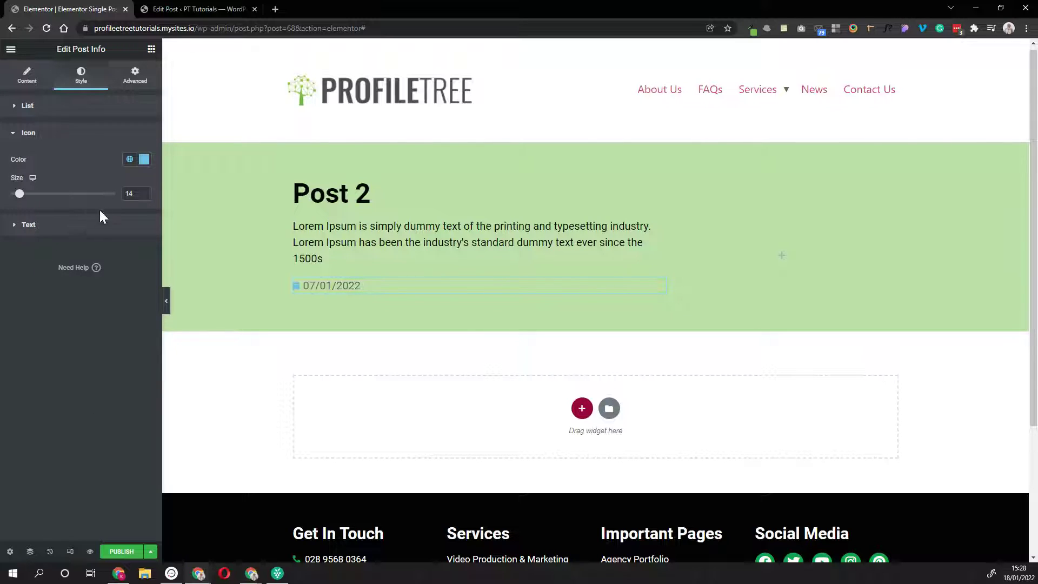
click(130, 159)
click(144, 159)
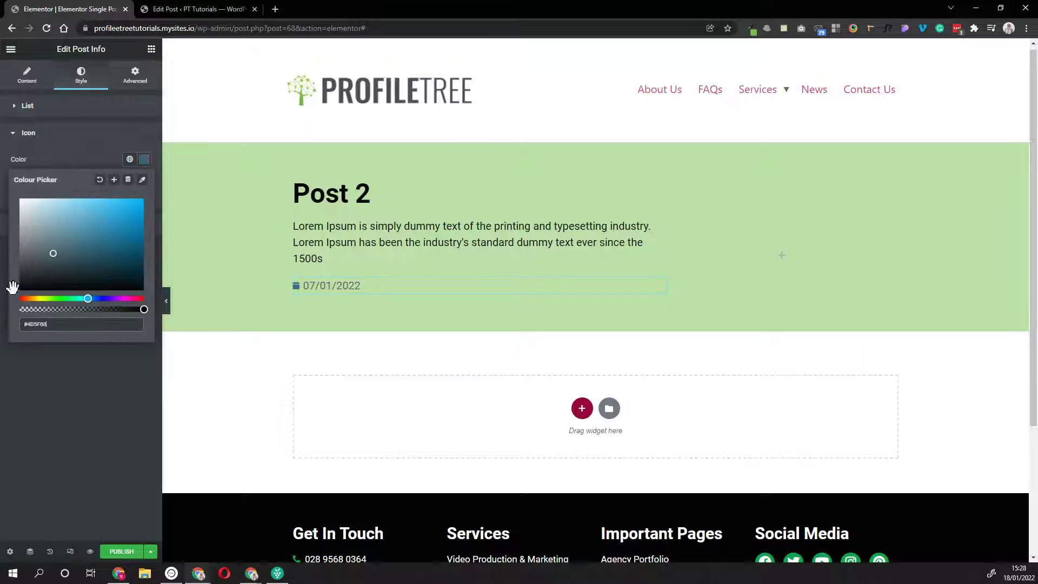
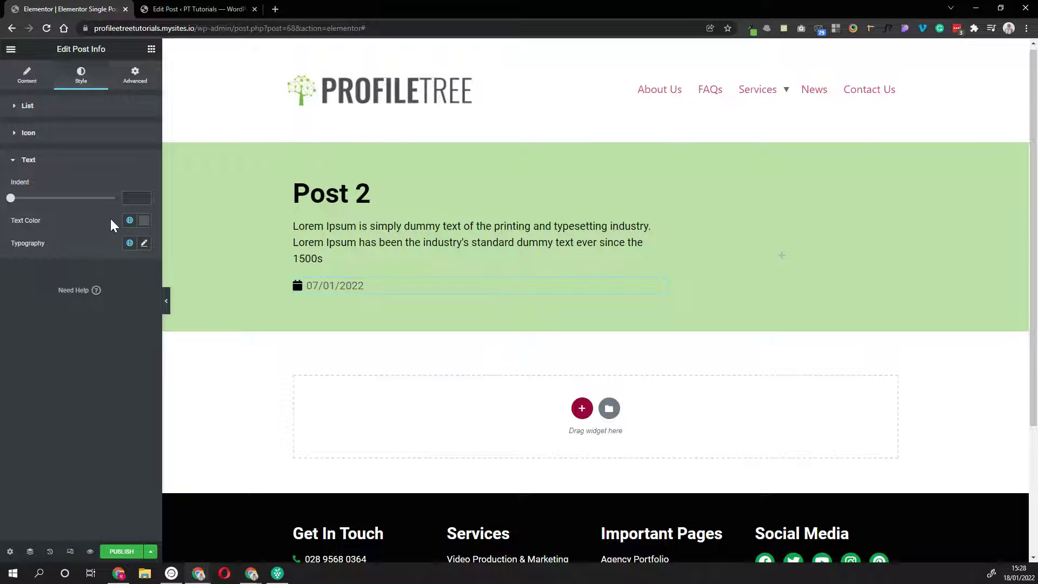
- Set the Post Info text color to black (#000000)
click(130, 220)
drag(71, 277, 34, 410)
click(144, 220)
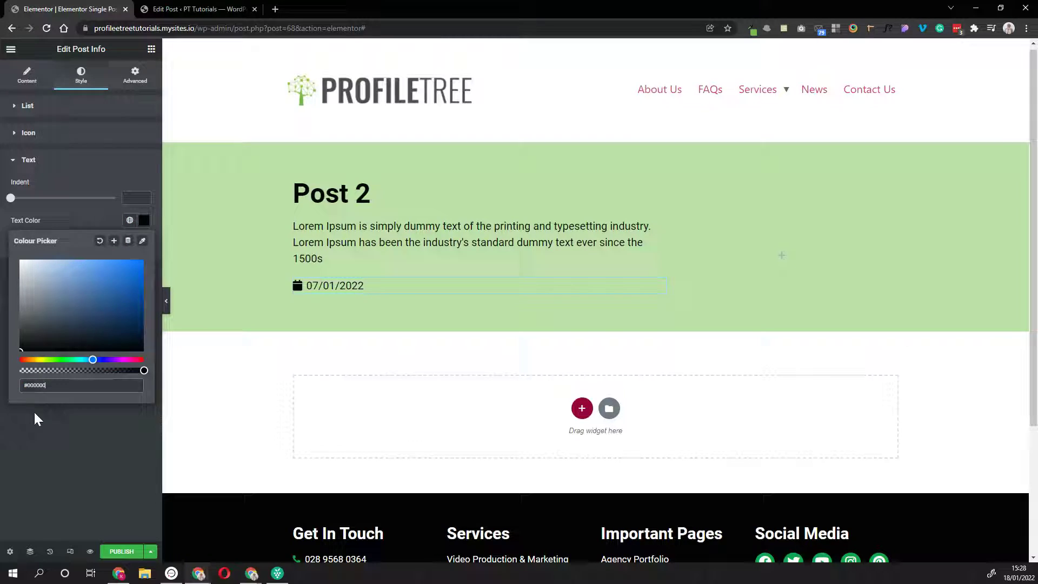
click(33, 411)
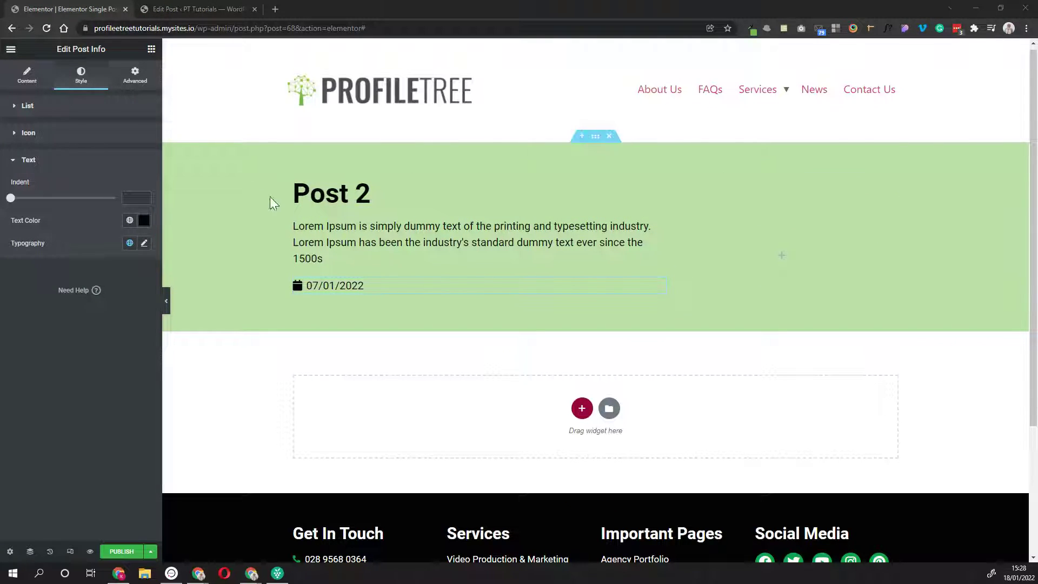
- Add a new section below the green header using the two-column structure with a wide first column and a narrow second column
scroll(523, 400, down, 1)
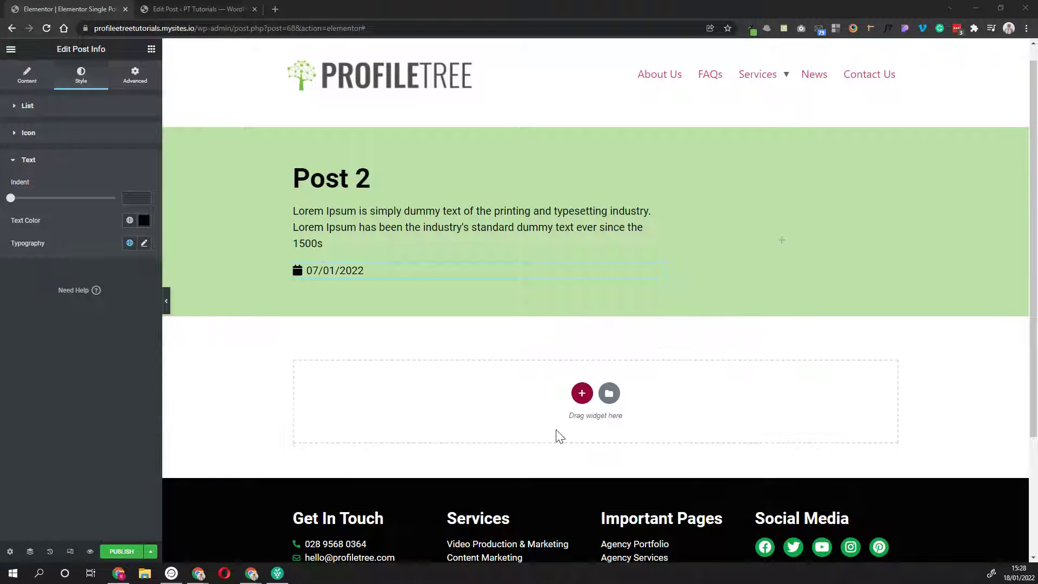
scroll(542, 407, down, 1)
scroll(542, 406, down, 3)
scroll(543, 406, up, 3)
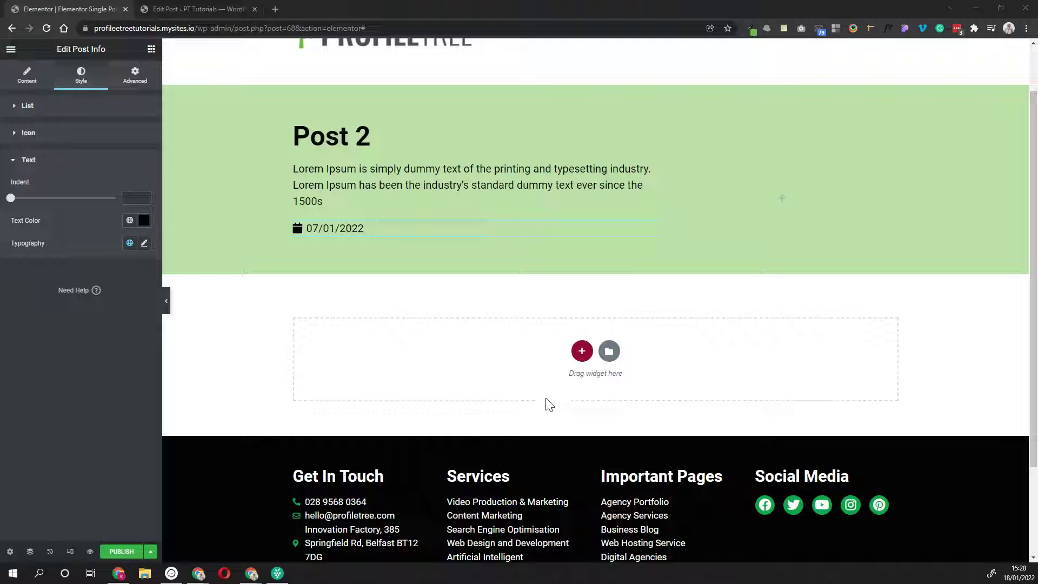
click(581, 351)
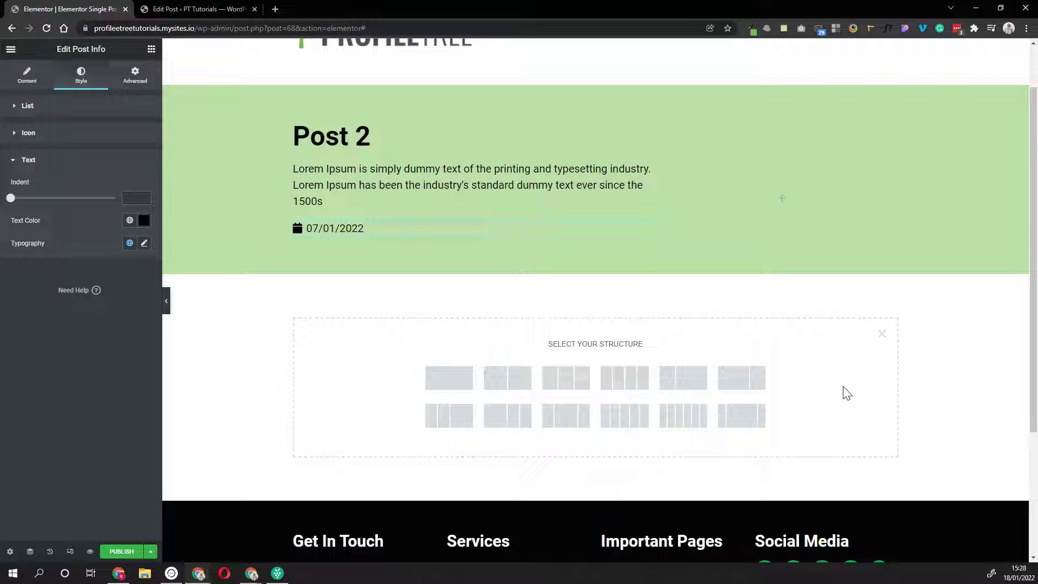
click(741, 384)
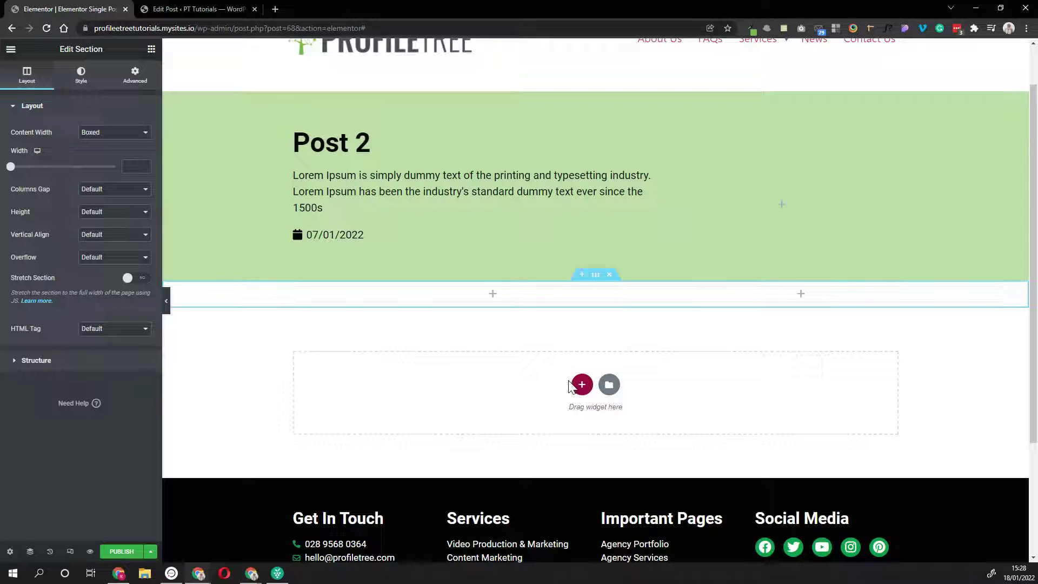
- Place a Post Content widget in the new section's wide column and compare its output with the Post 2 text in the WordPress editor
click(10, 49)
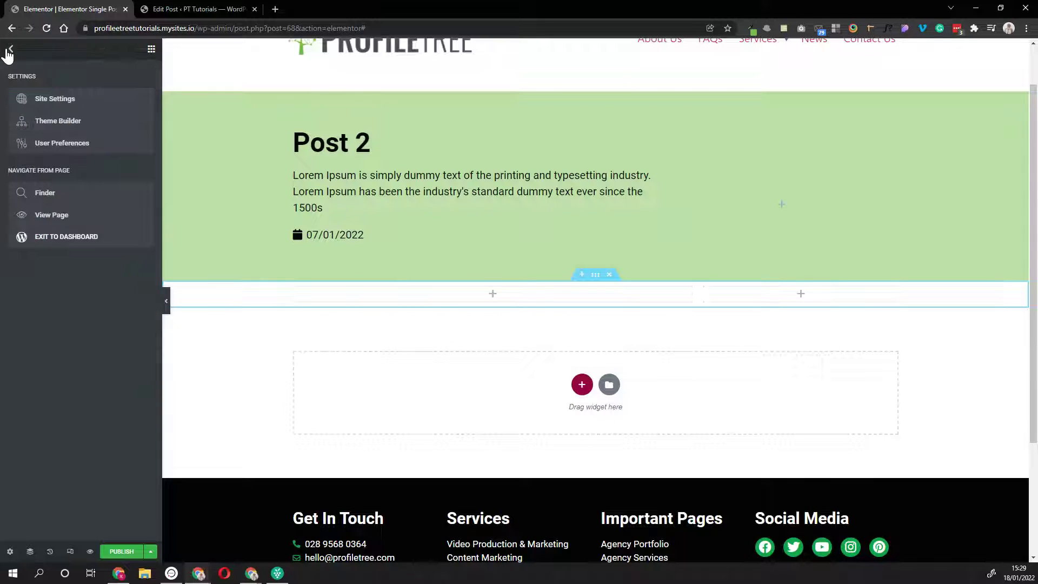
click(8, 50)
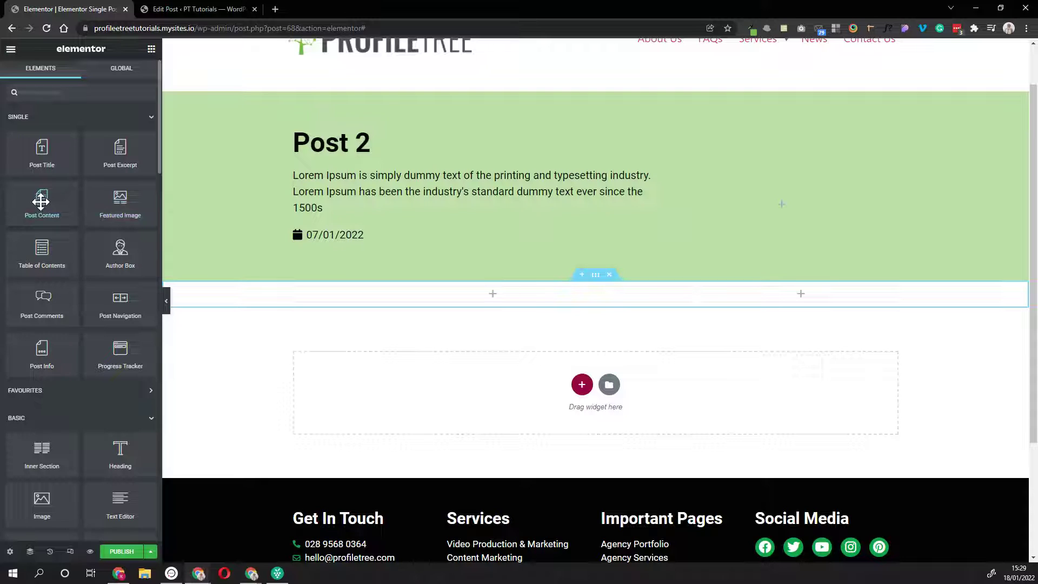
drag(45, 199, 510, 299)
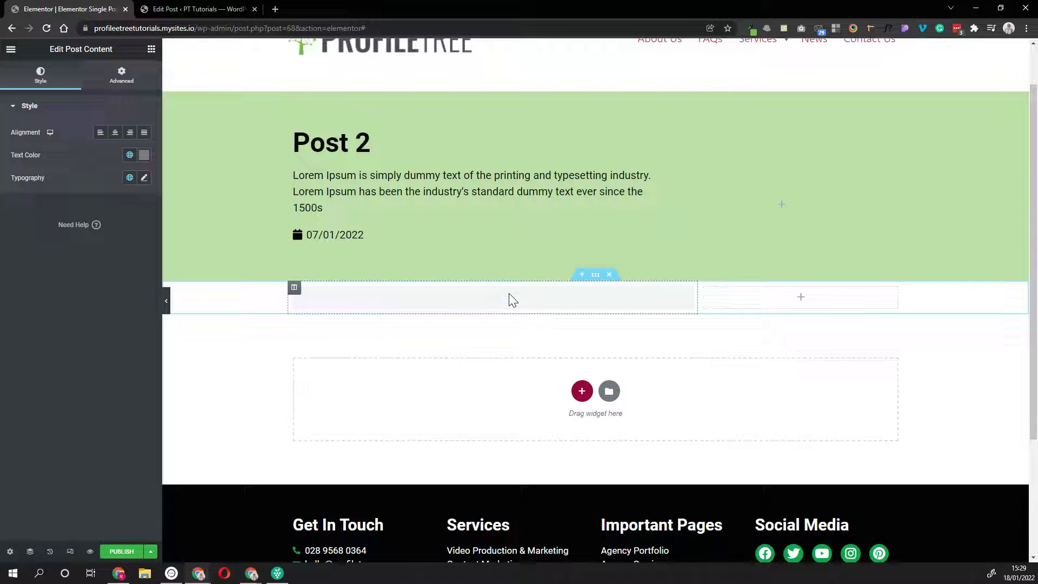
scroll(496, 400, down, 4)
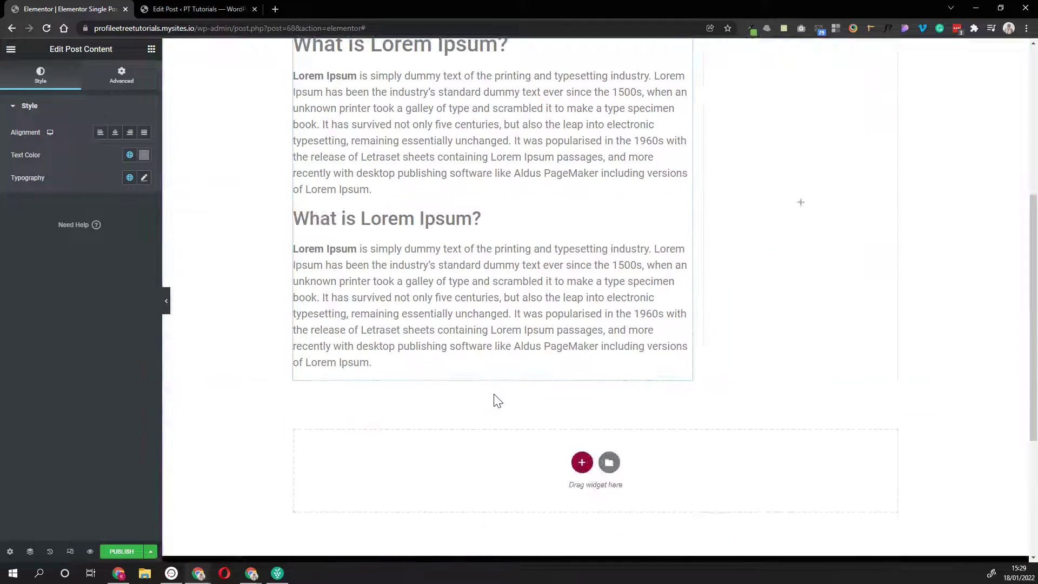
scroll(493, 399, up, 5)
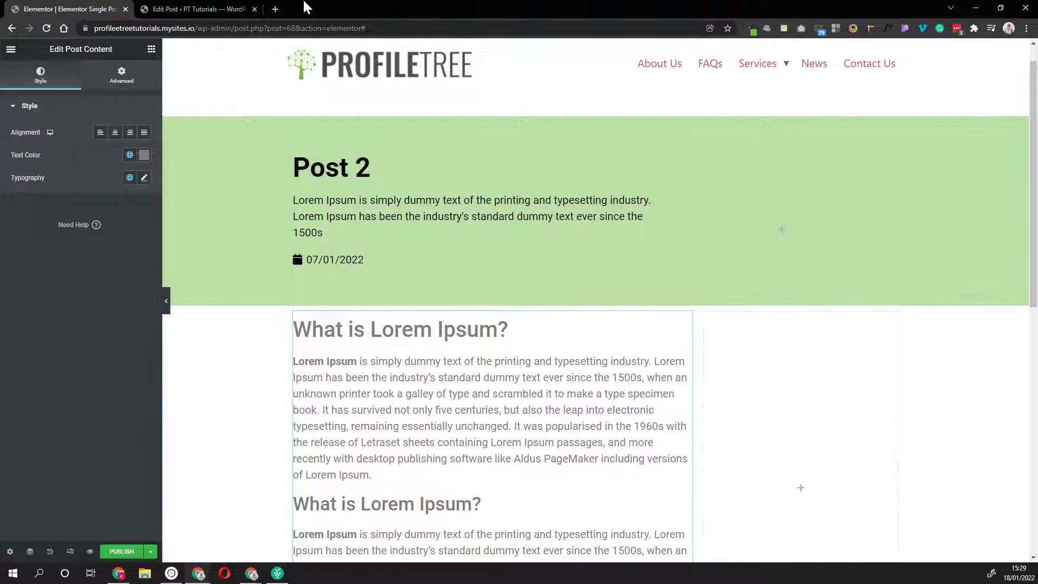
click(197, 9)
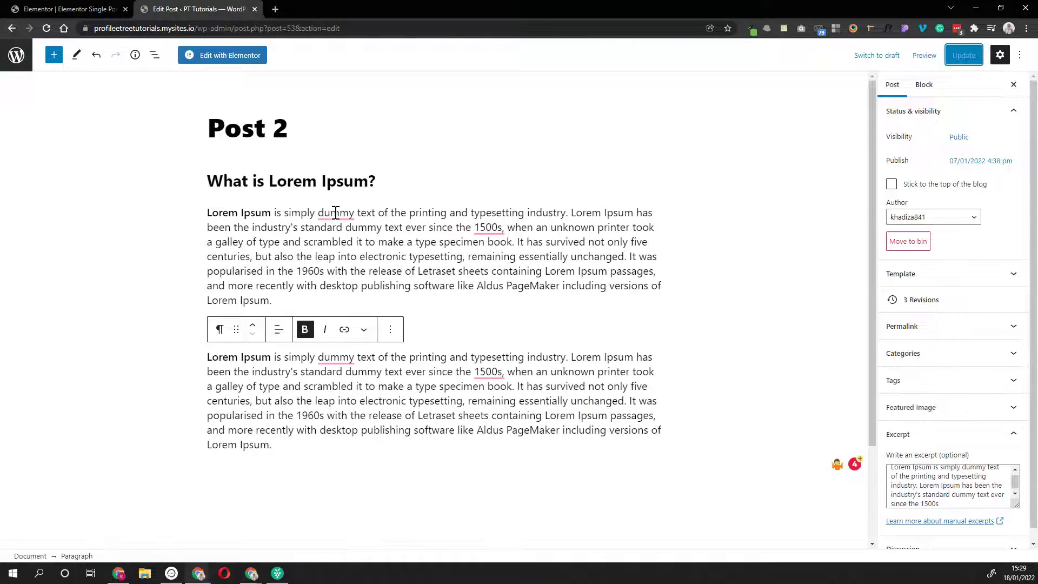
click(341, 267)
click(61, 8)
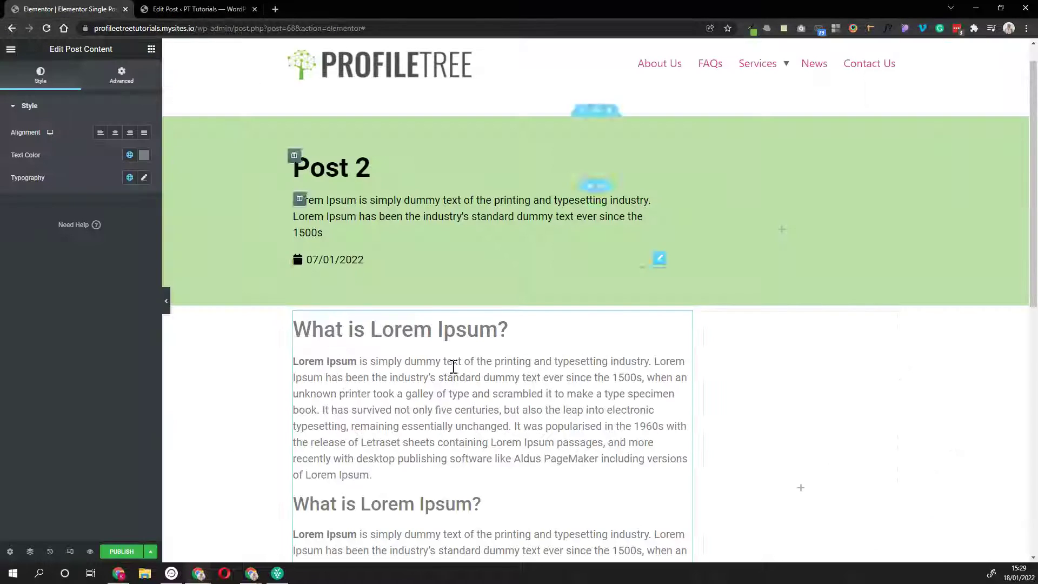
- Set the Post Content text color to black, try centre alignment and review the restyled text
click(128, 155)
click(143, 155)
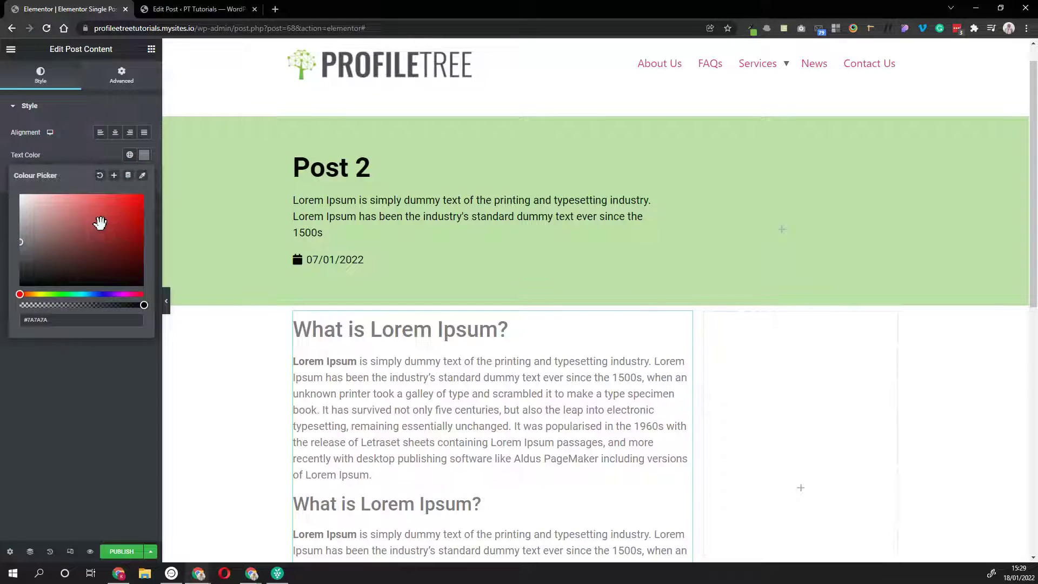
drag(100, 222, 65, 440)
click(64, 440)
click(115, 133)
click(115, 136)
scroll(459, 390, down, 4)
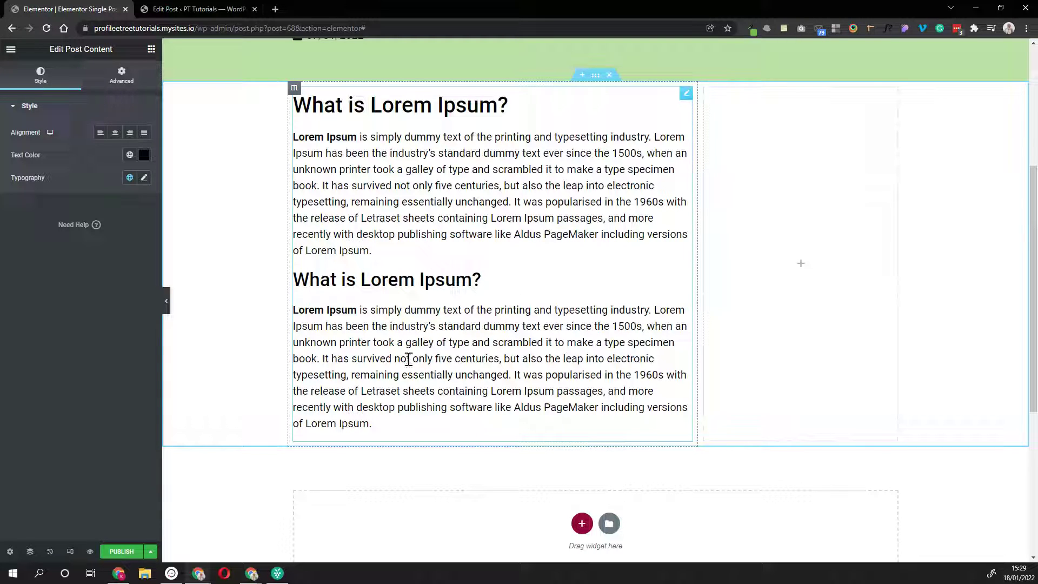
scroll(412, 307, up, 4)
- In the WordPress editor for Post 2, insert an Image block between the first paragraph and the second heading
click(200, 9)
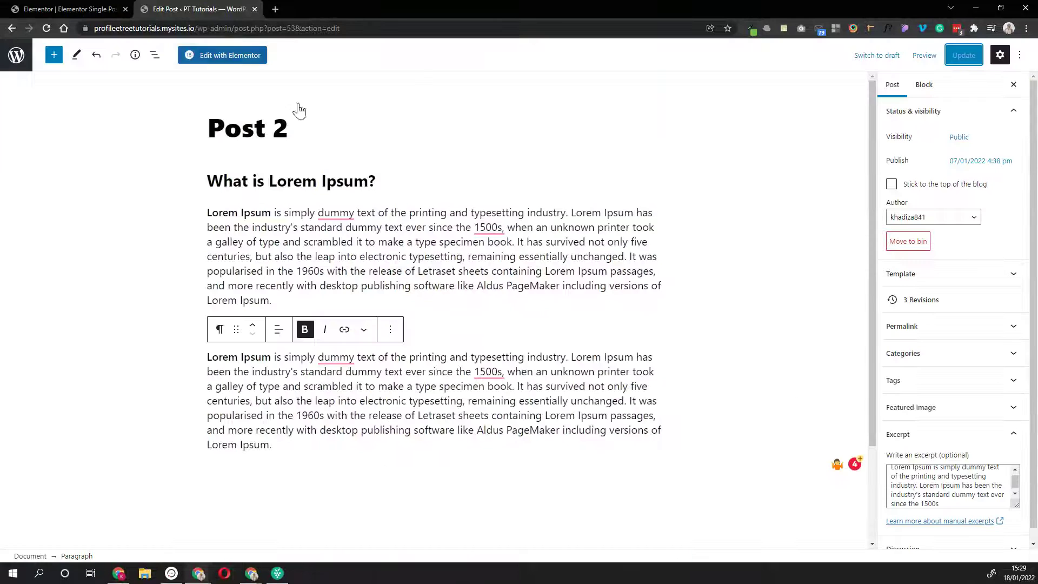
click(303, 297)
key(Return)
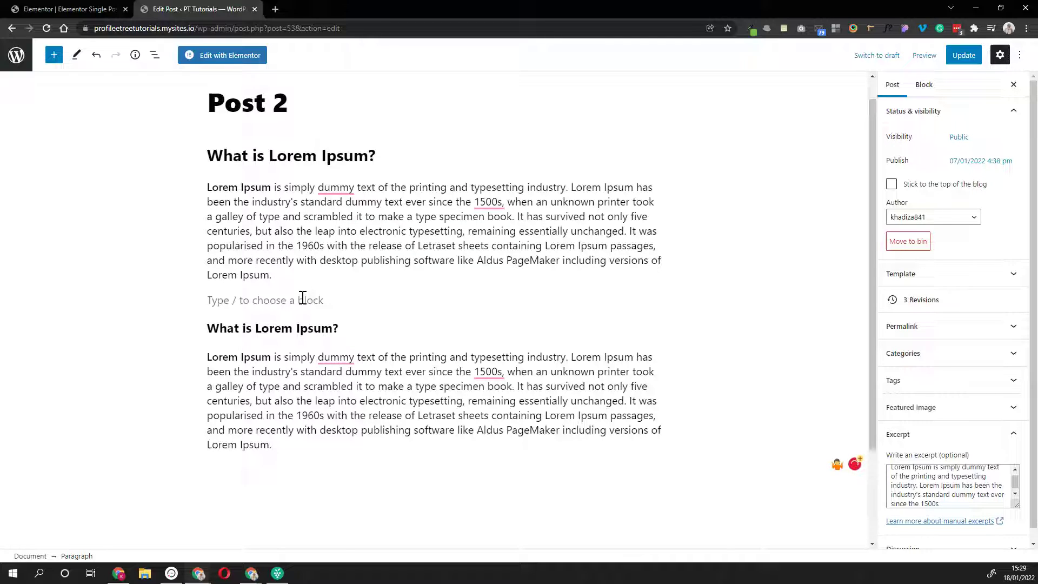
text(/)
key(Down)
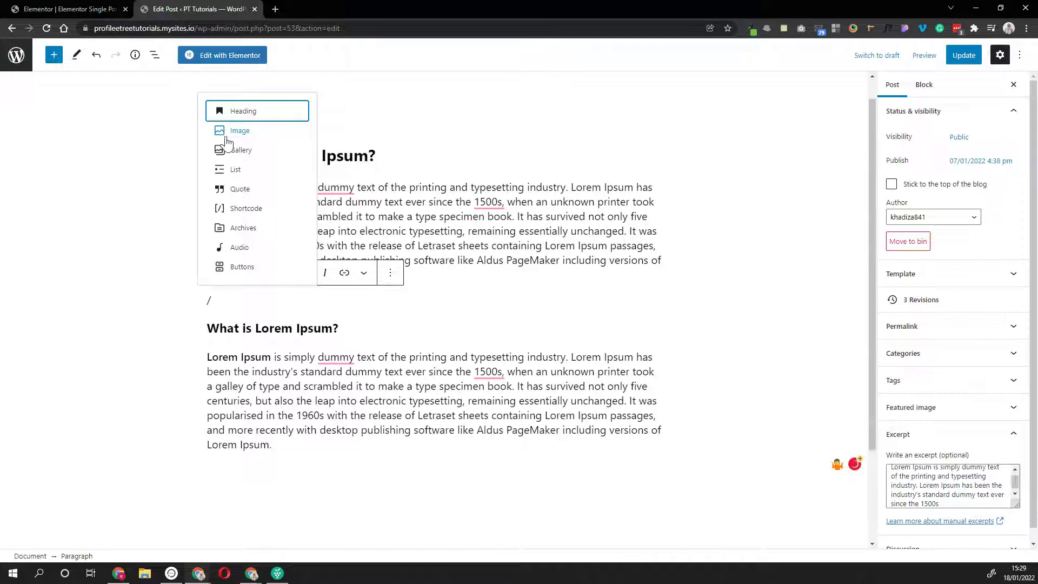
key(Return)
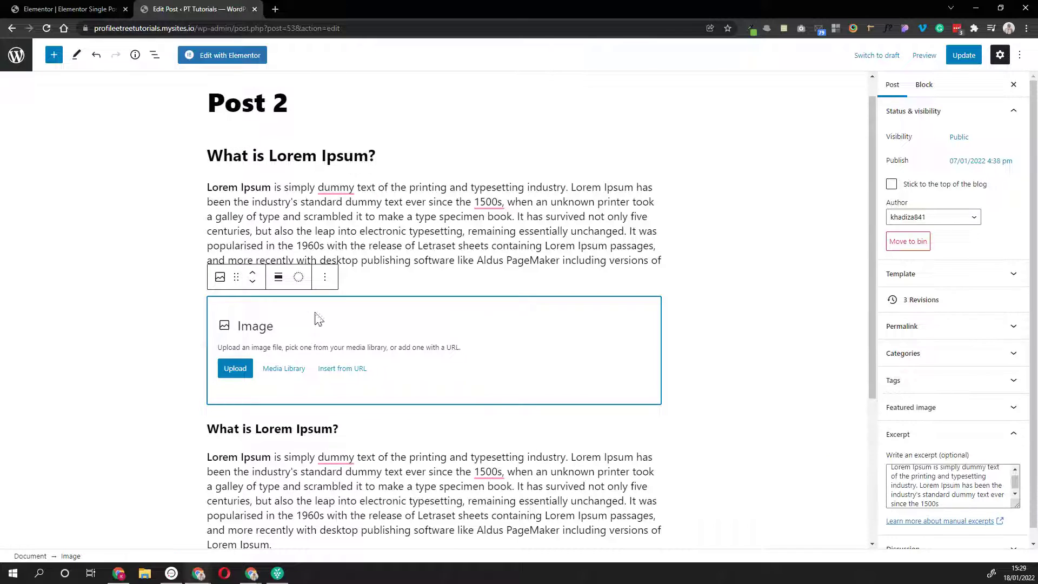
- Fill the Image block with pexels-thirdman-7993896-scaled.jpg from the Media Library and update Post 2
click(282, 368)
click(56, 182)
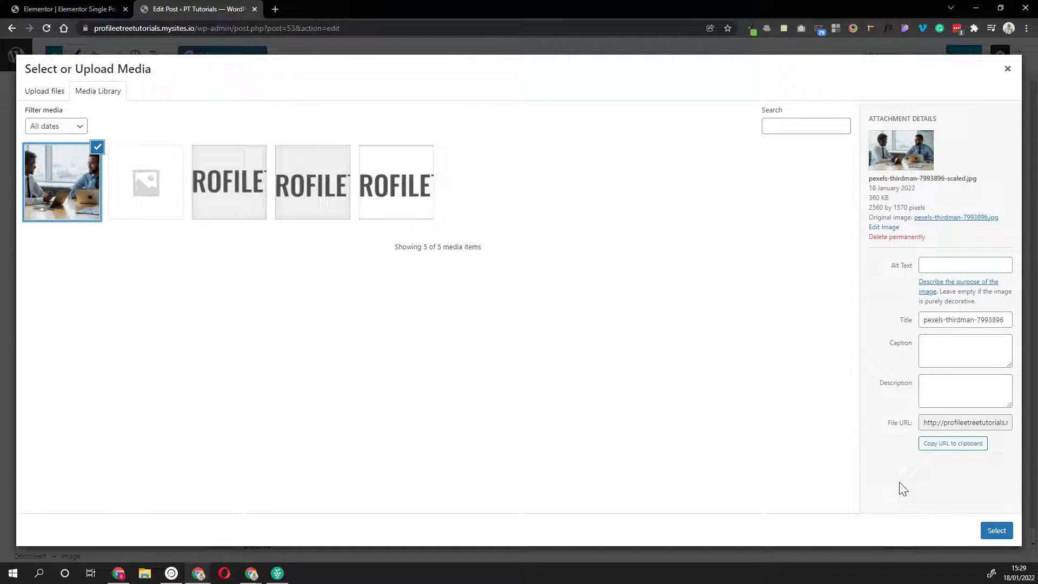
click(996, 531)
click(964, 55)
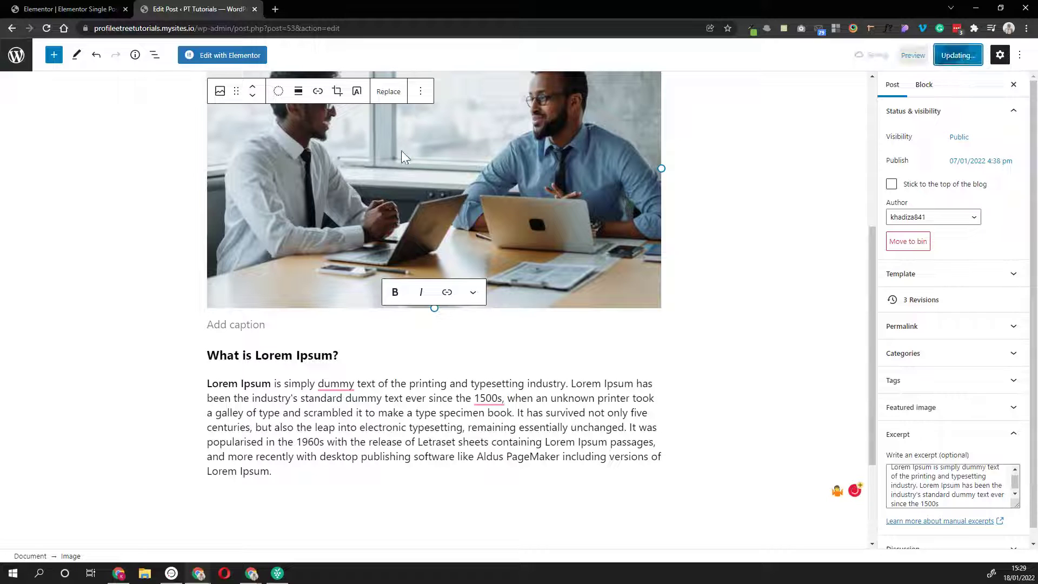
- Switch to the Elementor template, check the Post Content against the updated post, and review the layout at full width
click(71, 9)
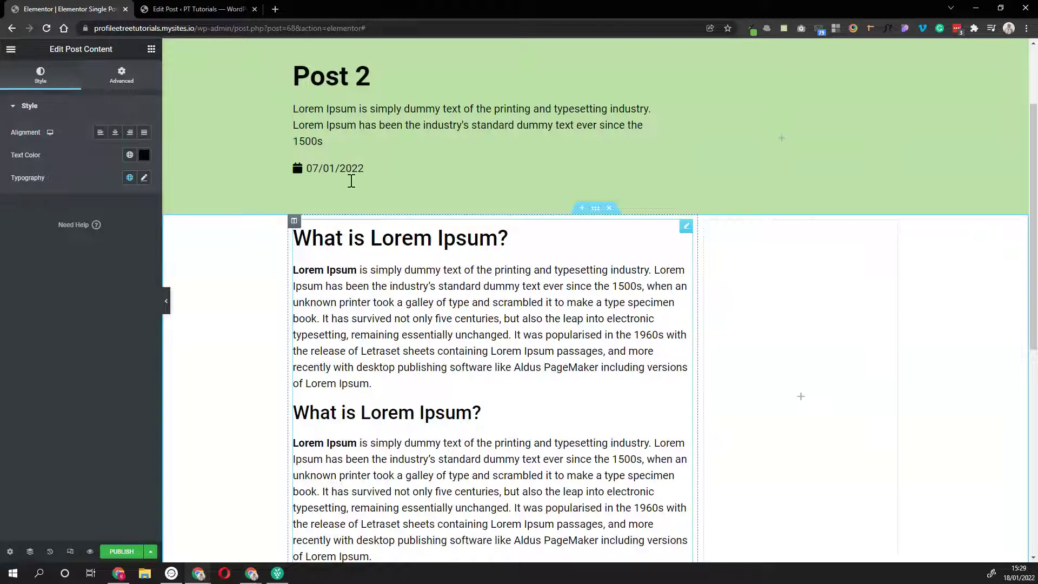
click(198, 8)
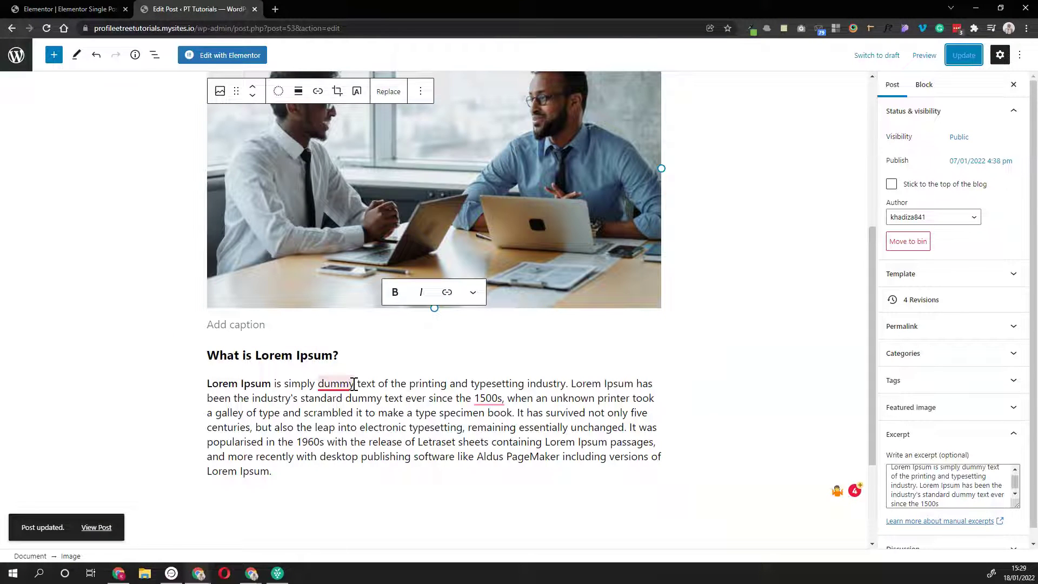
click(65, 8)
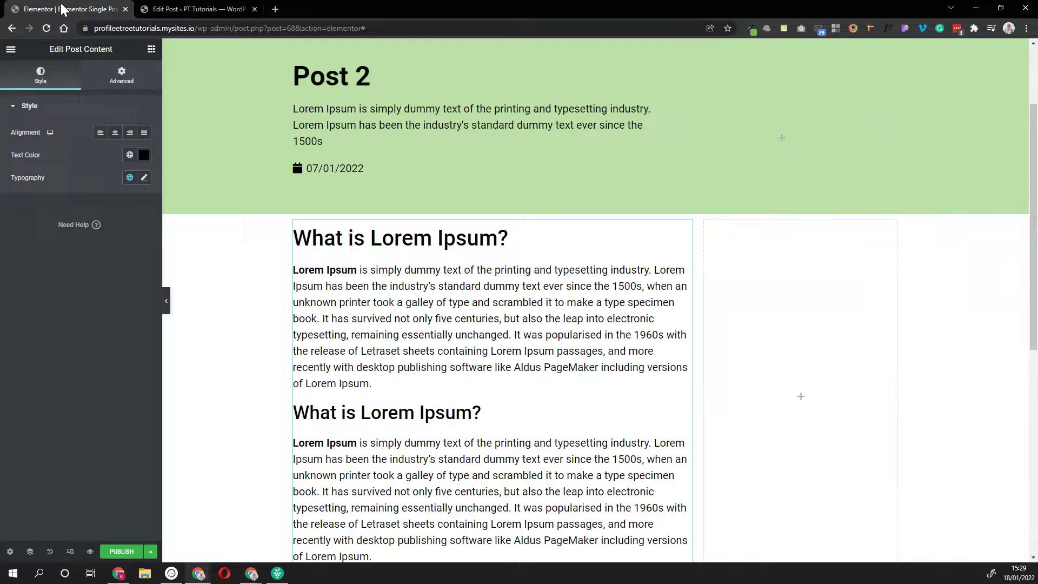
scroll(485, 362, down, 5)
scroll(482, 365, up, 5)
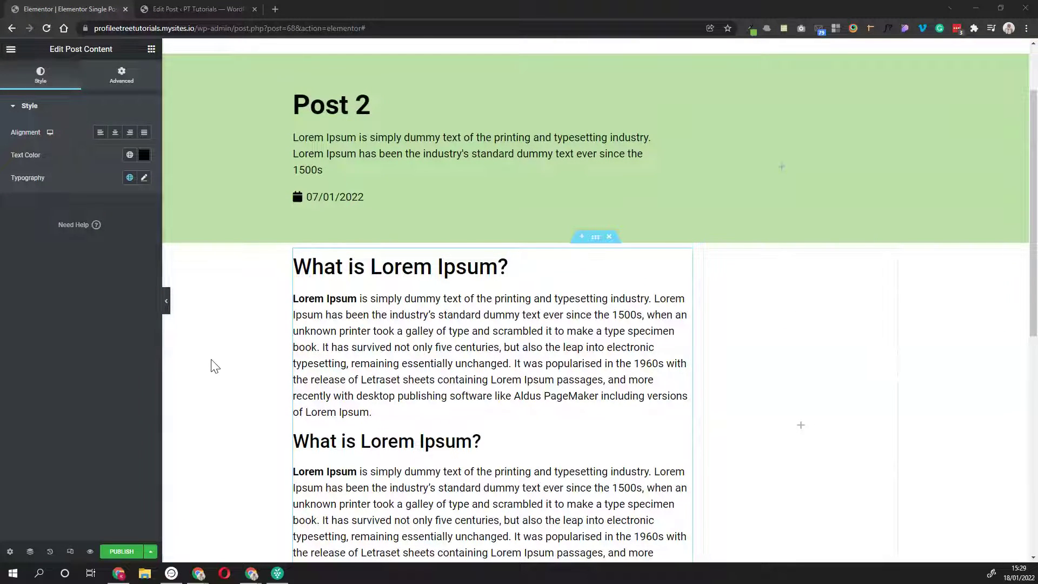
click(167, 305)
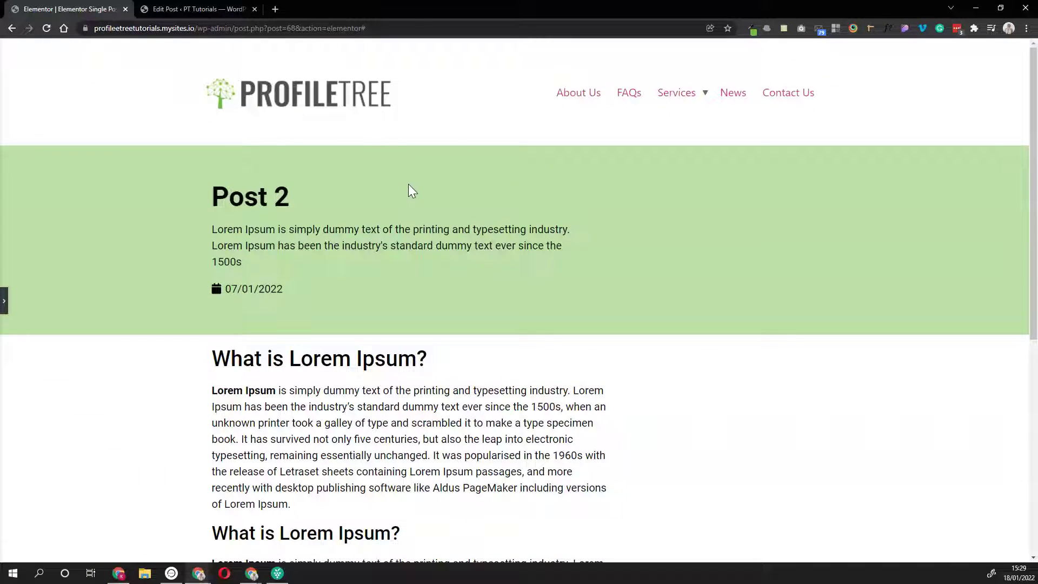
scroll(485, 336, down, 5)
scroll(484, 333, up, 4)
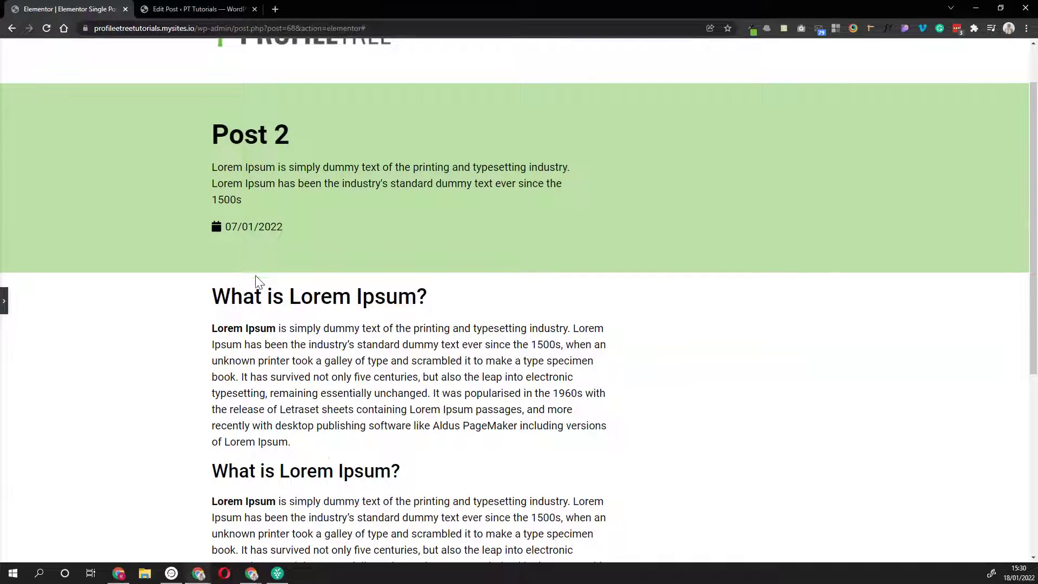
- Set the top padding of the two-column Post Content section to 20 px, keeping the other sides at 0
click(4, 303)
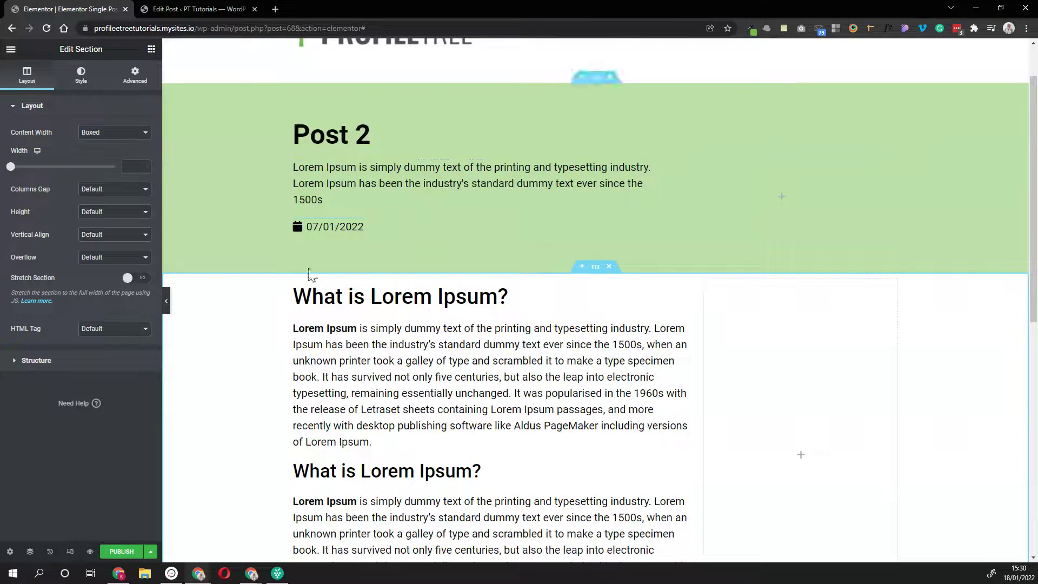
click(127, 76)
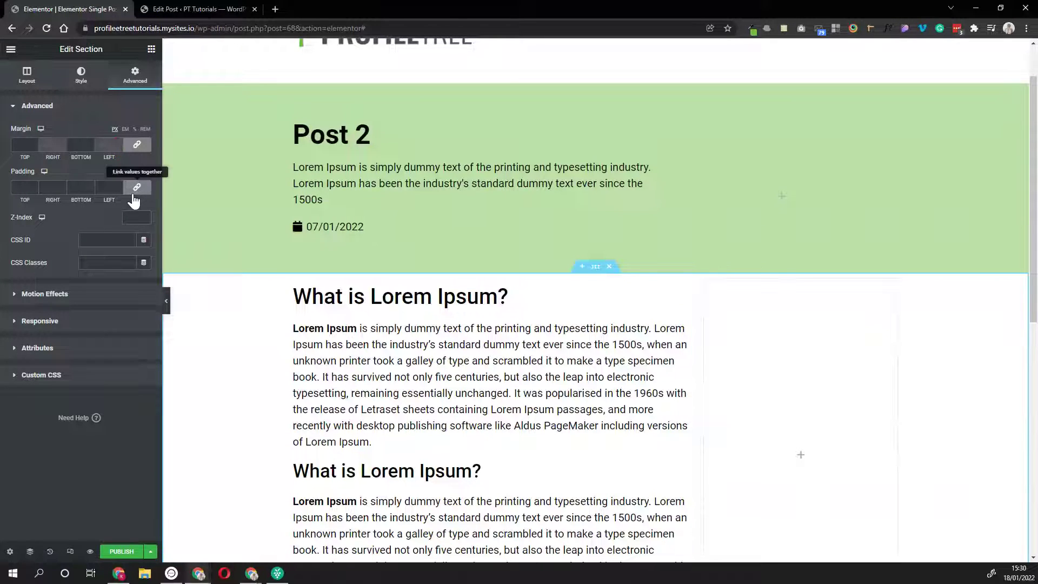
click(18, 187)
text(0)
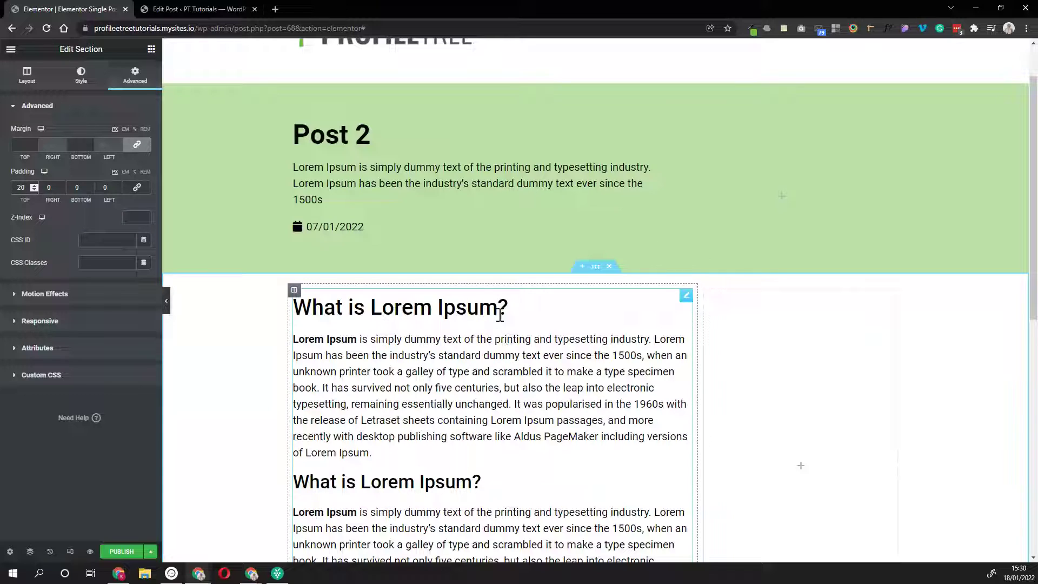
scroll(664, 419, down, 3)
scroll(664, 419, up, 3)
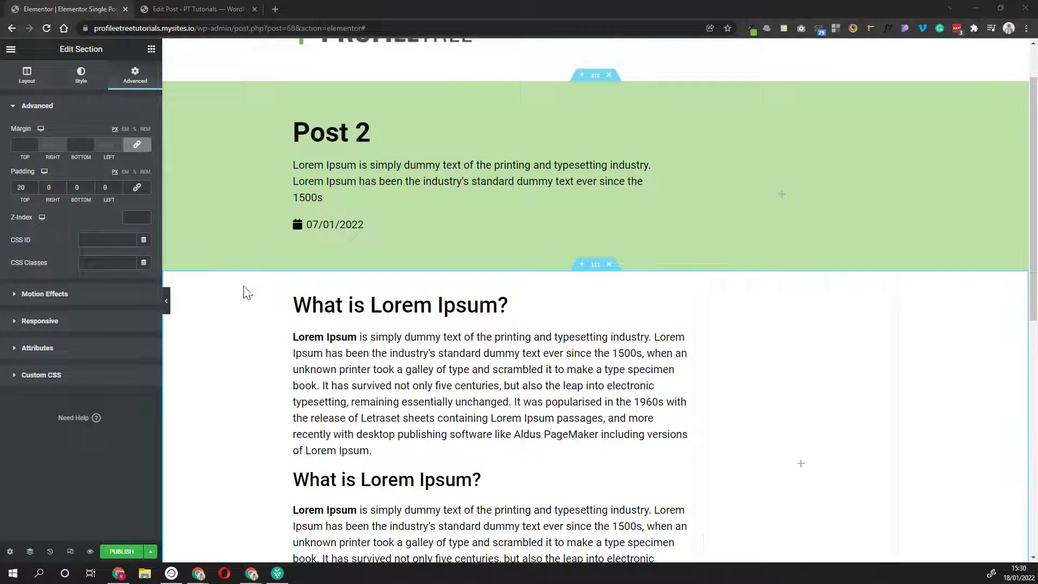
- Try a Featured Image widget above the Post Content in the wide column and delete it
click(13, 56)
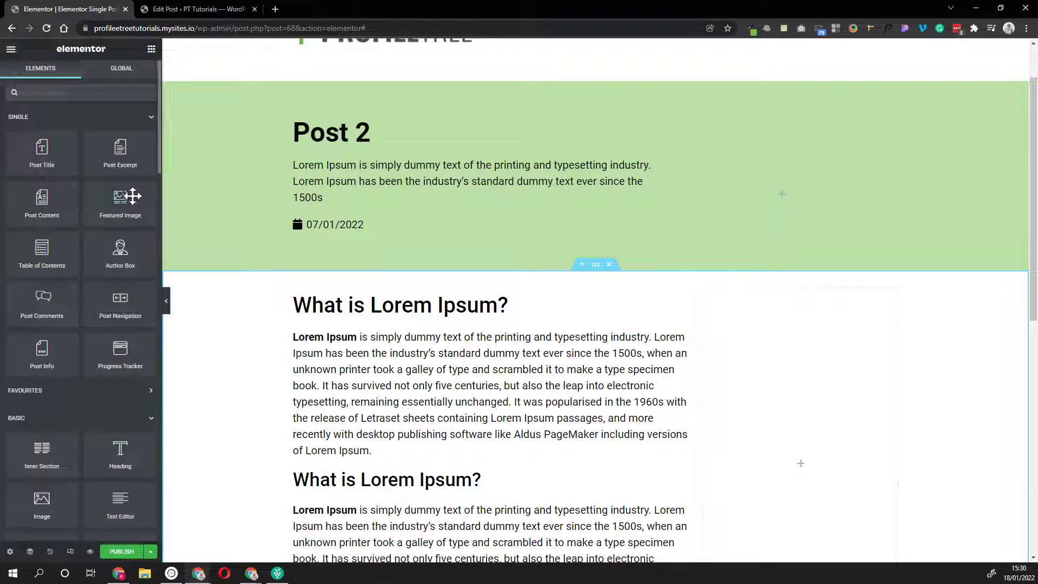
drag(118, 203, 457, 314)
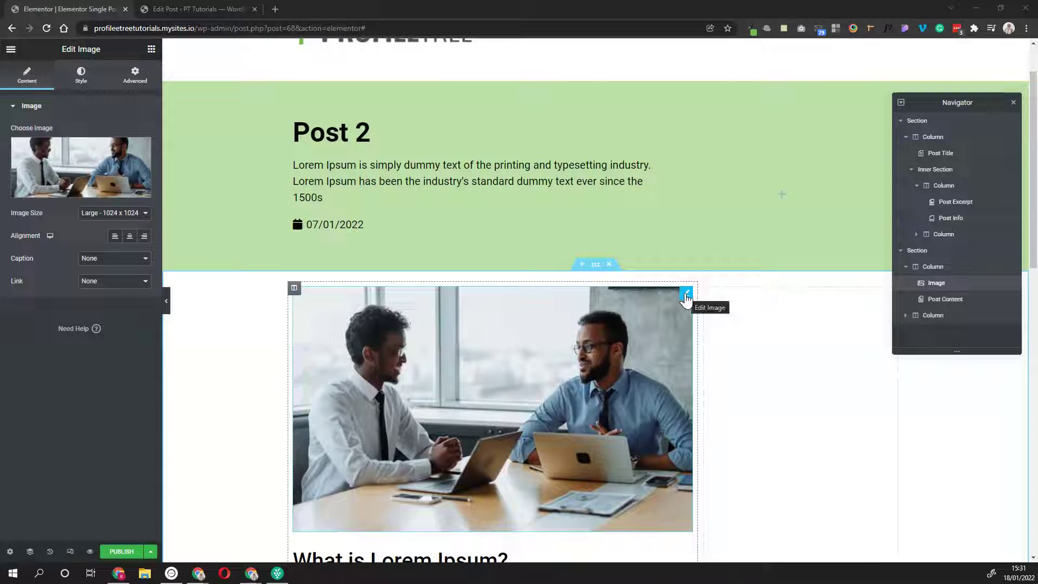
right_click(685, 293)
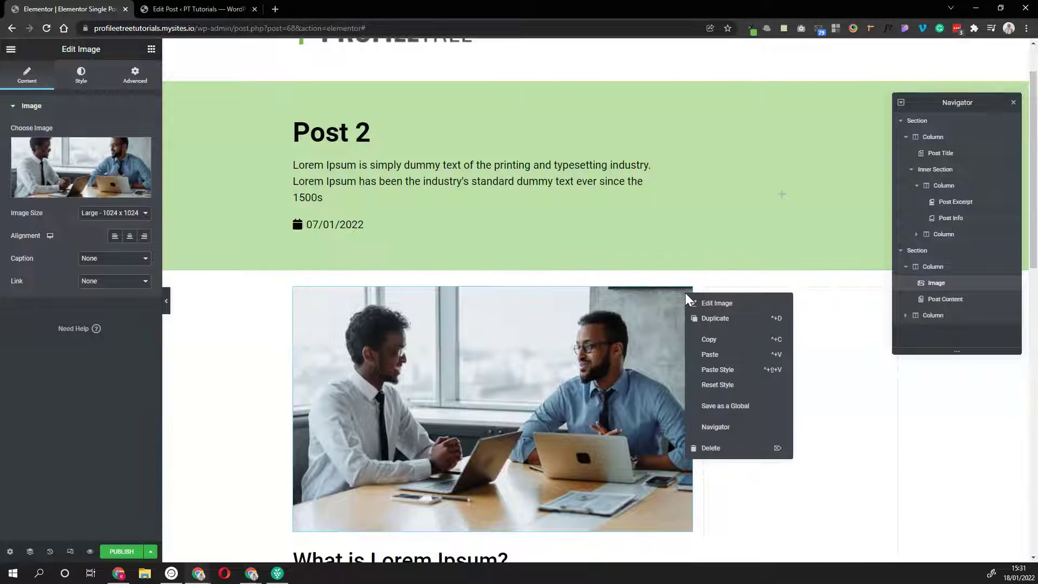
click(726, 449)
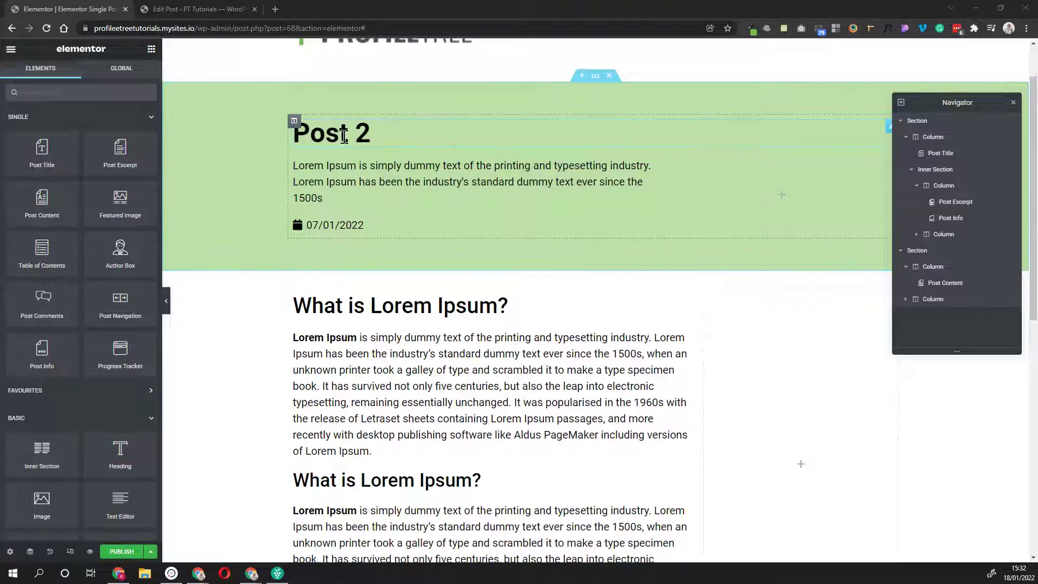
- Examine the HTML Tag options of the Post Title widget in the green header
scroll(470, 200, up, 1)
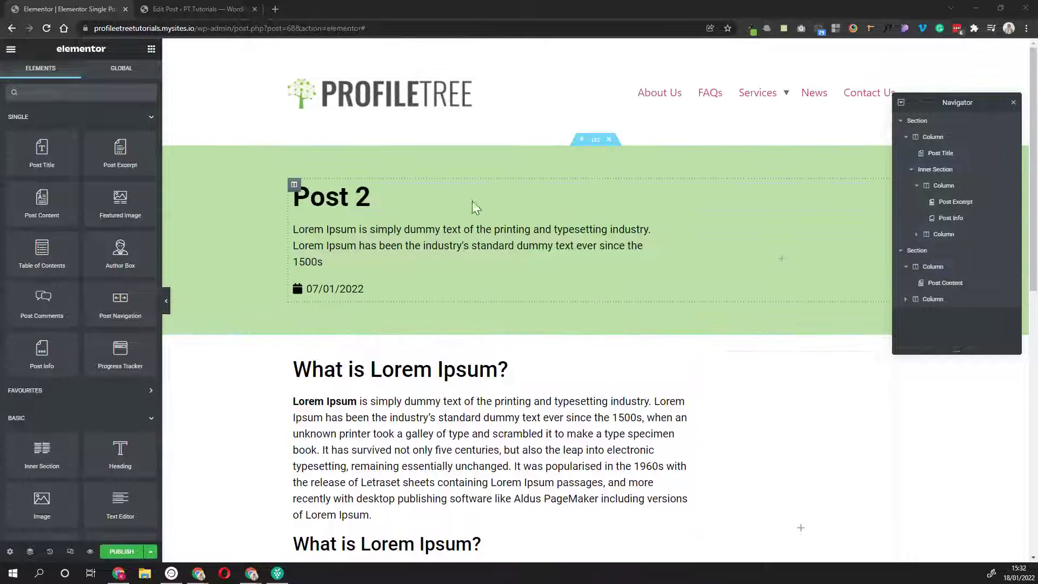
click(470, 190)
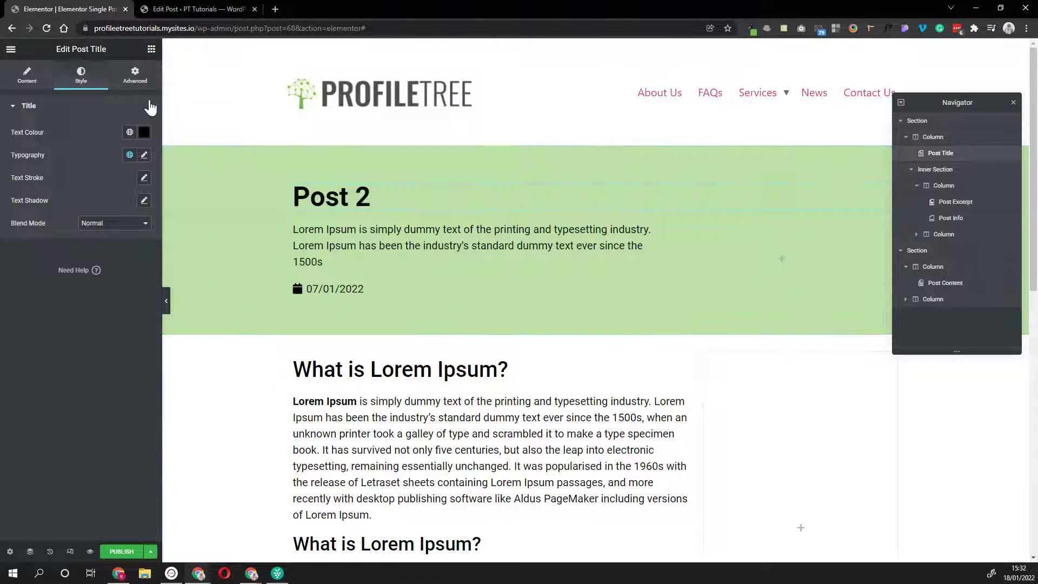
click(27, 73)
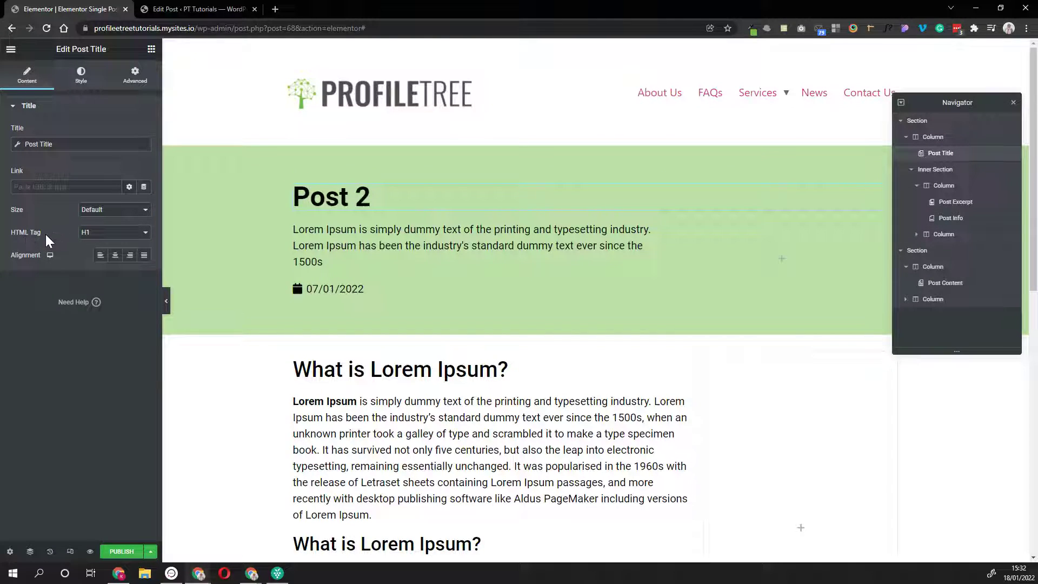
click(142, 233)
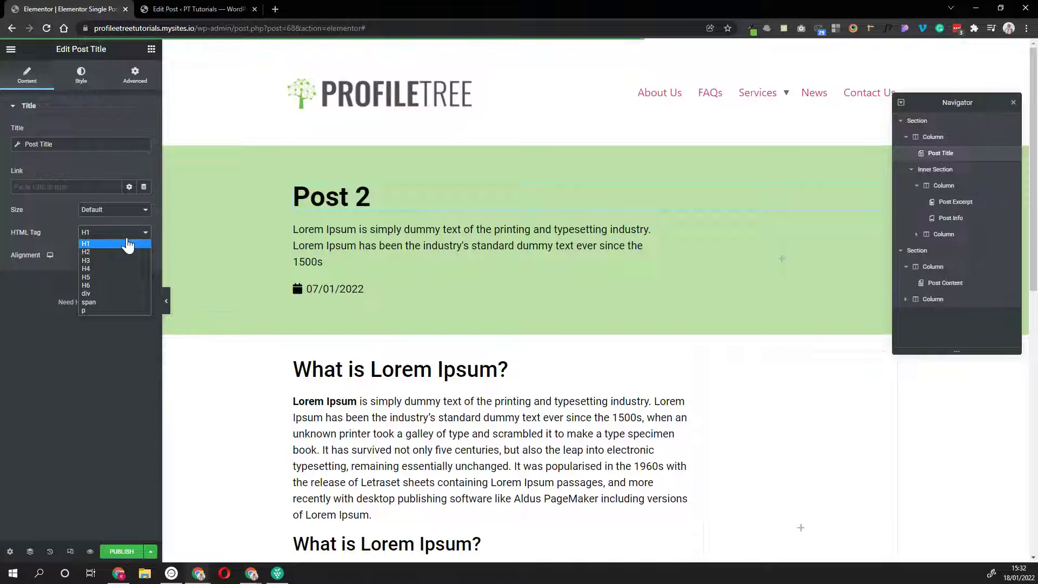
click(55, 215)
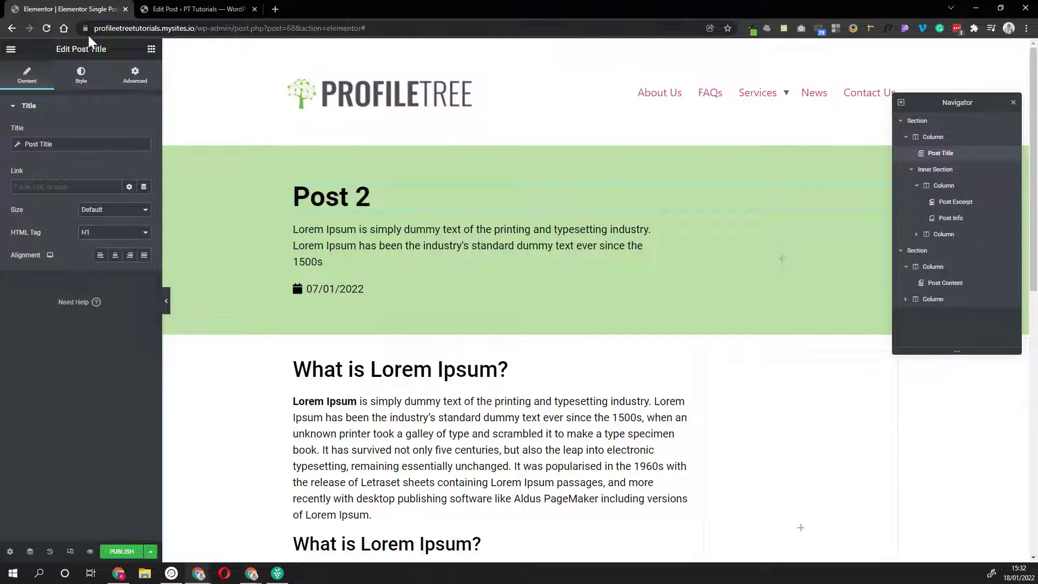
- Try a Heading widget with the H1 tag below the Post Title and delete it
click(10, 49)
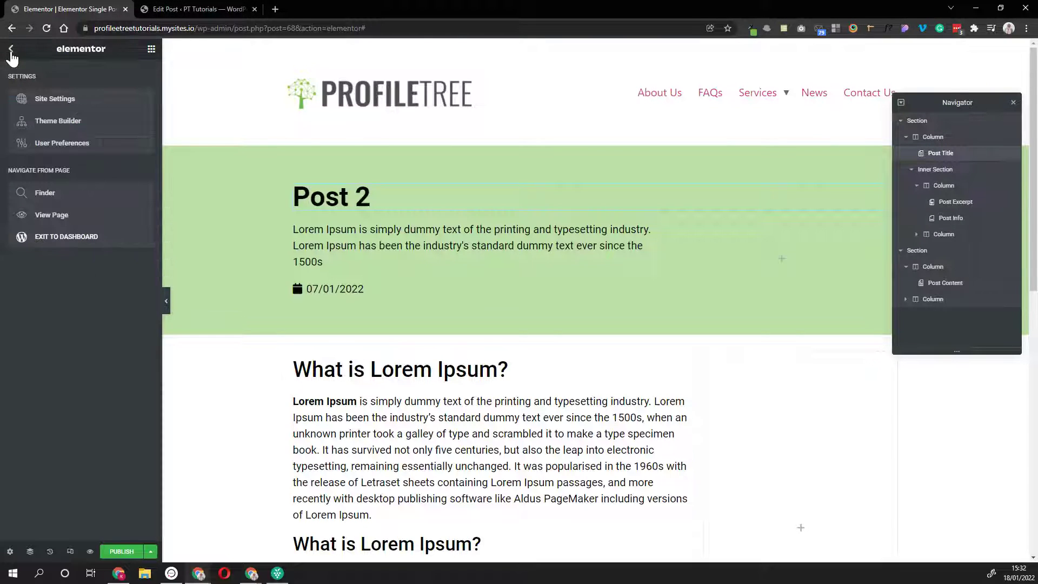
click(11, 50)
drag(126, 465, 370, 208)
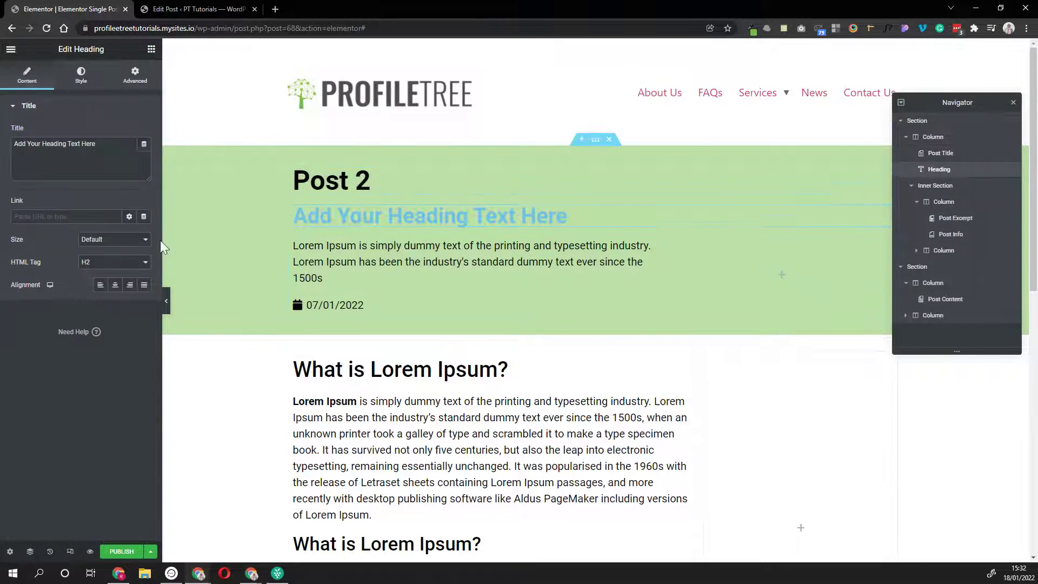
click(115, 265)
click(109, 273)
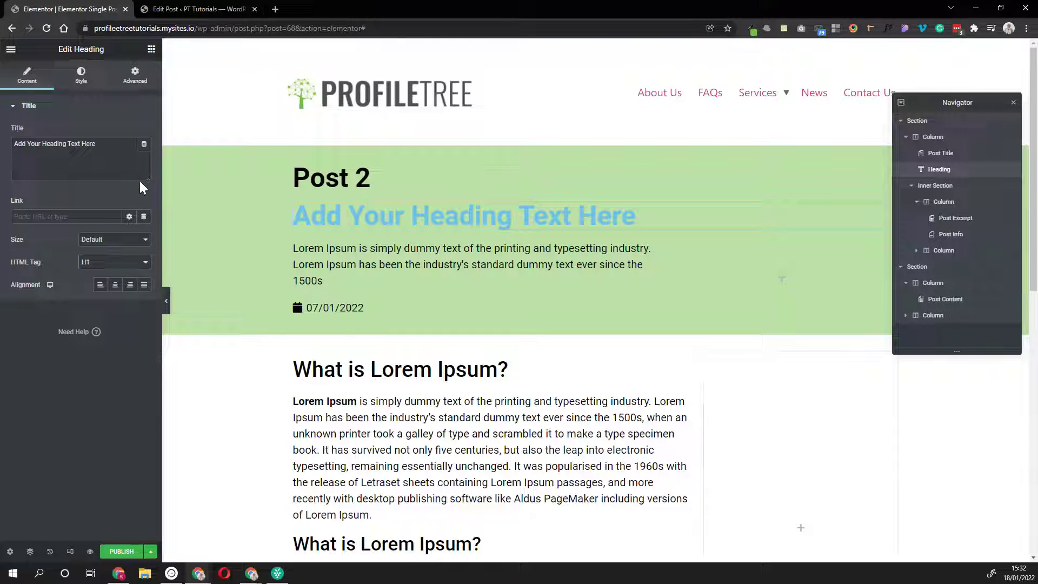
right_click(332, 211)
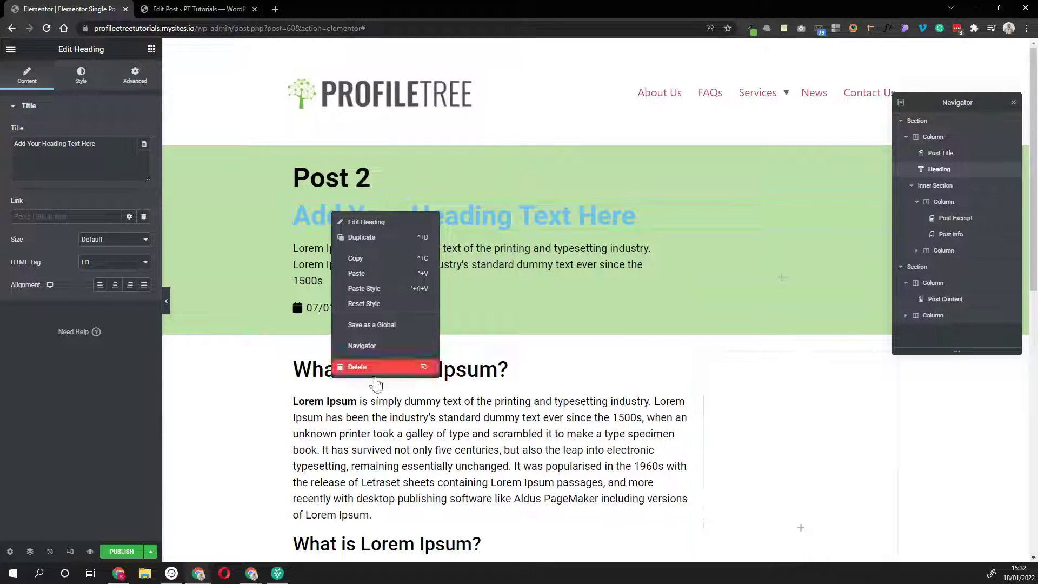
click(367, 369)
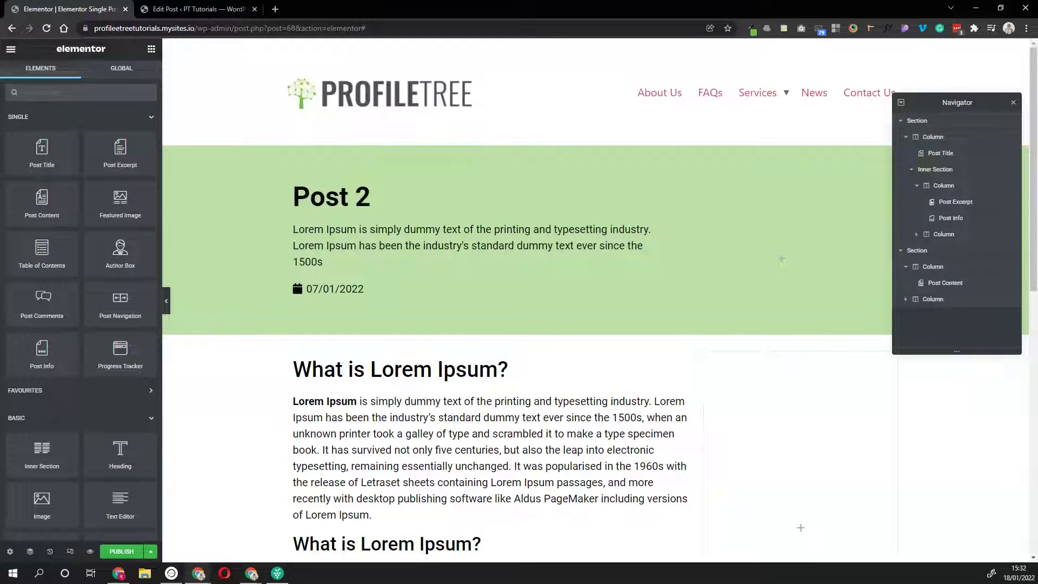
- Add a Heading widget to the empty narrow column beside the Post Content and set its HTML tag to H6
scroll(394, 308, down, 4)
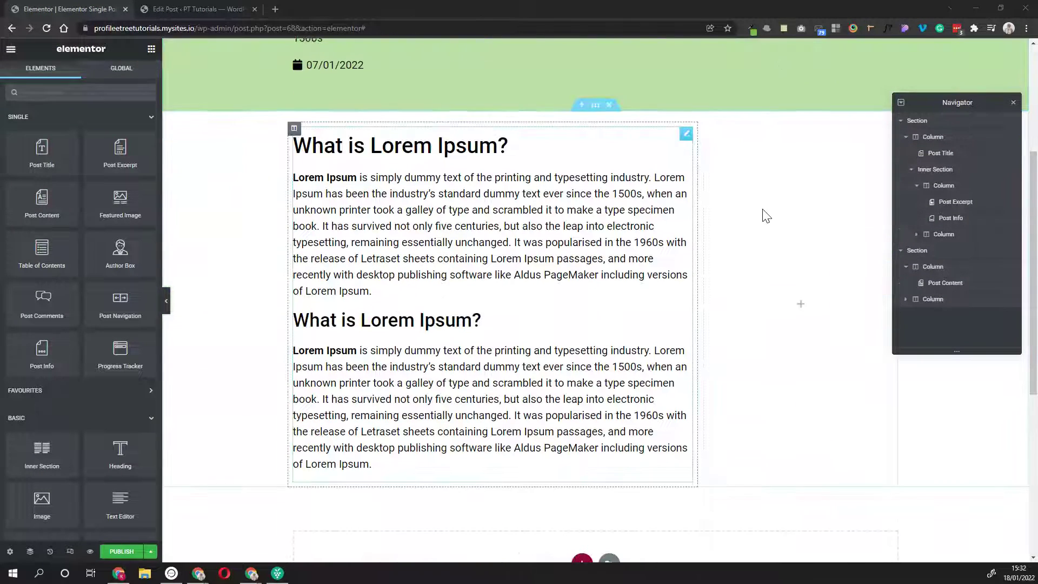
scroll(780, 299, up, 3)
scroll(780, 298, down, 3)
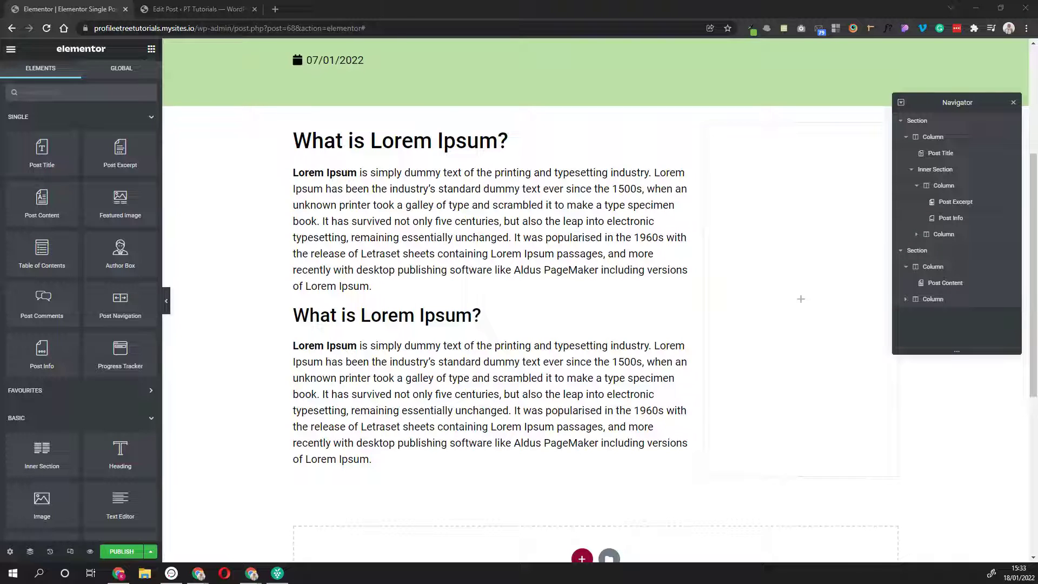
drag(262, 449, 753, 324)
click(105, 262)
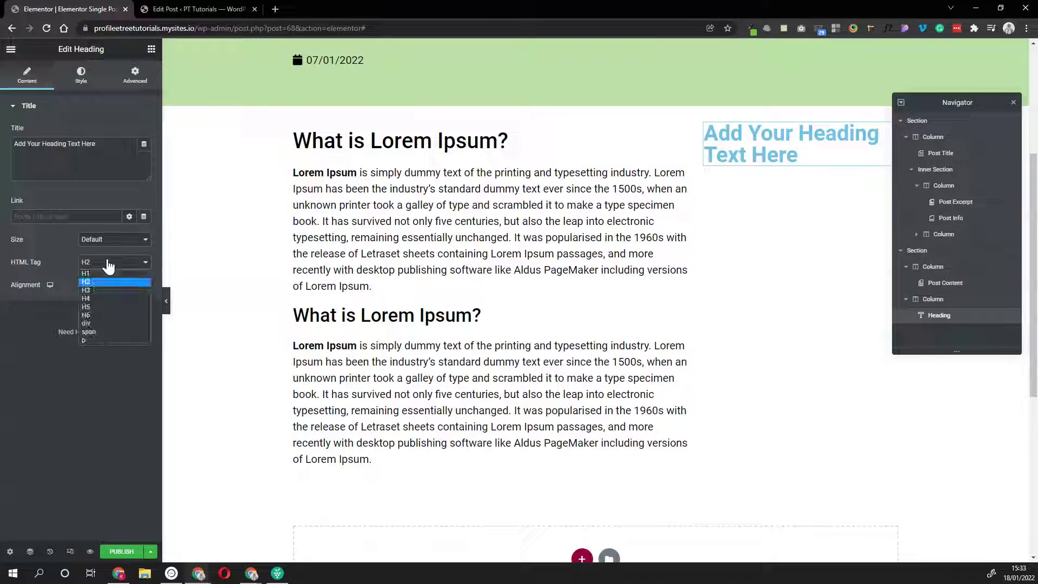
click(90, 312)
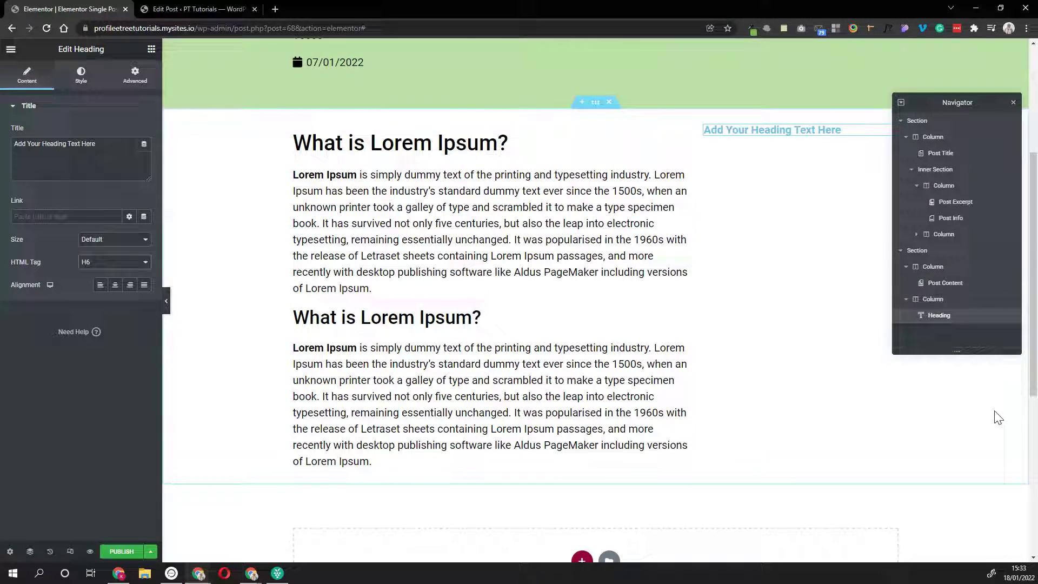
- Set the title of the narrow column's heading to "Share this post"
scroll(997, 416, up, 2)
triple_click(144, 149)
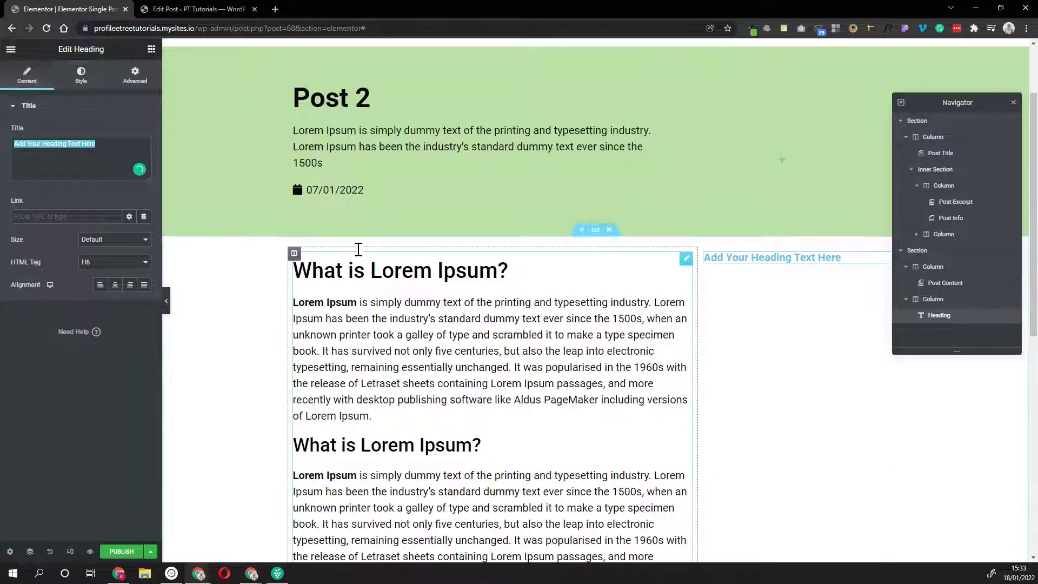
text(Share this post)
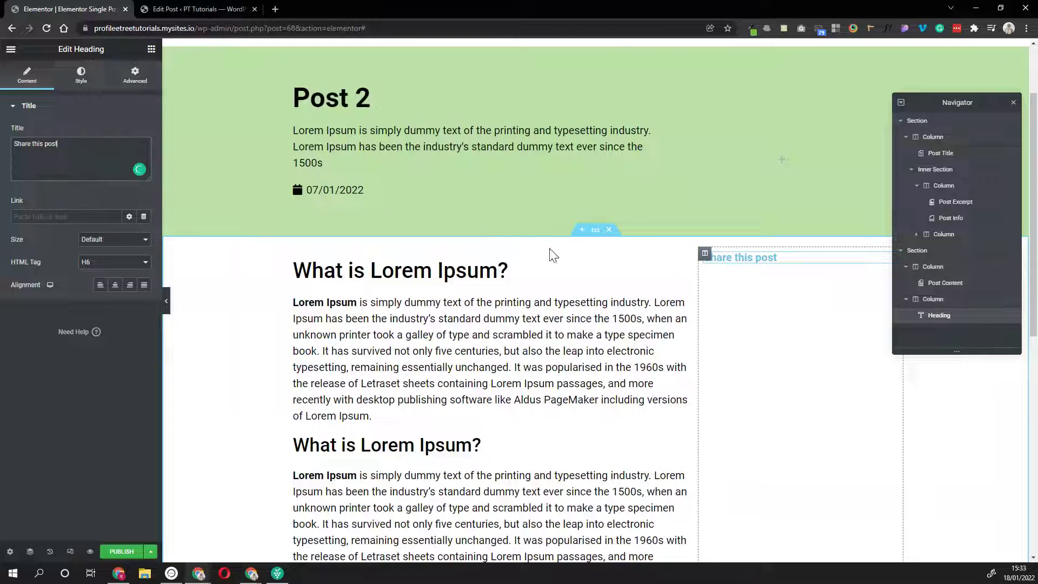
- Set the text colour of the "Share this post" heading to black
click(81, 74)
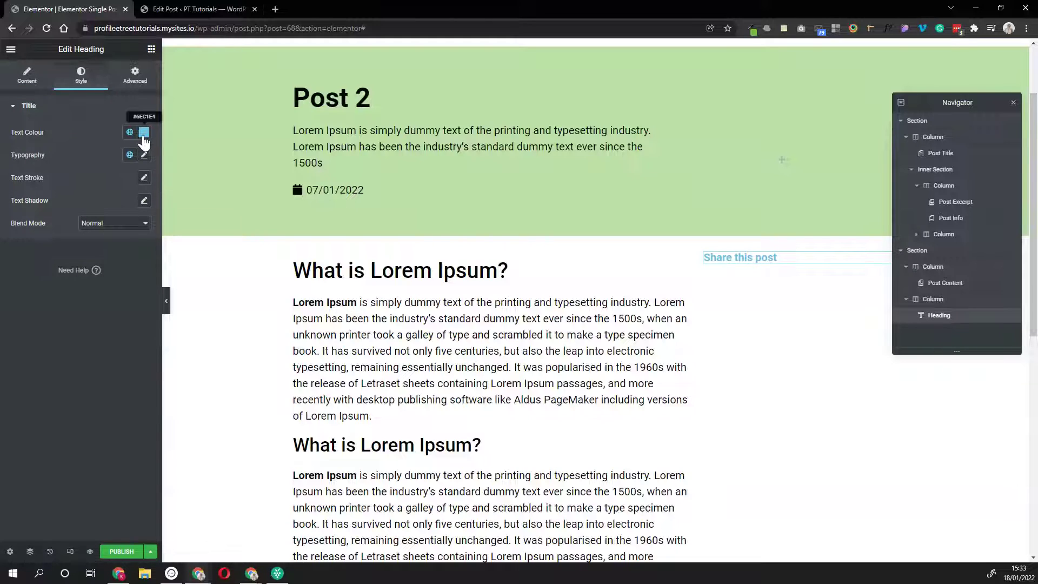
click(144, 132)
drag(65, 232, 6, 302)
click(70, 364)
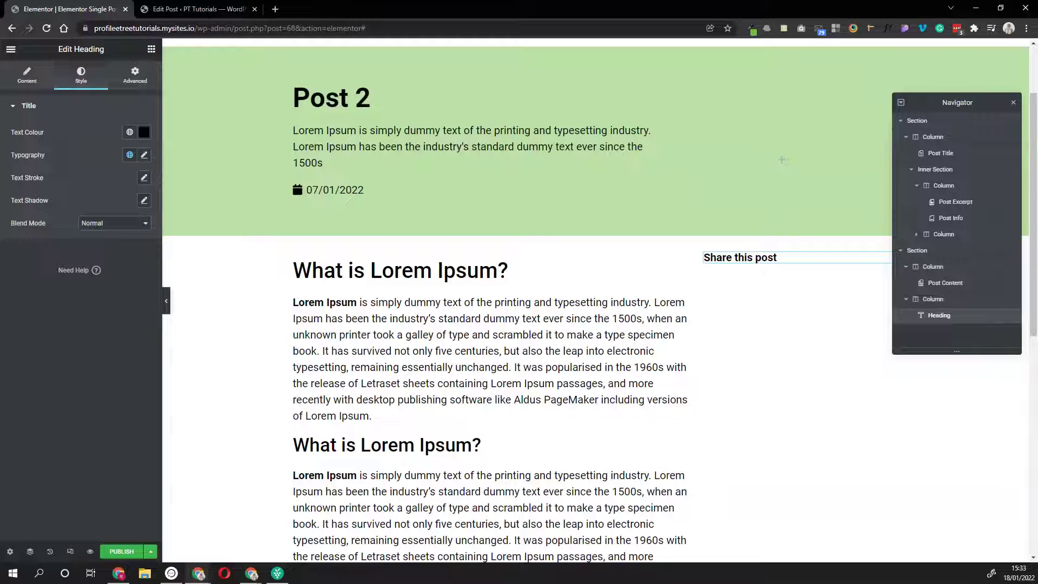
- Add a Share Buttons widget directly below the "Share this post" heading
click(11, 49)
click(11, 49)
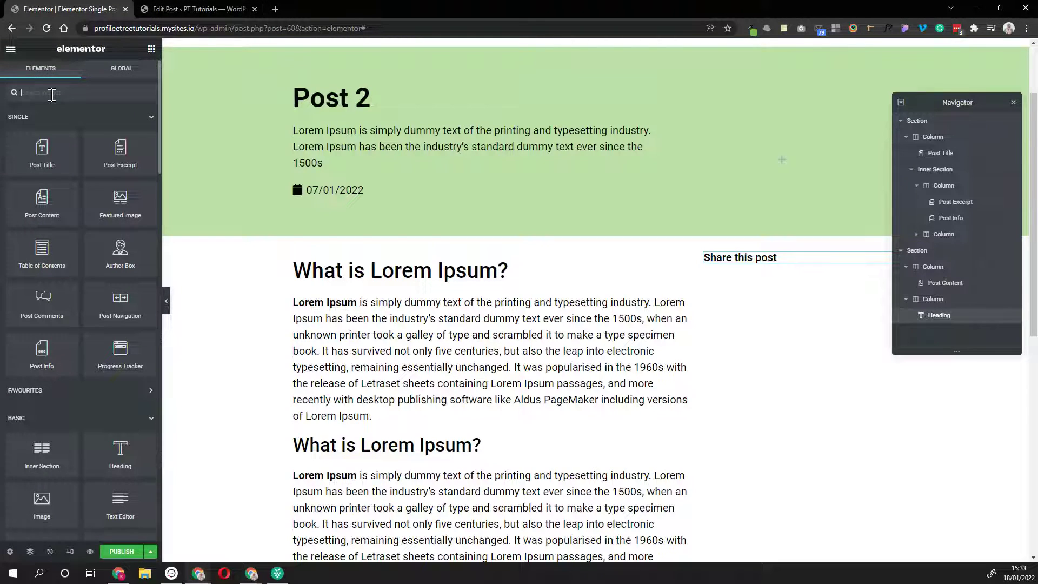
click(80, 95)
text(shar)
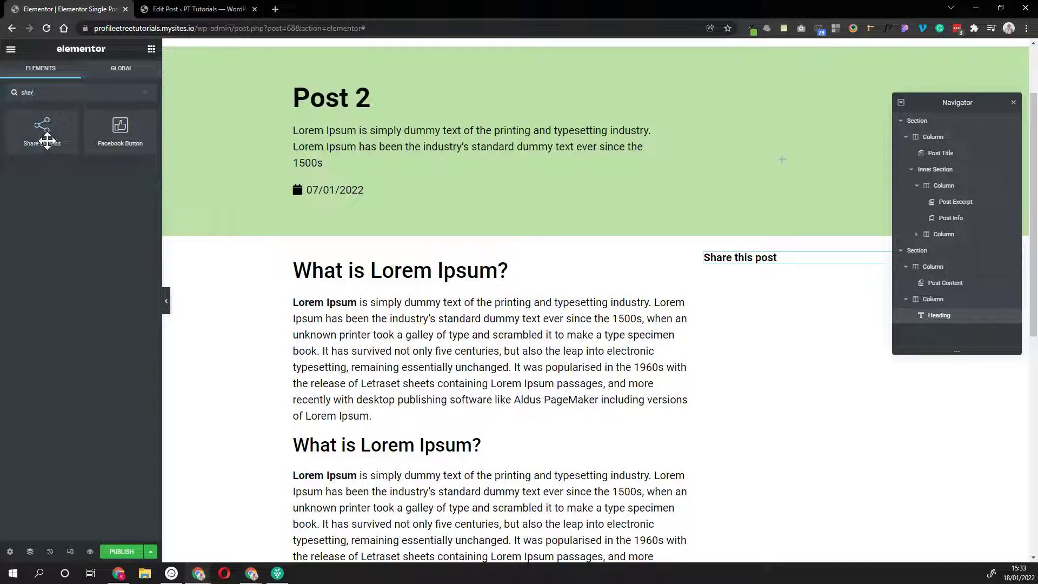
drag(43, 136, 797, 272)
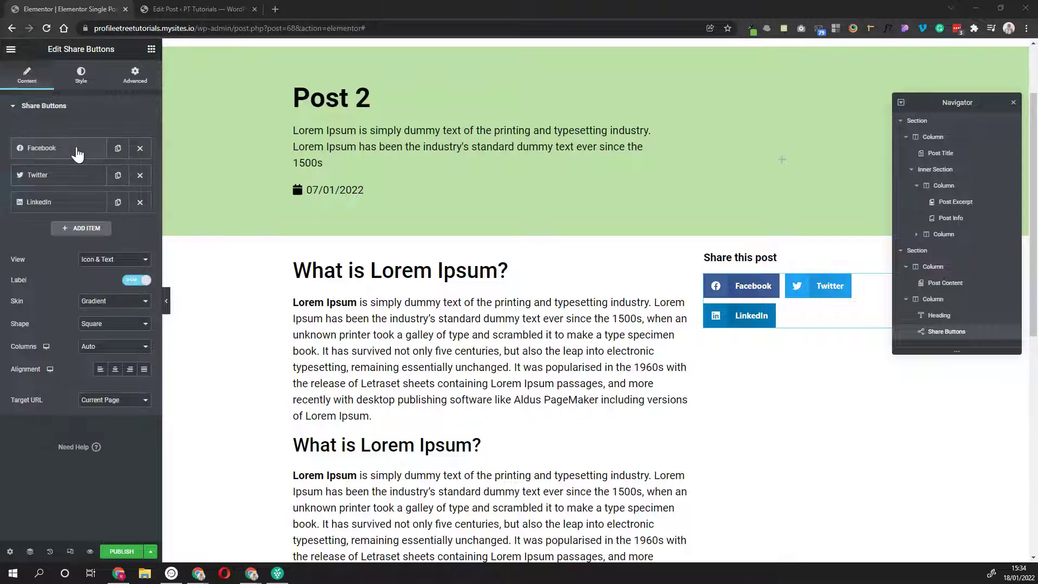
- Add a fourth share button item and set its network to WhatsApp
click(81, 227)
click(105, 256)
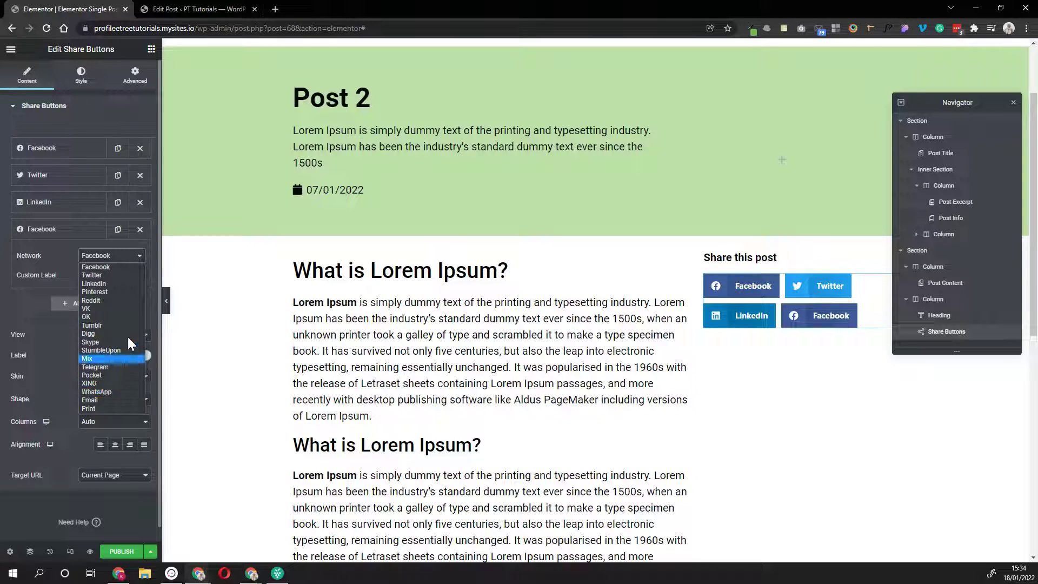
click(227, 331)
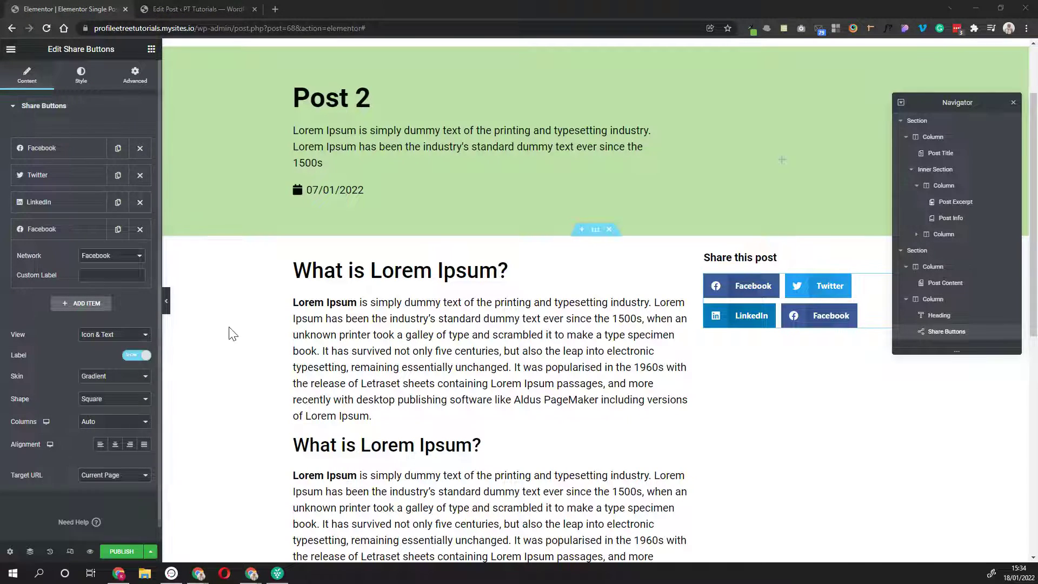
click(111, 256)
click(103, 391)
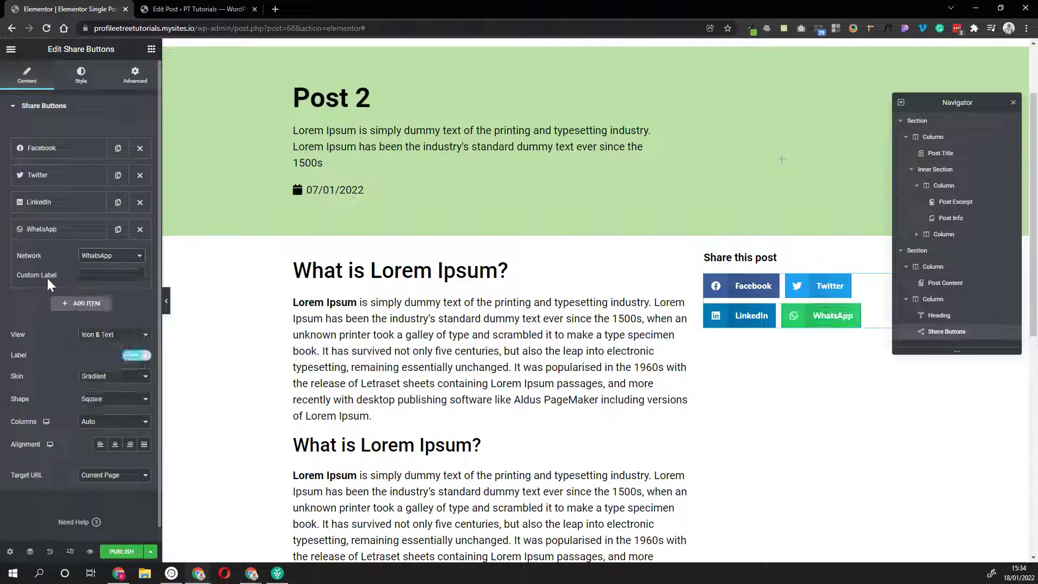
click(81, 229)
- Duplicate the WhatsApp share item and set the copy's network to Email, leaving its custom label empty
click(117, 229)
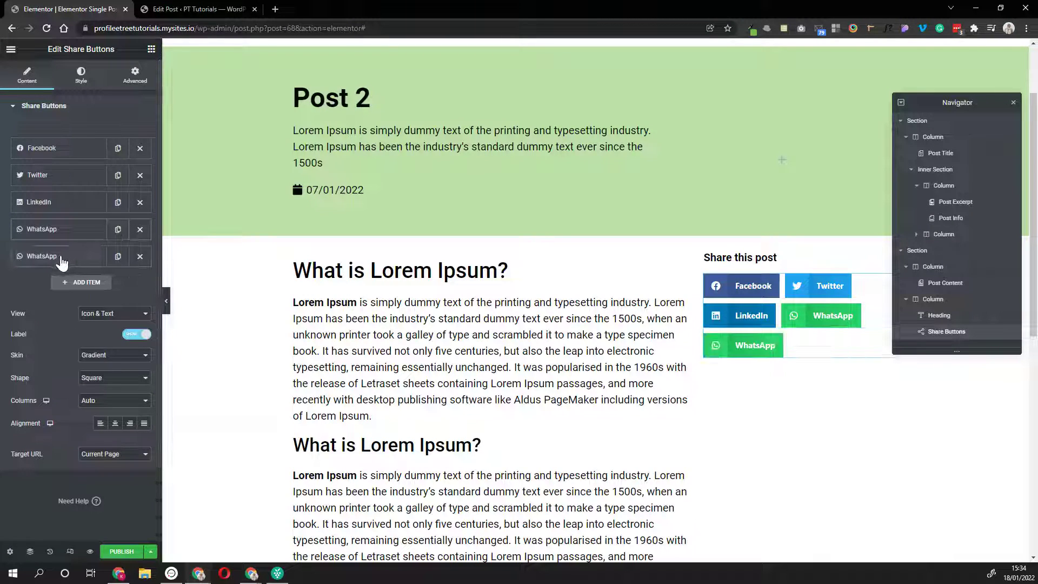
click(63, 256)
click(110, 282)
click(126, 428)
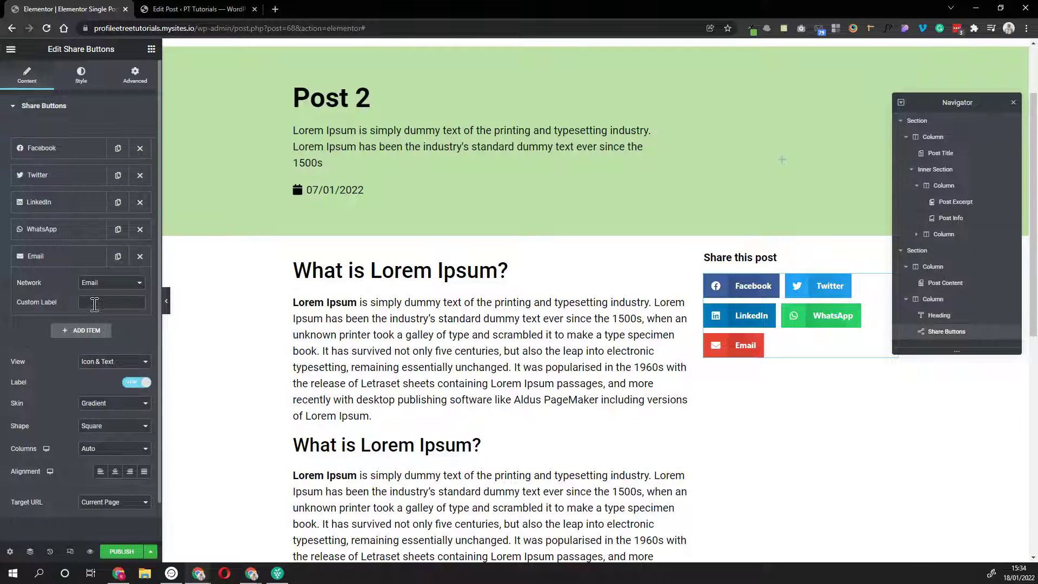
text(mail)
key(BackSpace)
key(BackSpace)
click(52, 257)
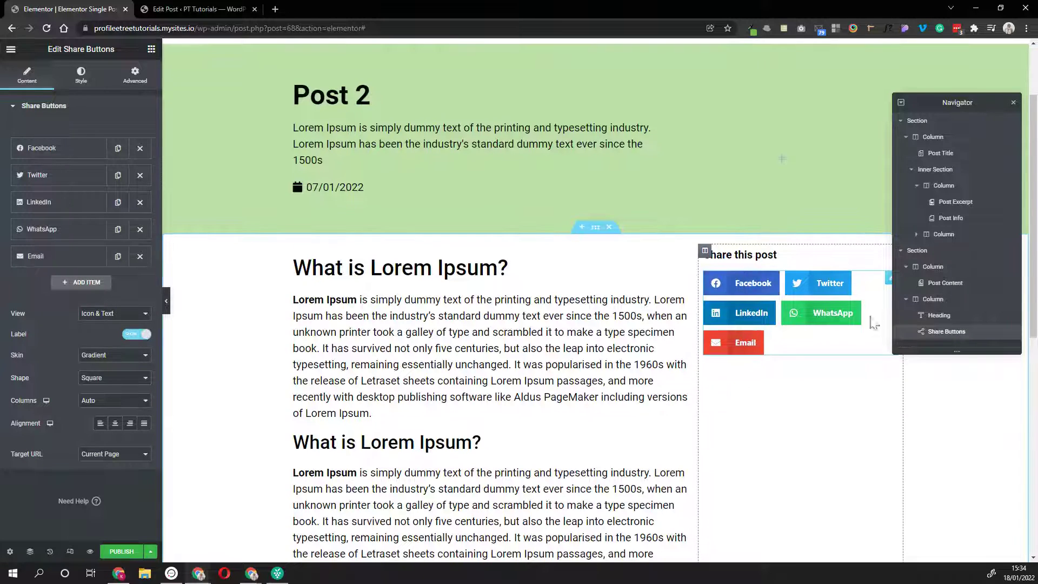
- Compare the Icon and Text views of the share buttons and set the view to Icon
click(114, 313)
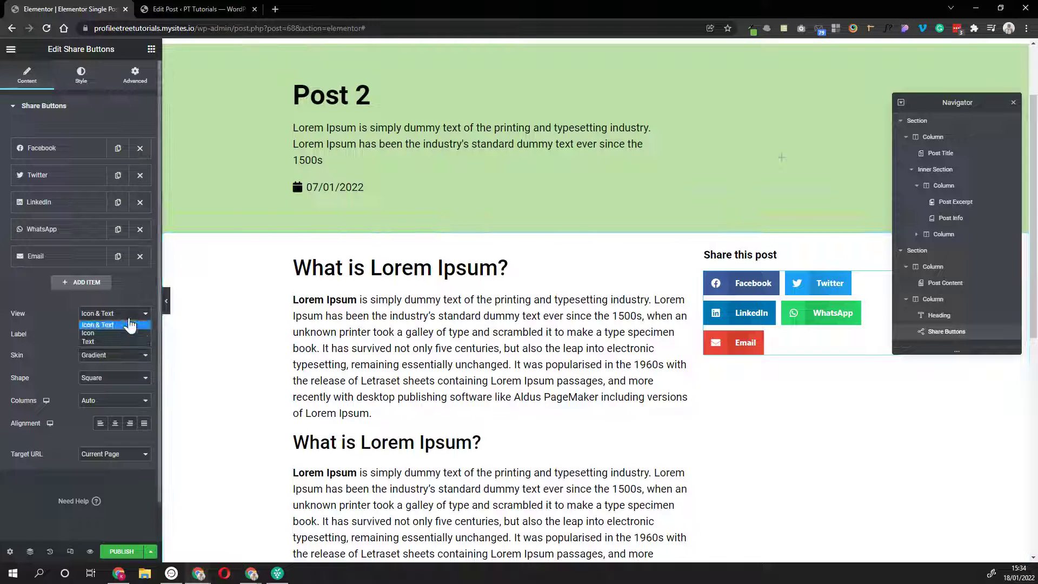
click(106, 335)
click(103, 316)
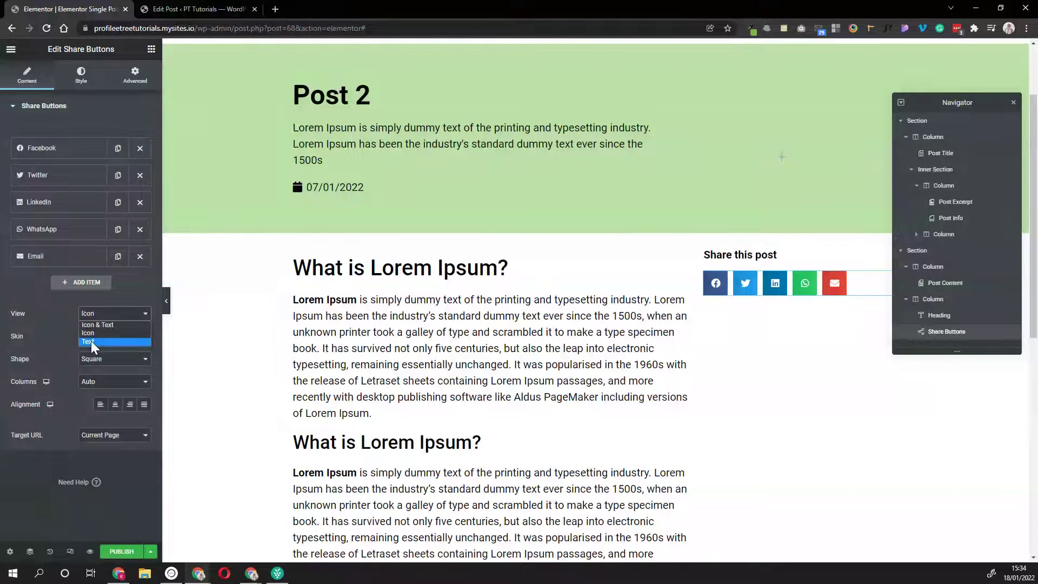
click(90, 341)
click(108, 316)
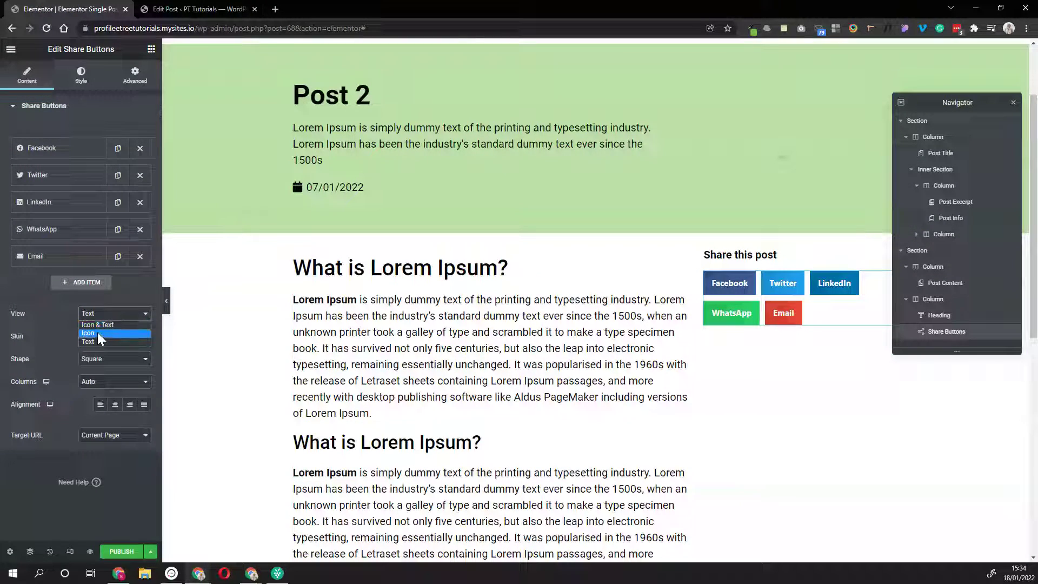
click(97, 332)
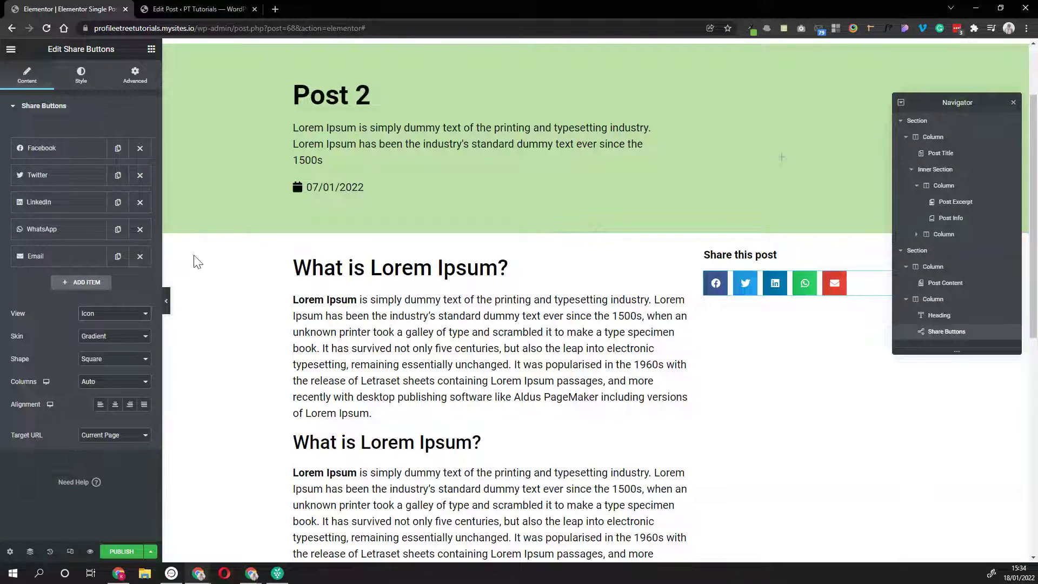
- Copy the "Share this post" heading below the share buttons and set the copy's title to "Recent News"
right_click(755, 254)
click(754, 284)
right_click(754, 284)
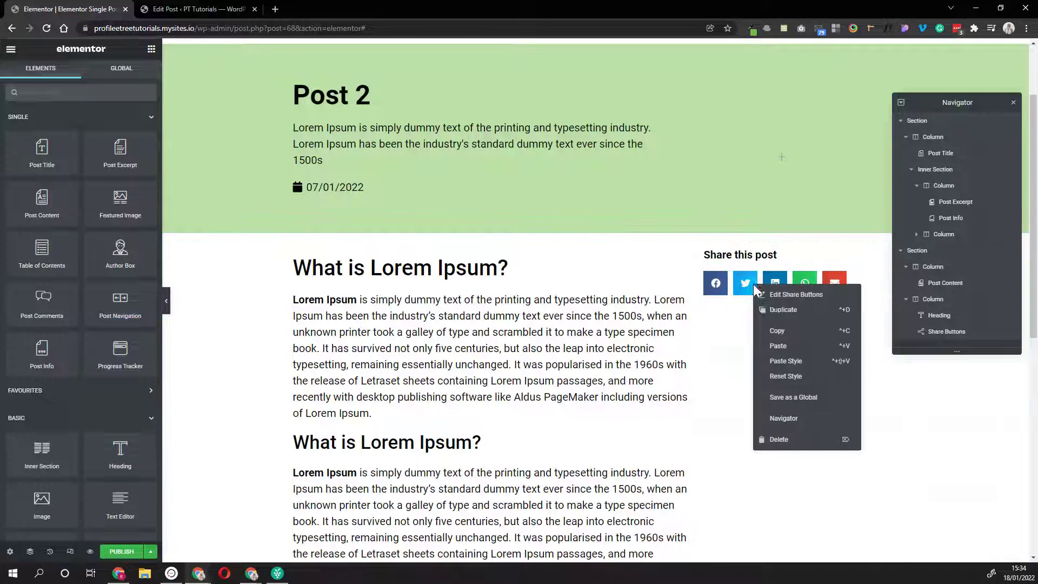
click(767, 346)
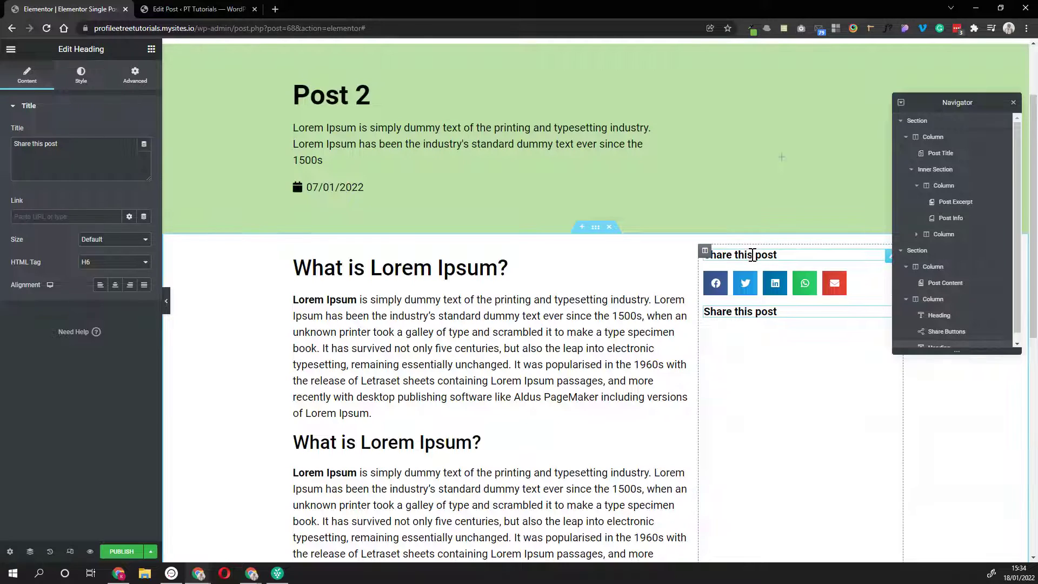
triple_click(79, 157)
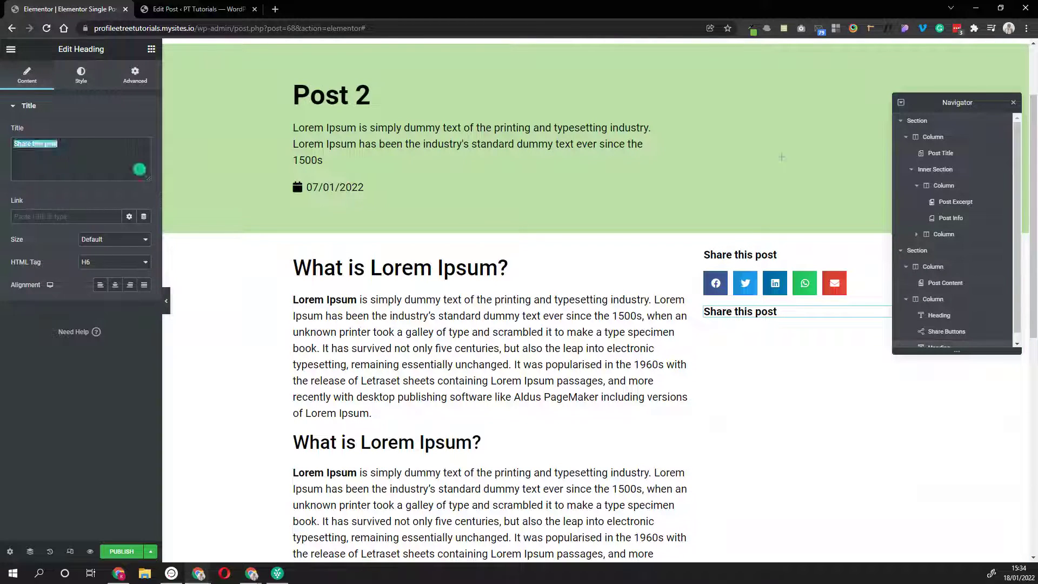
text(Re)
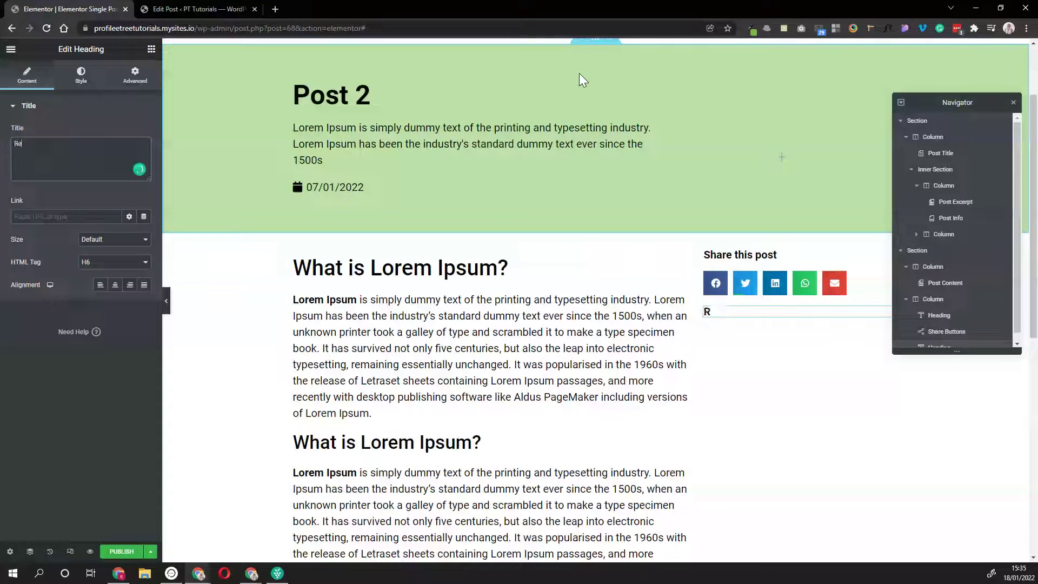
text(cent News)
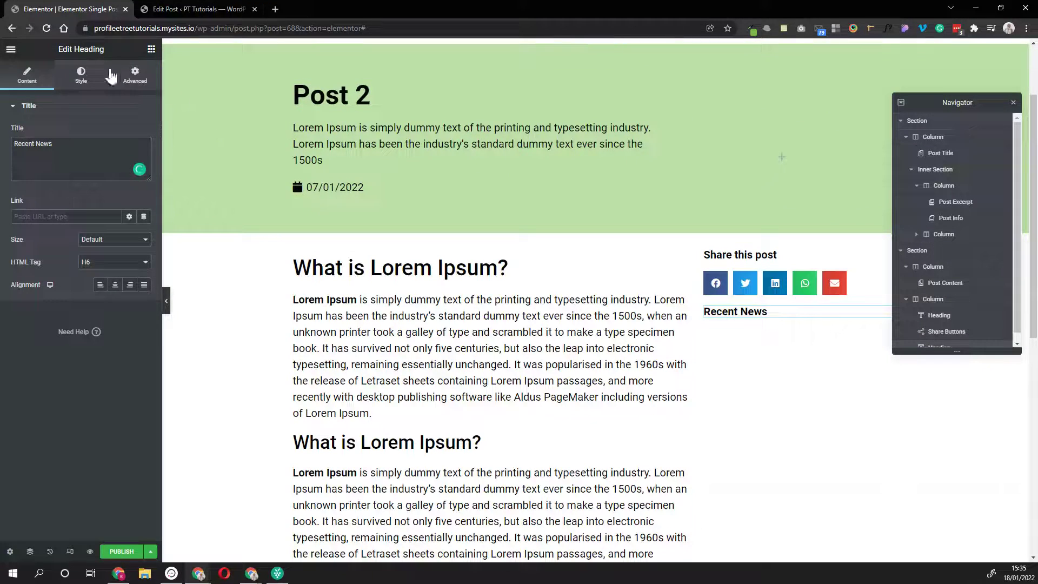
- Add a Posts widget below the "Recent News" heading in the sidebar column
click(11, 49)
click(11, 48)
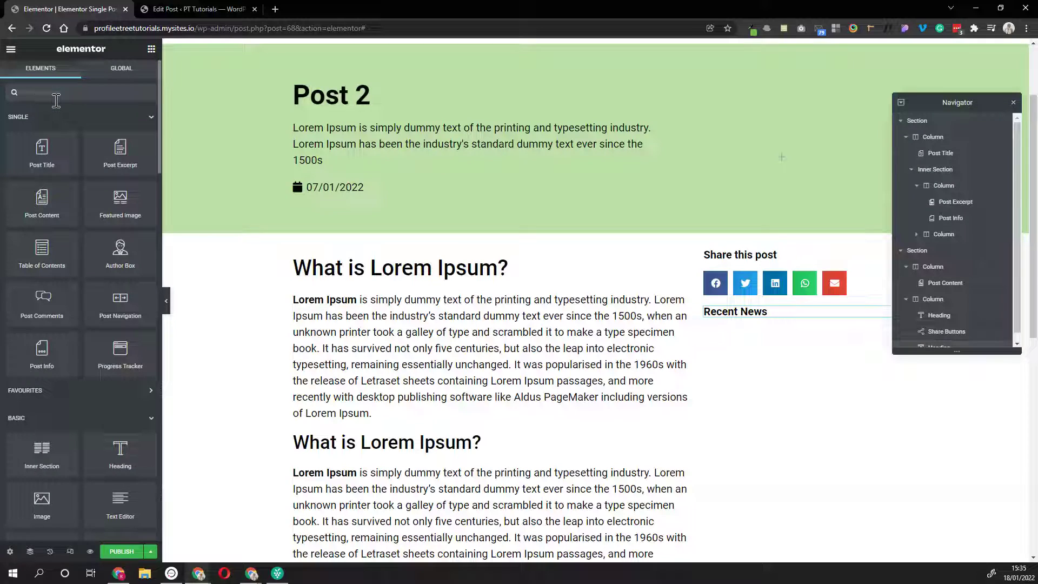
text(pos)
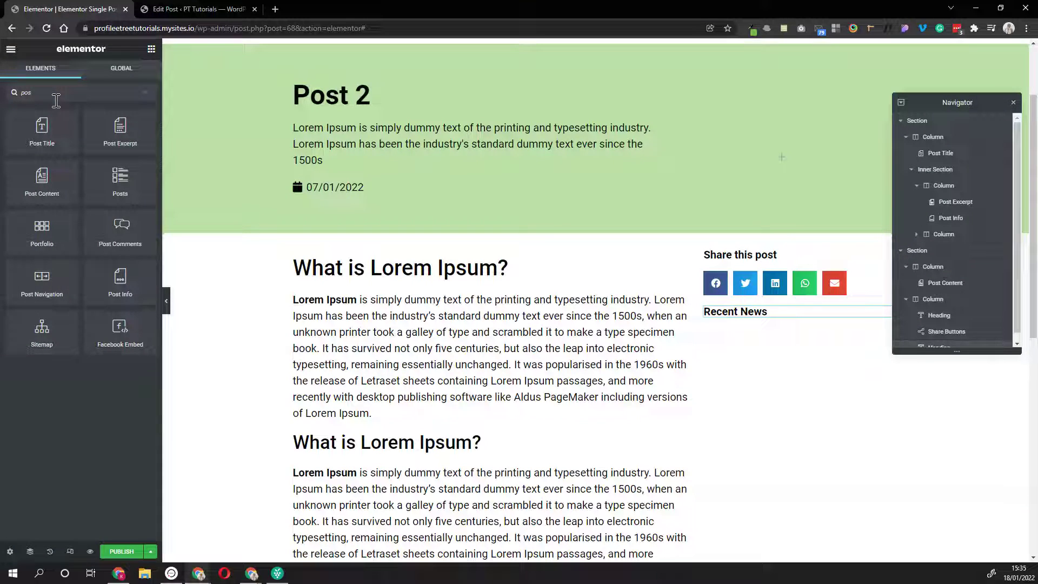
drag(130, 175, 807, 320)
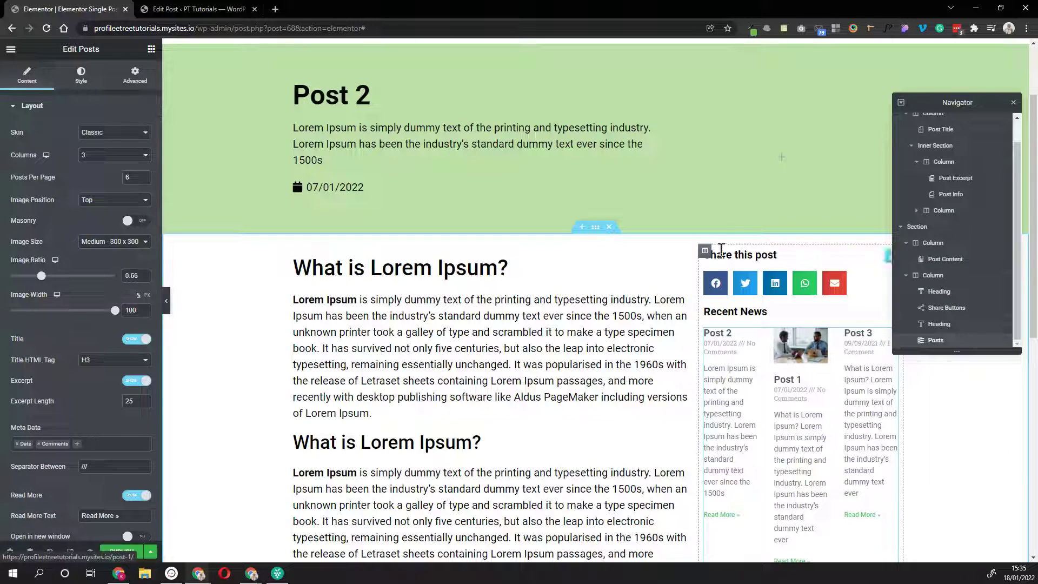
- Set the Posts widget in the sidebar to 1 column and check the resulting layout
scroll(732, 248, down, 3)
scroll(732, 248, up, 2)
click(112, 156)
click(104, 166)
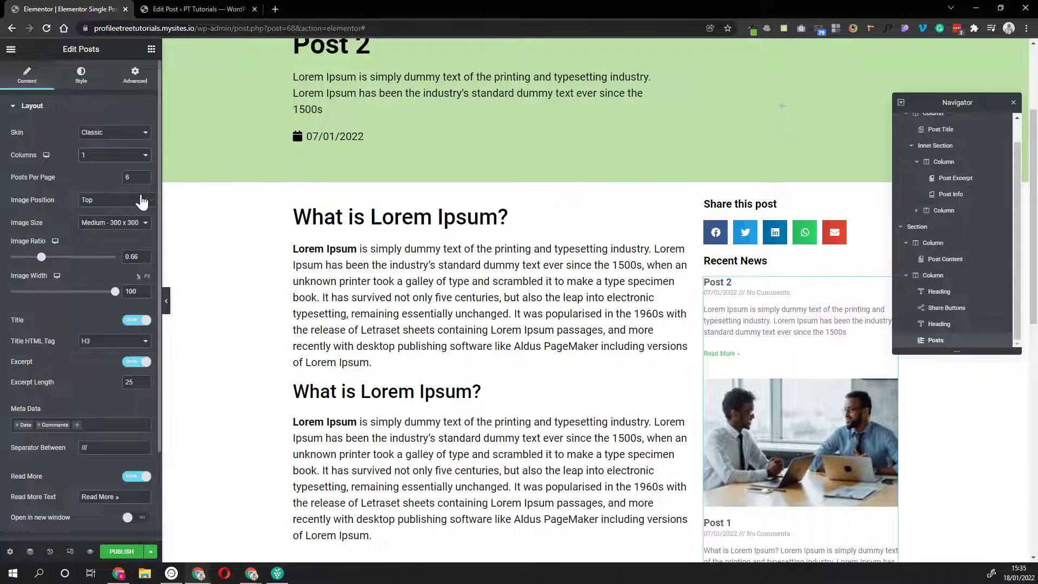
scroll(597, 327, down, 3)
scroll(703, 389, down, 1)
scroll(703, 389, up, 4)
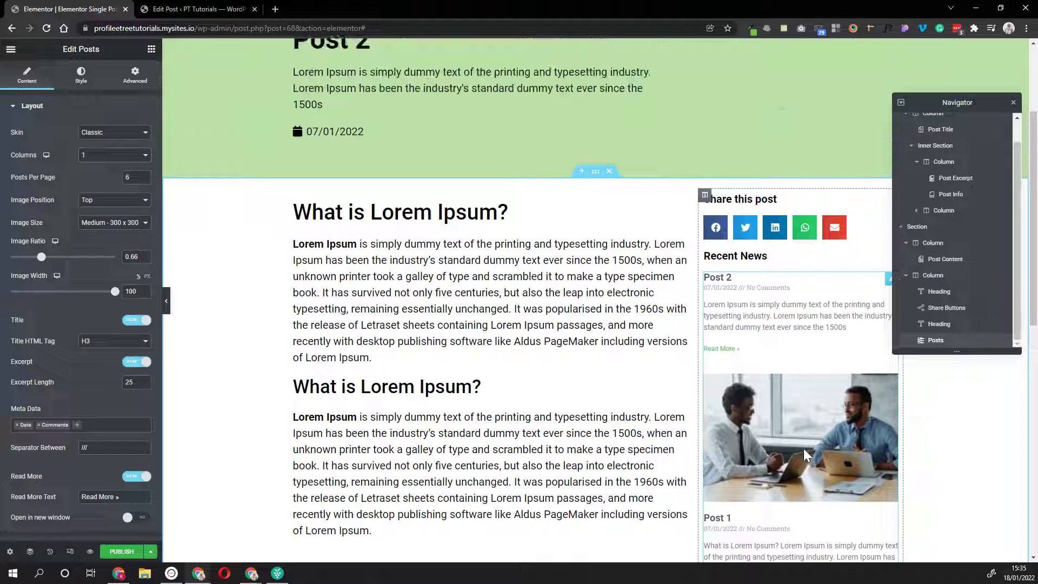
- Limit the Posts widget to 3 posts per page
double_click(132, 177)
text(3)
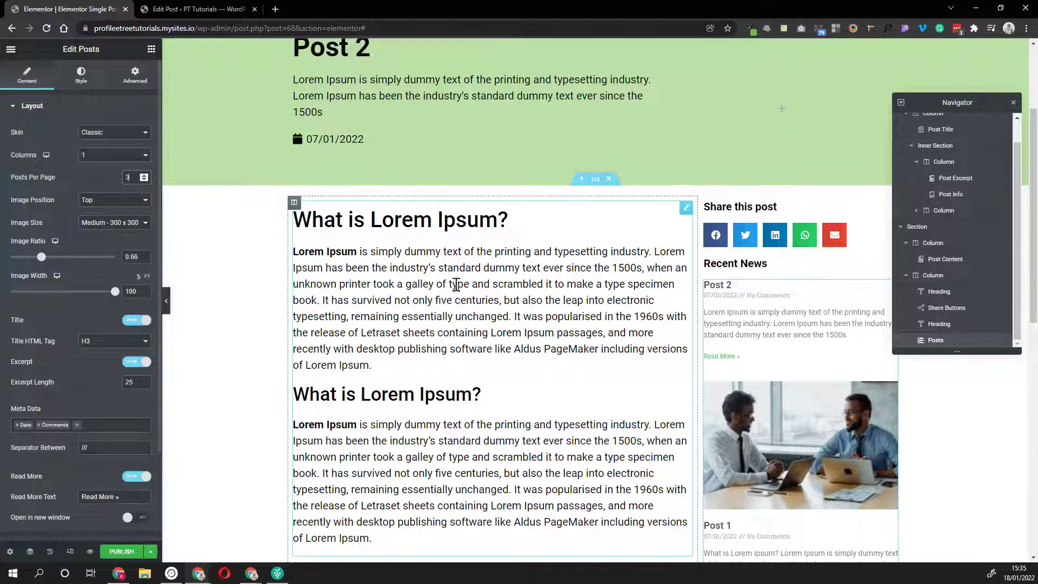
scroll(477, 403, down, 4)
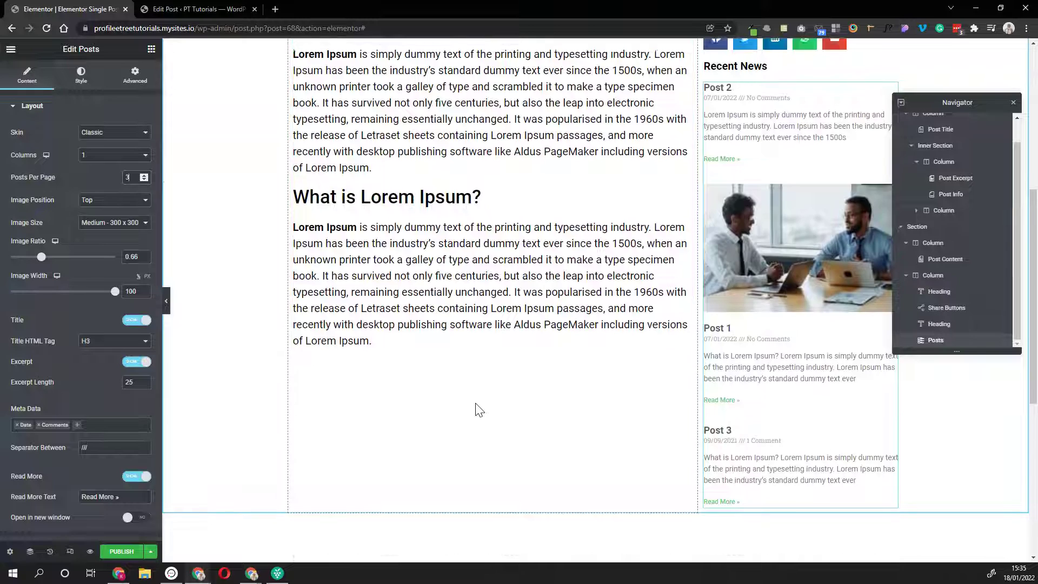
scroll(477, 405, up, 3)
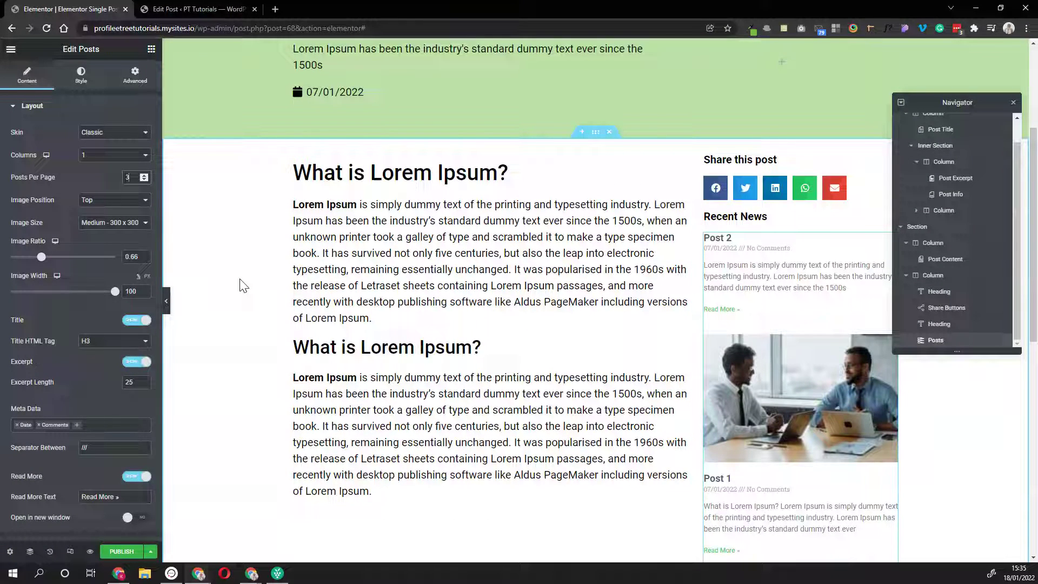
- Set the Posts widget's image position to None and its excerpt length to 10
click(129, 201)
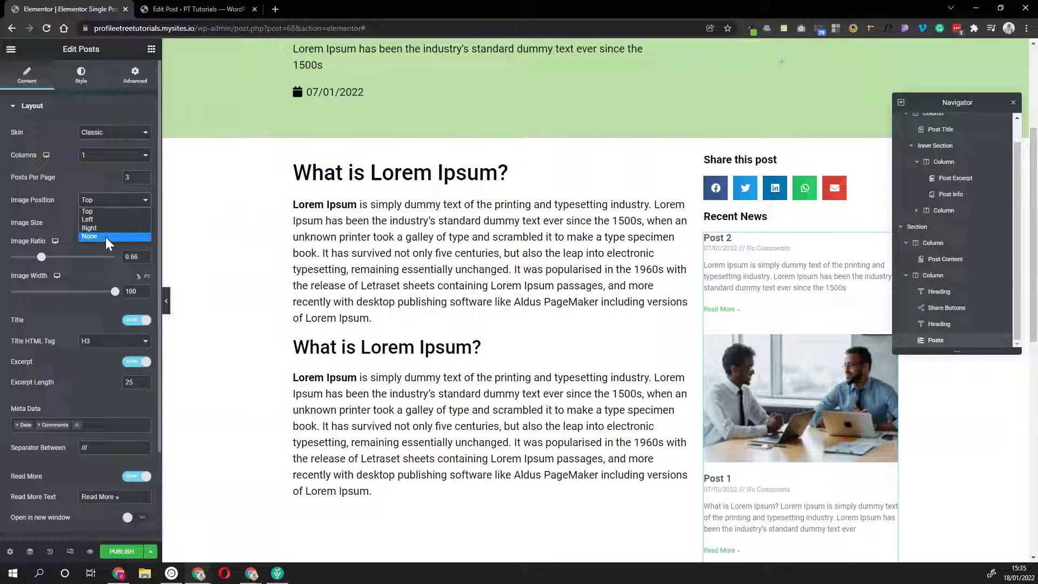
click(106, 237)
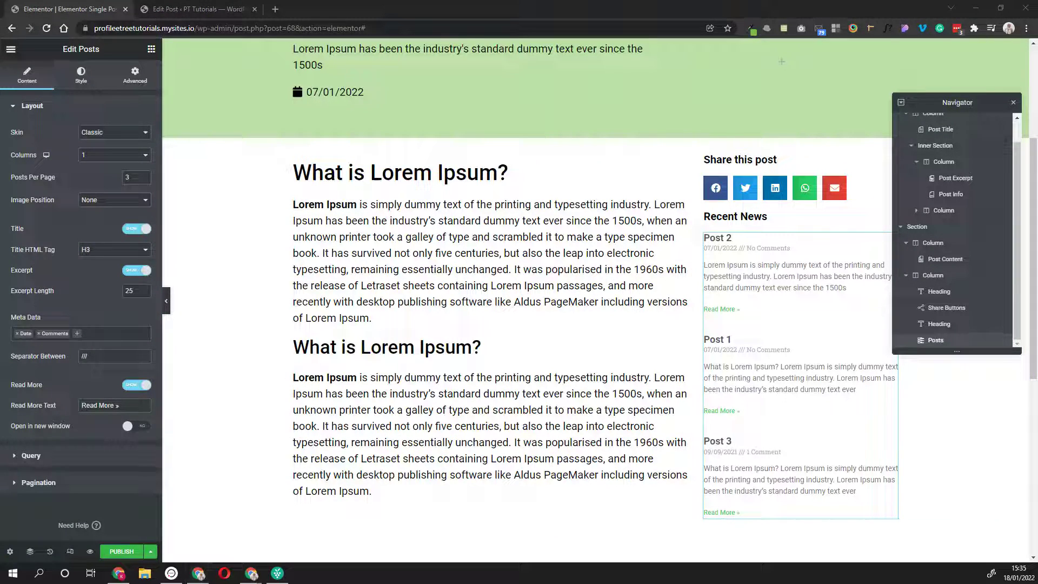
double_click(136, 291)
text(10)
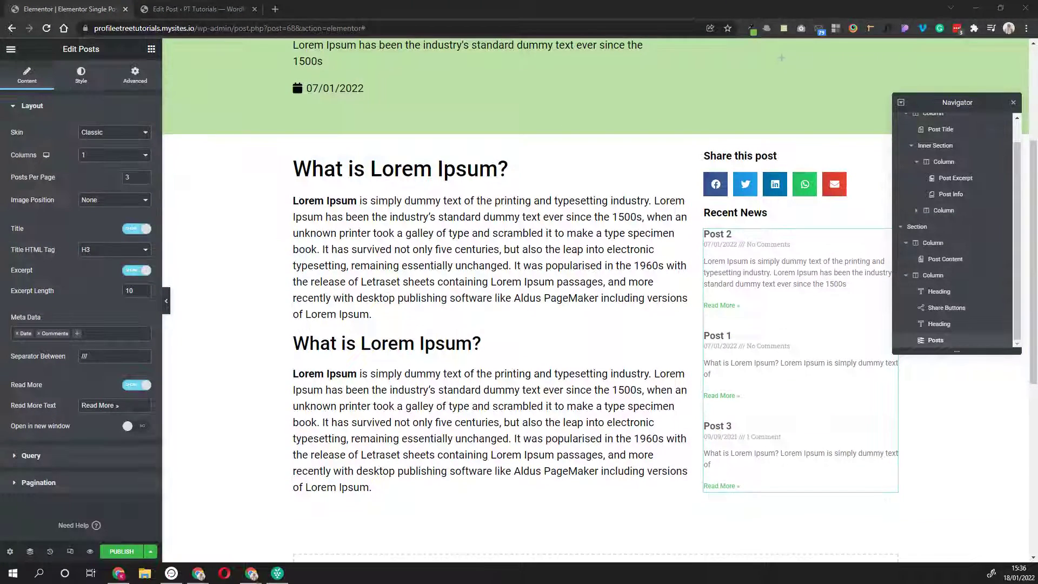
- Remove the Comments and Date meta data from the Posts widget and set the excerpt length to 20
click(93, 336)
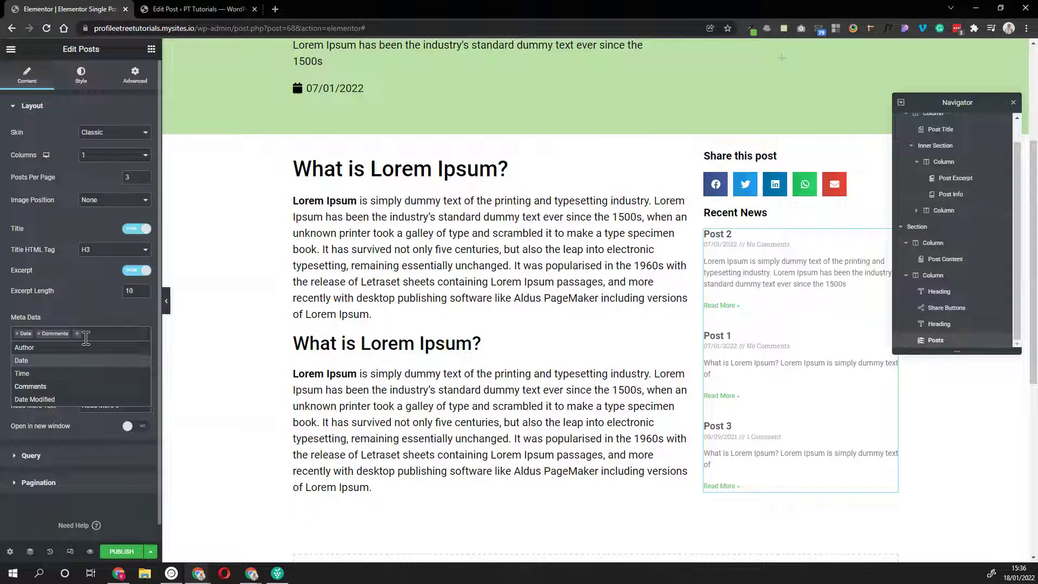
click(38, 329)
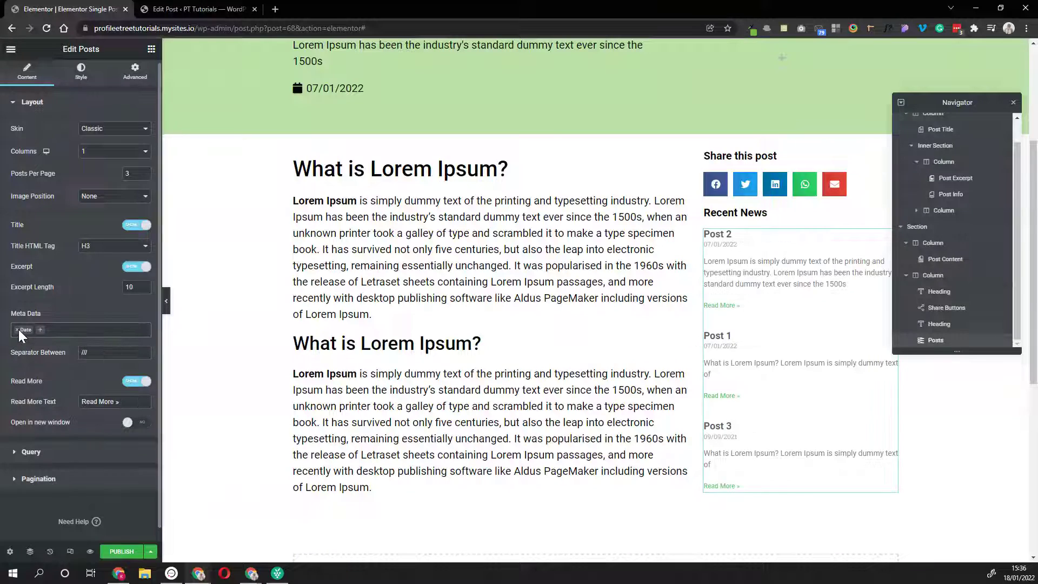
click(17, 330)
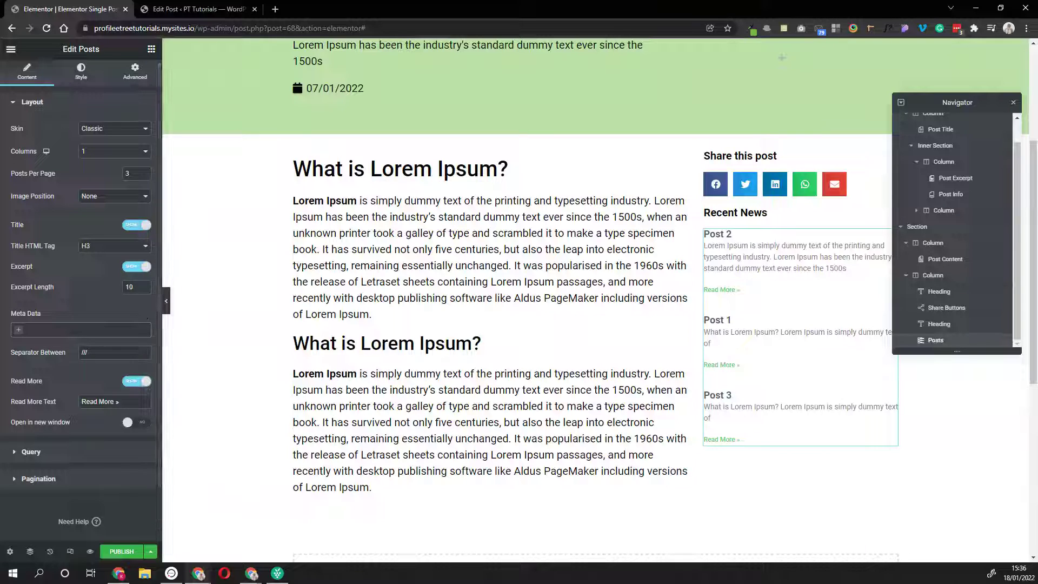
text(20)
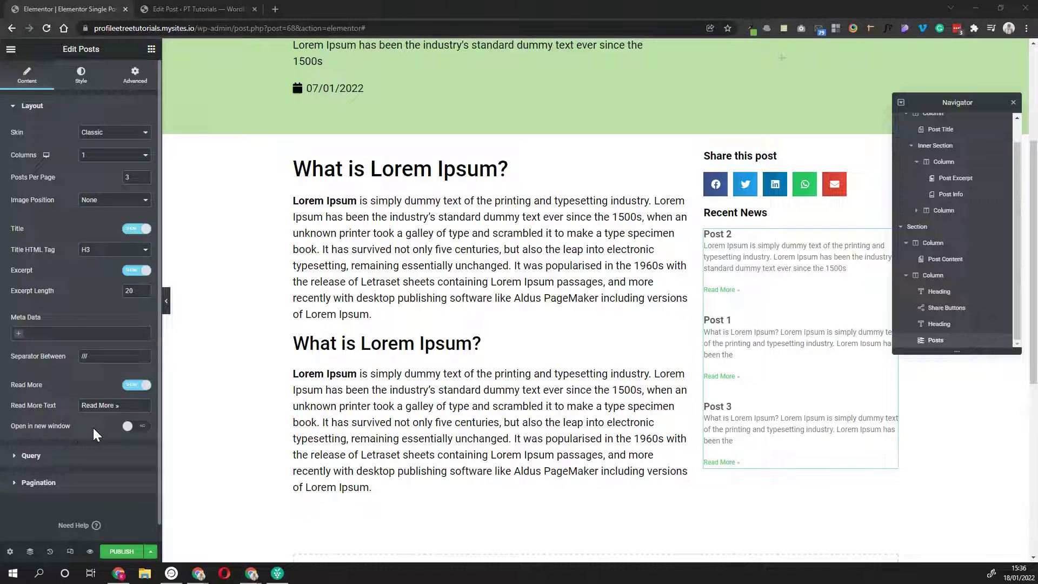
- Try the Posts widget's option to open links in a new window and turn it off again
click(133, 426)
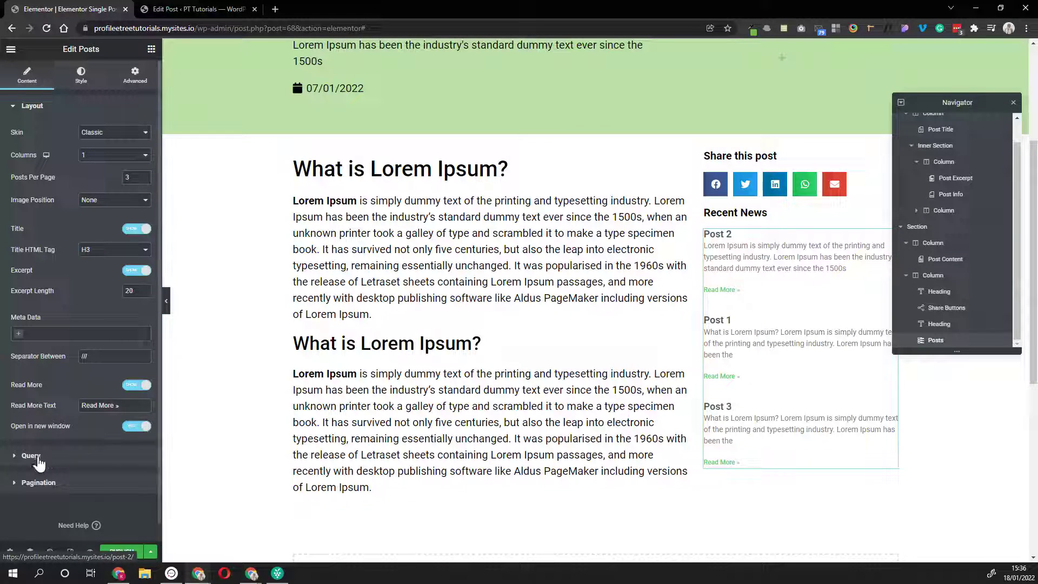
click(136, 426)
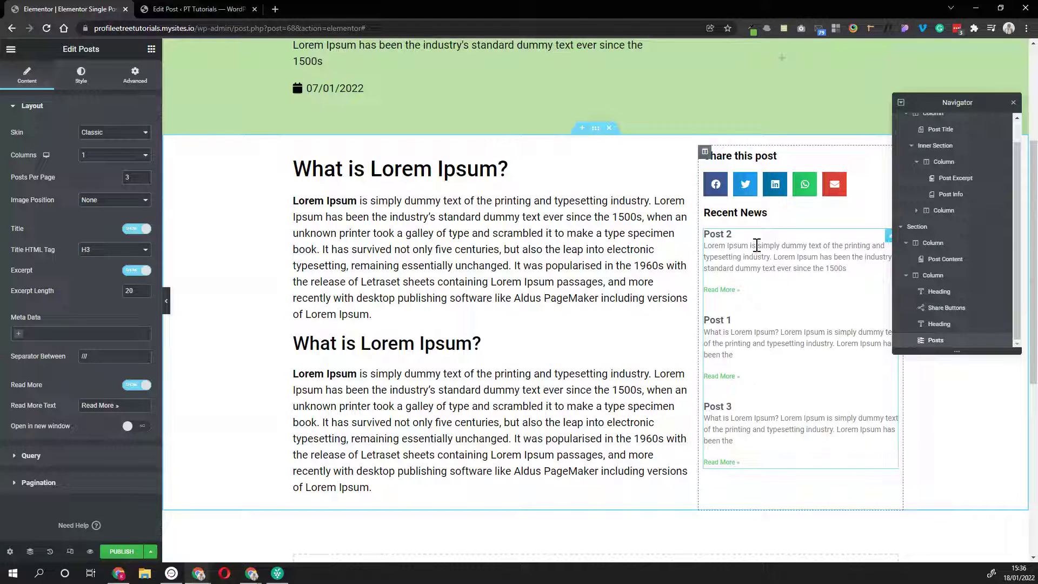
- Exclude the current post from the Posts widget's query
scroll(750, 427, up, 2)
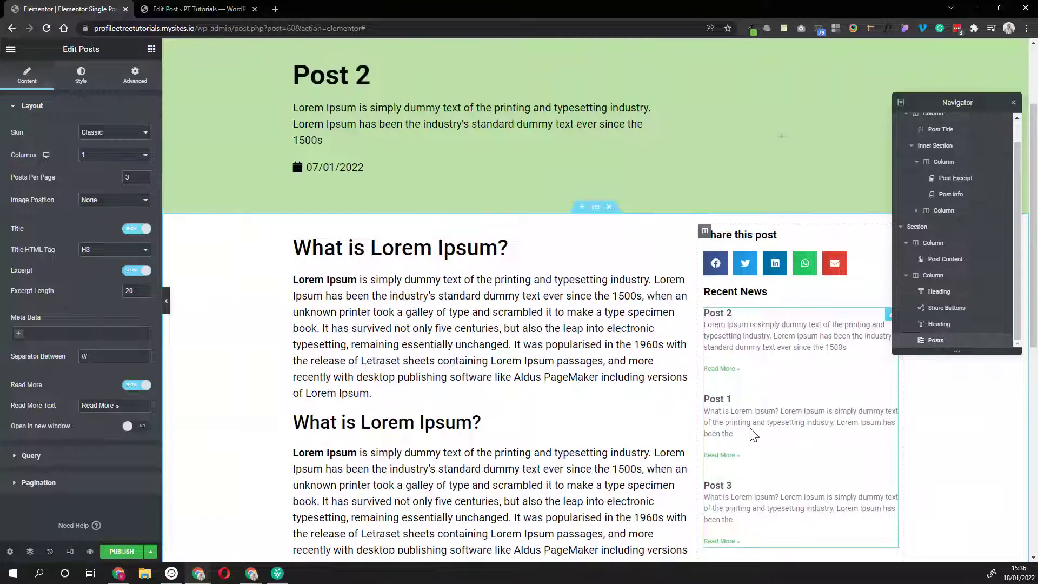
scroll(591, 364, up, 3)
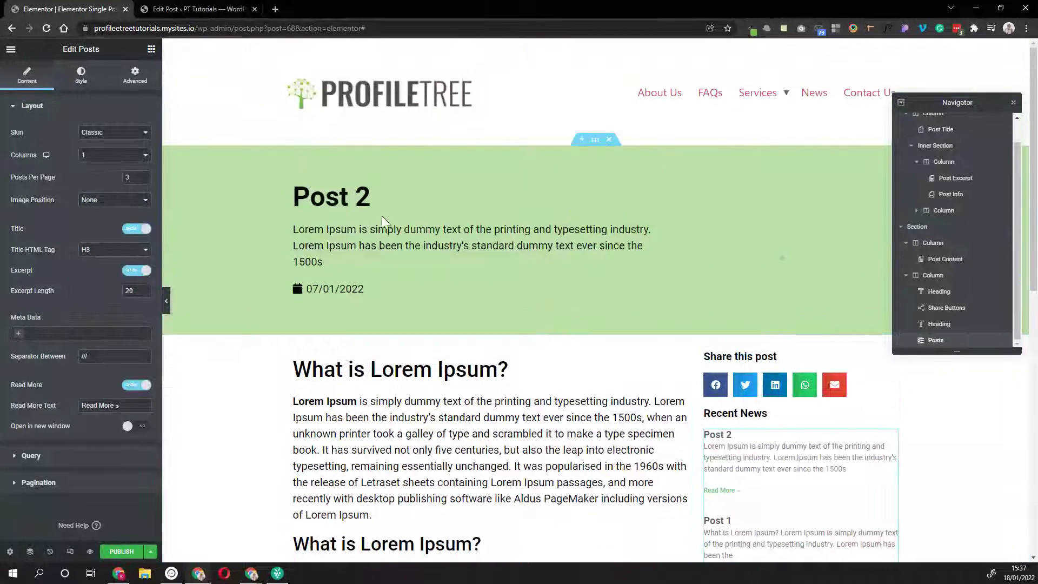
scroll(607, 366, down, 5)
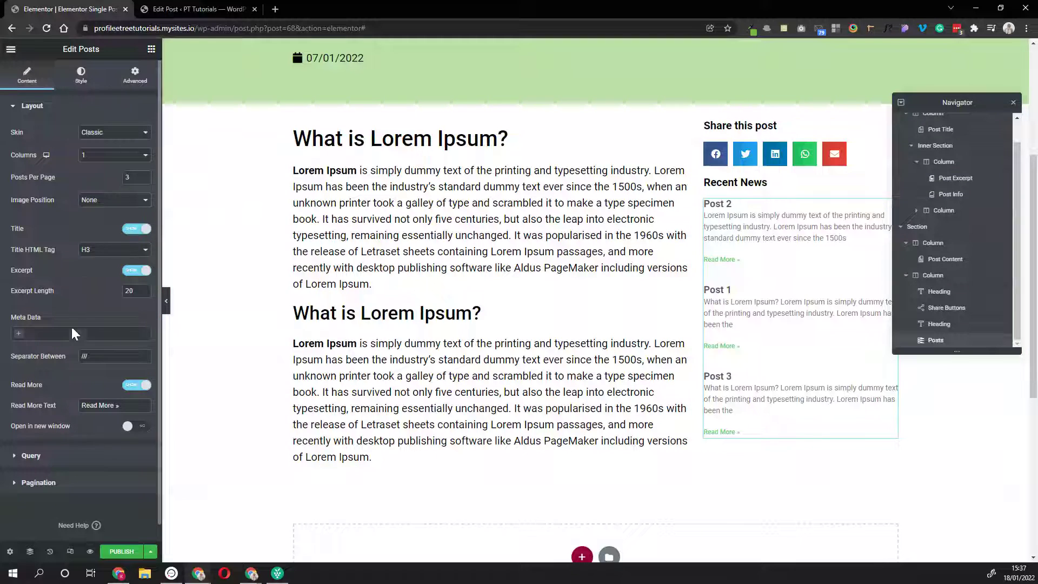
click(72, 464)
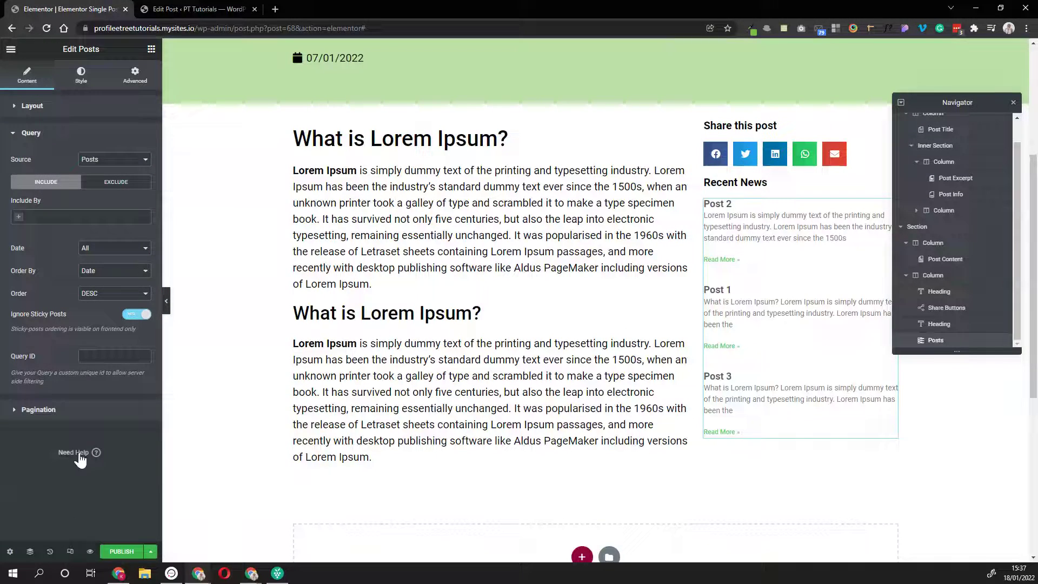
click(109, 186)
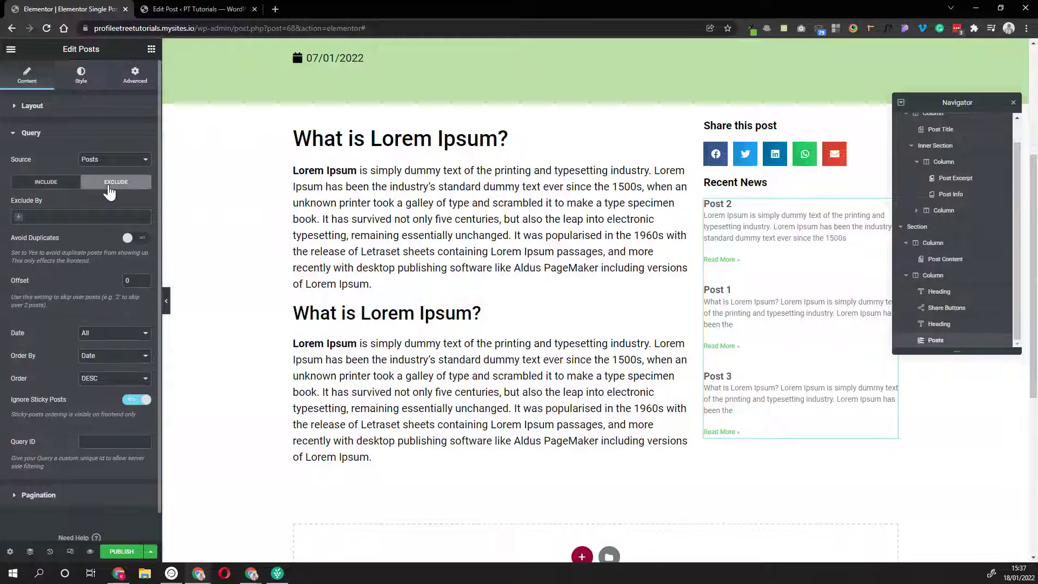
click(18, 219)
click(26, 236)
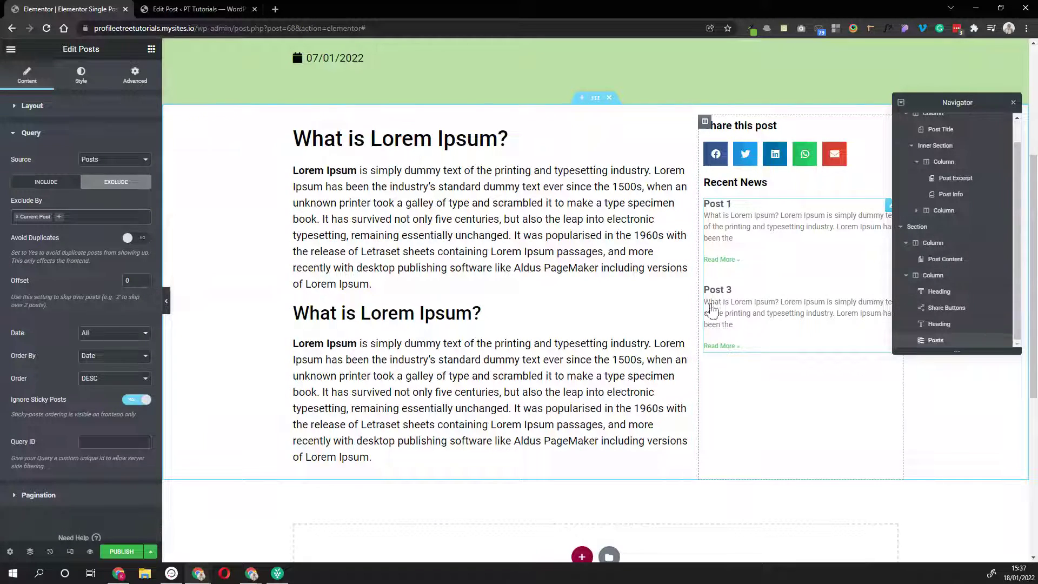
scroll(711, 311, up, 2)
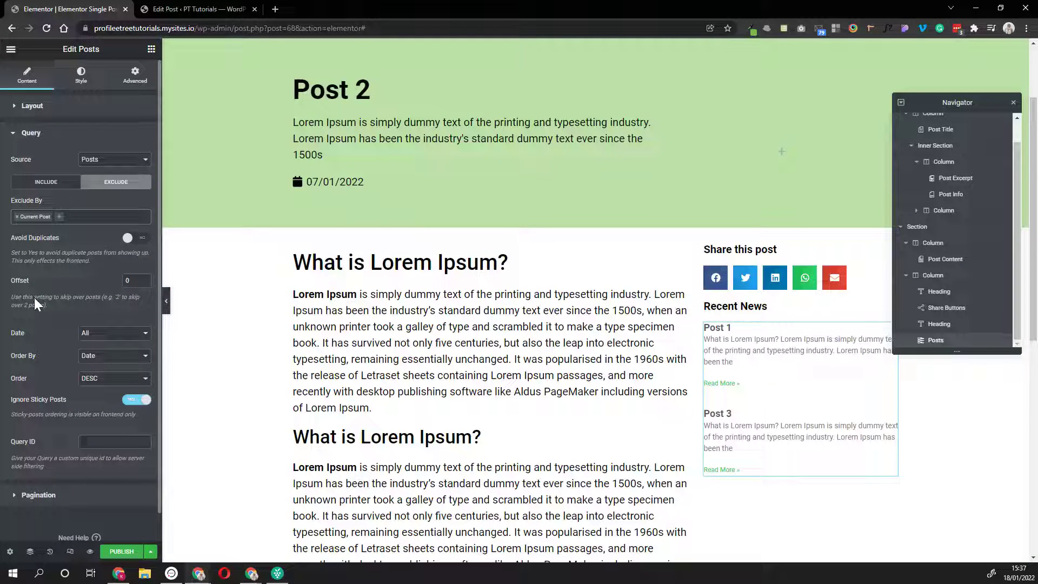
- Set the post title colour of the Posts widget to black
click(935, 340)
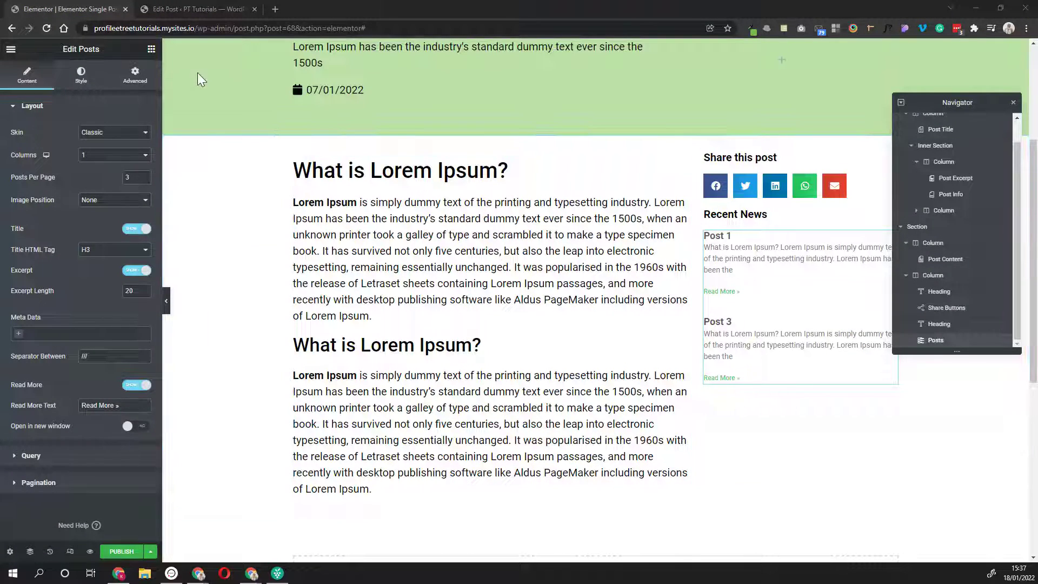
click(81, 76)
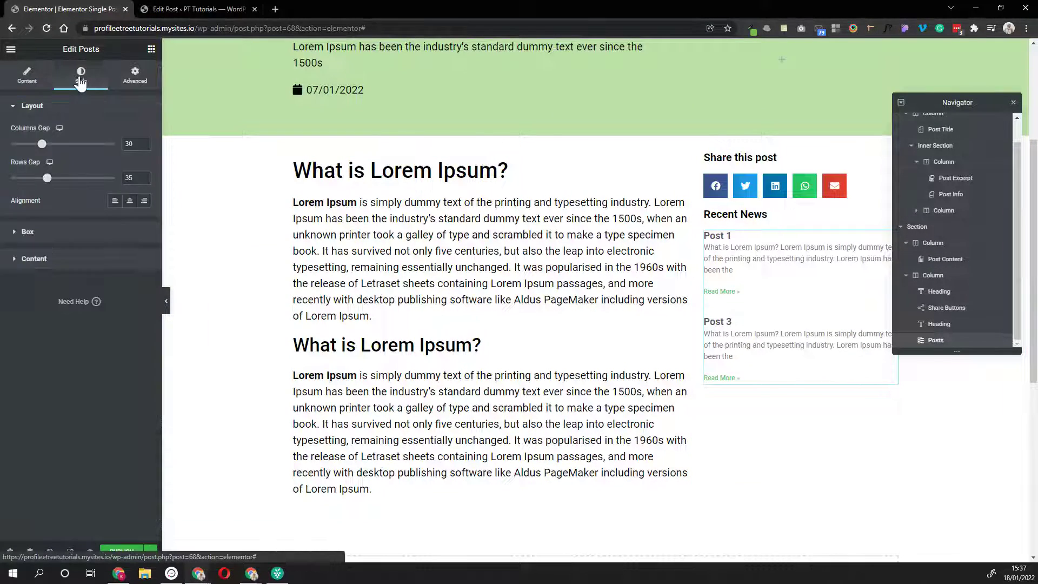
click(64, 257)
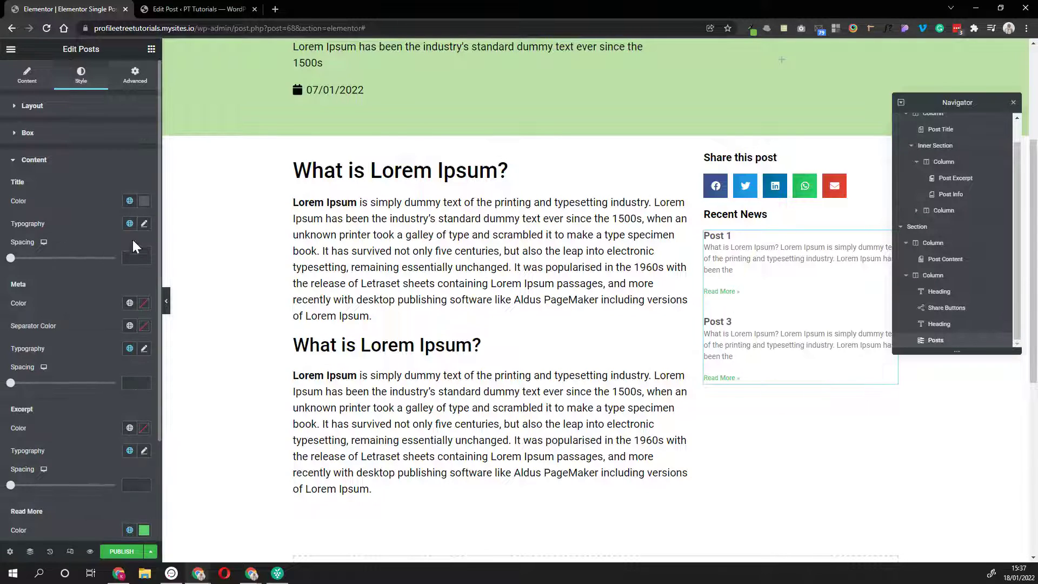
click(130, 202)
click(145, 202)
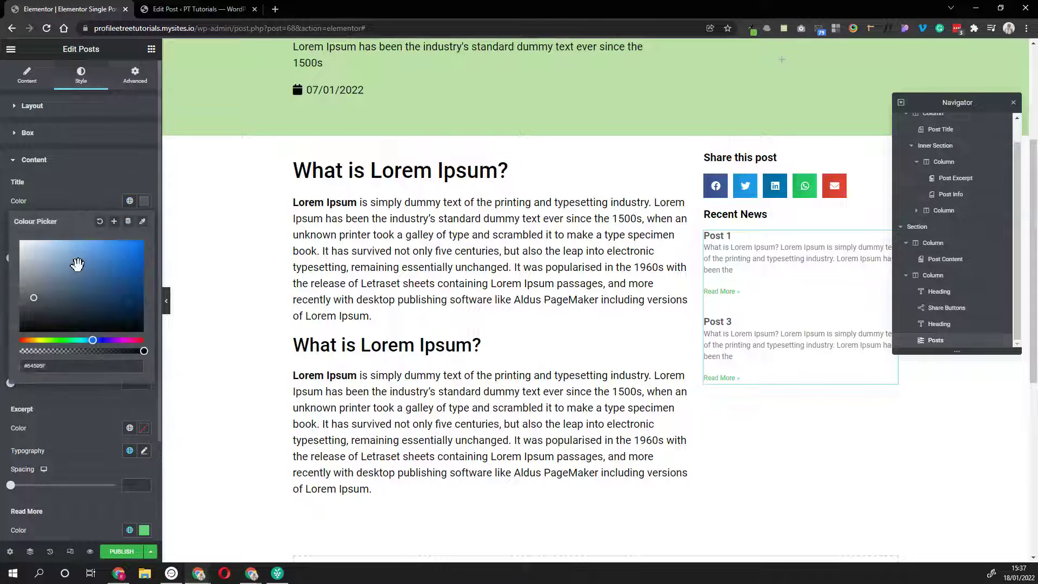
click(78, 183)
- Set the excerpt text colour of the Posts widget to black
scroll(135, 359, down, 2)
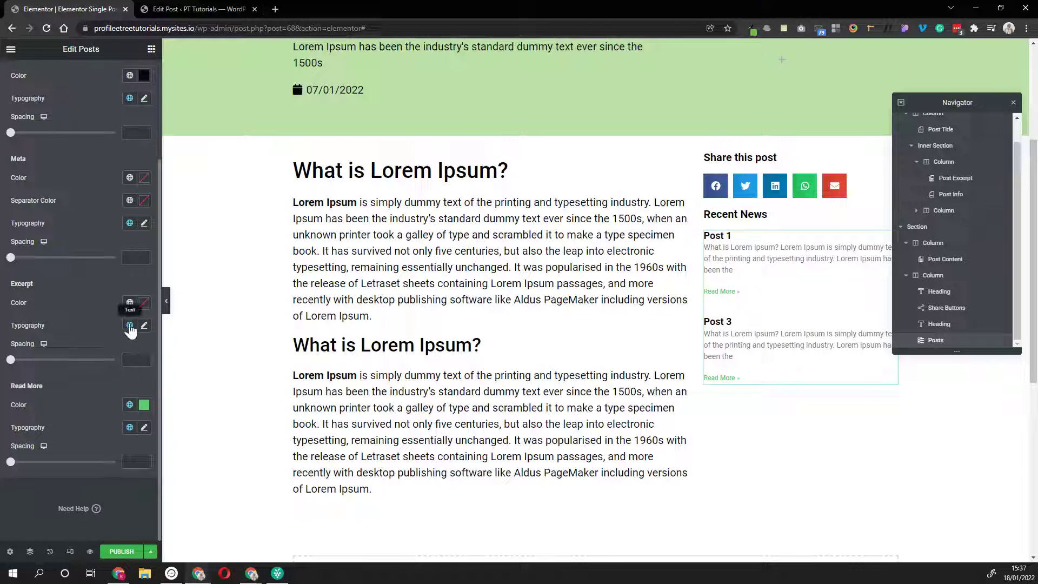
click(129, 302)
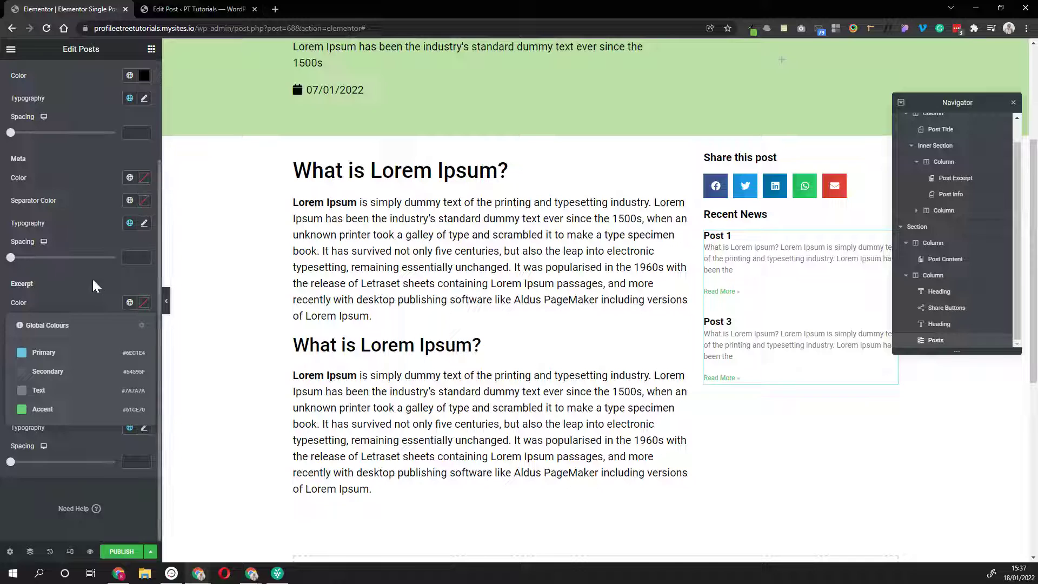
click(93, 279)
click(130, 302)
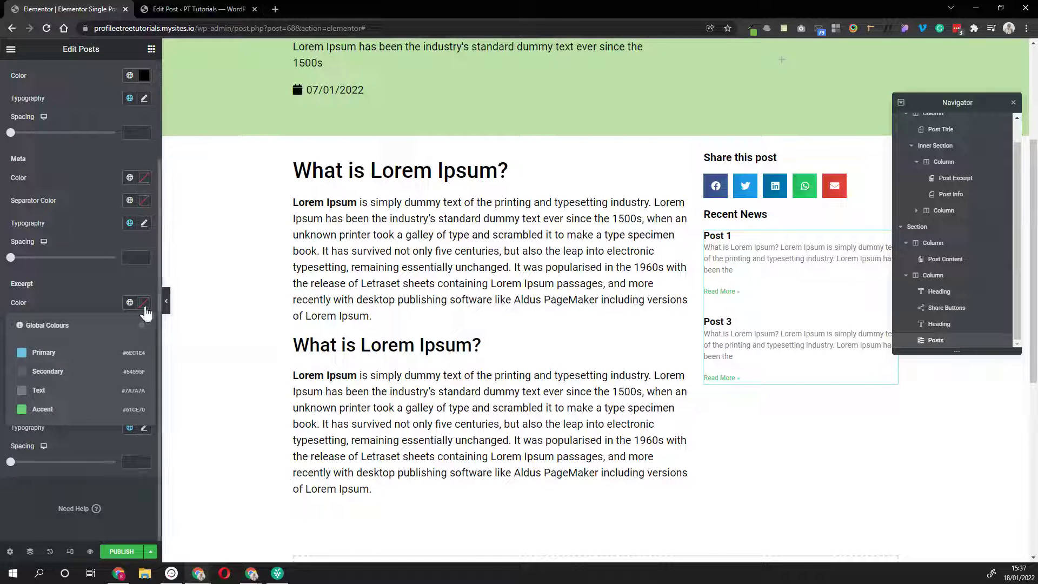
click(144, 306)
drag(88, 394, 18, 484)
click(76, 291)
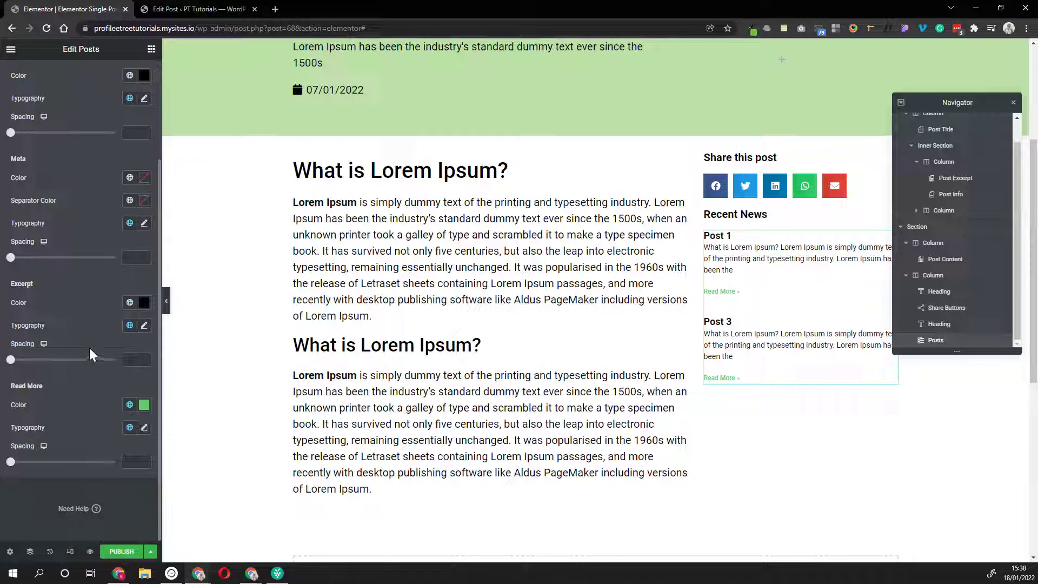
- Give the Posts widget's boxes the semi-transparent green background colour #74BC487A
scroll(90, 348, up, 3)
scroll(795, 427, up, 2)
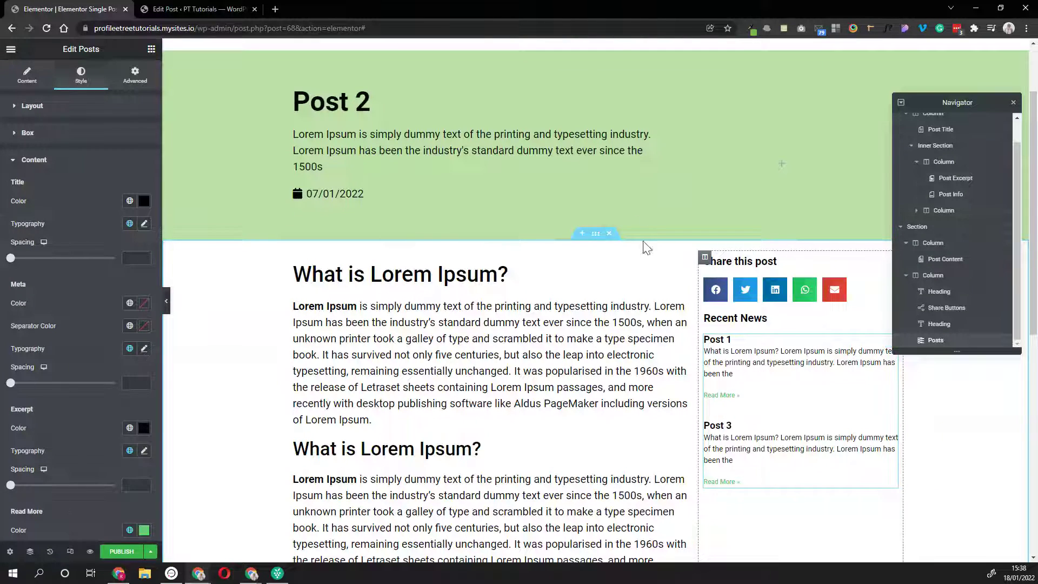
click(66, 141)
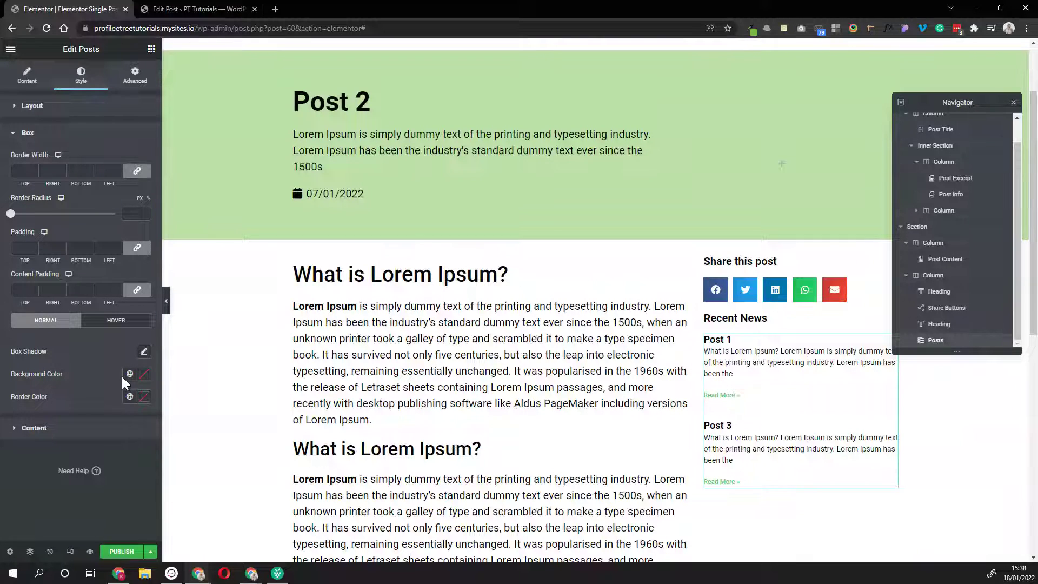
click(143, 374)
drag(66, 527, 73, 527)
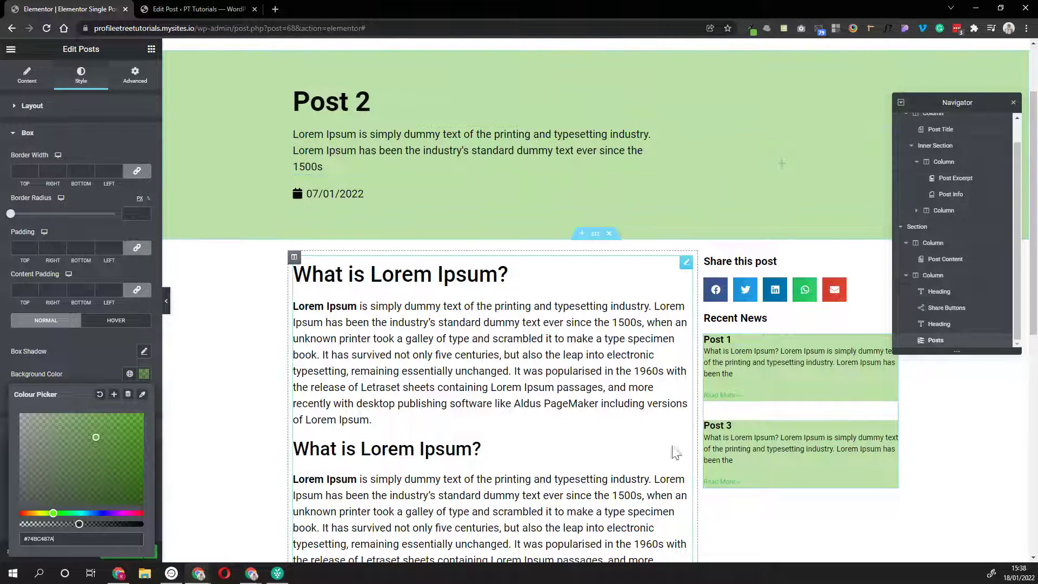
click(90, 236)
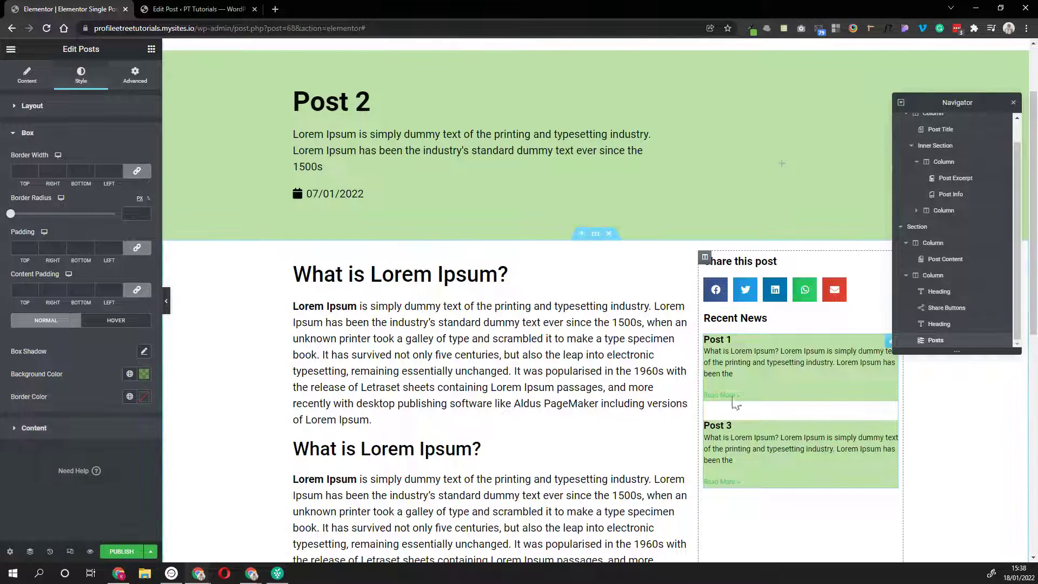
- Set the padding of the Posts widget's boxes to 10 px on all sides
click(48, 242)
text(10)
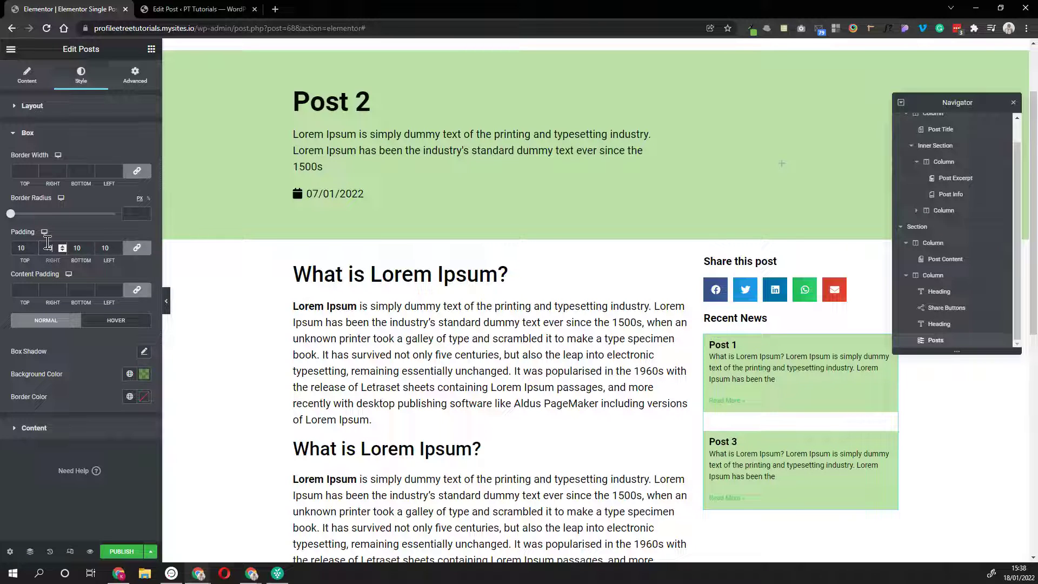
scroll(813, 408, down, 3)
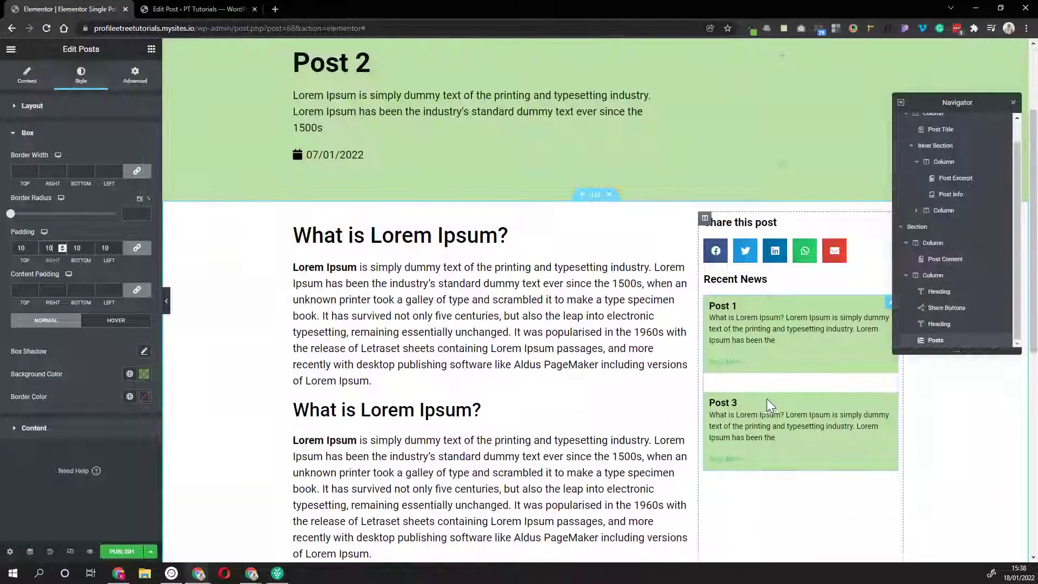
- Set the Read More link colour of the Posts widget to black (#000000)
click(70, 424)
scroll(73, 419, down, 3)
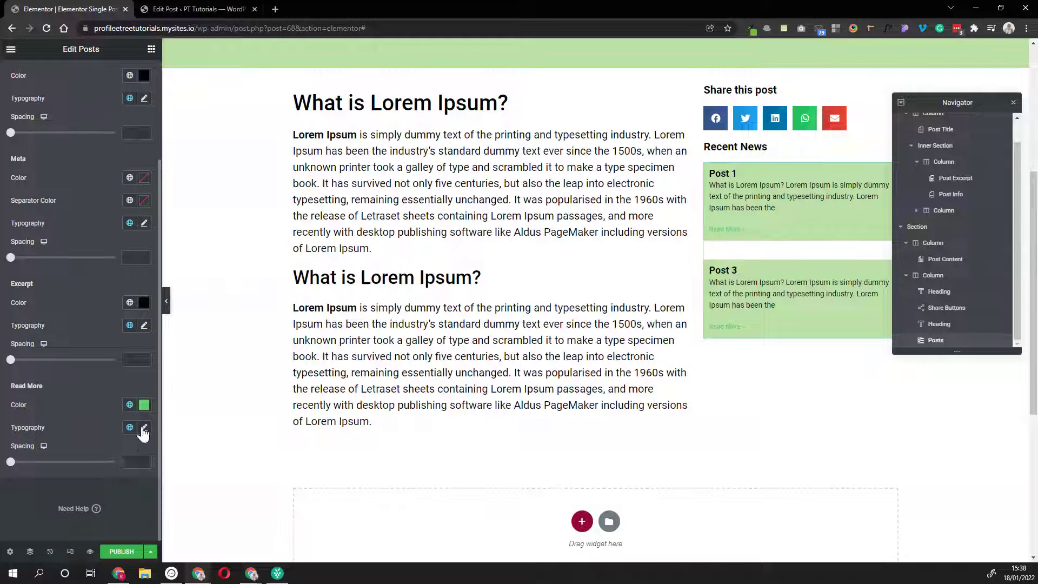
click(130, 405)
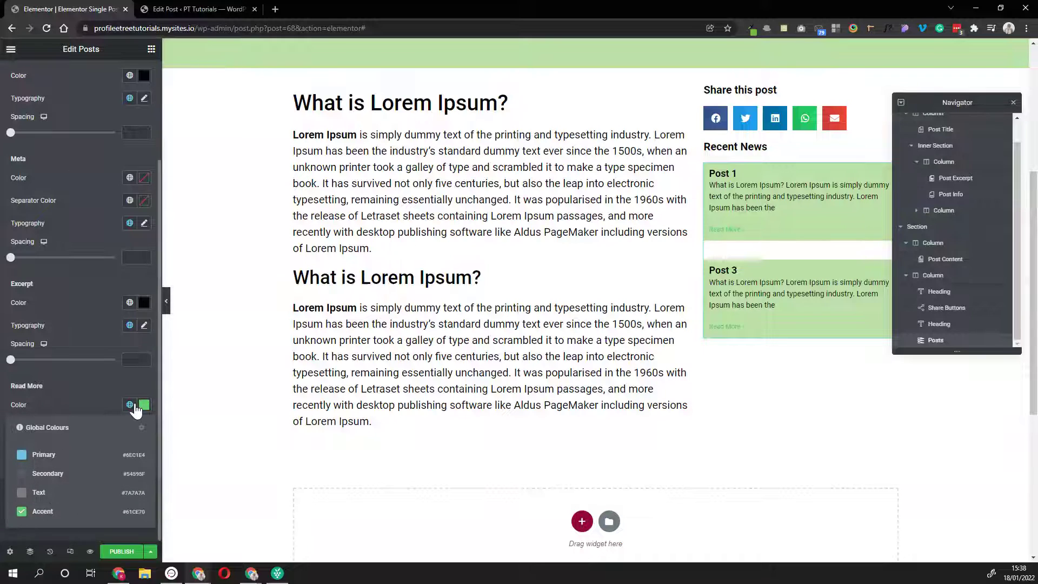
click(144, 405)
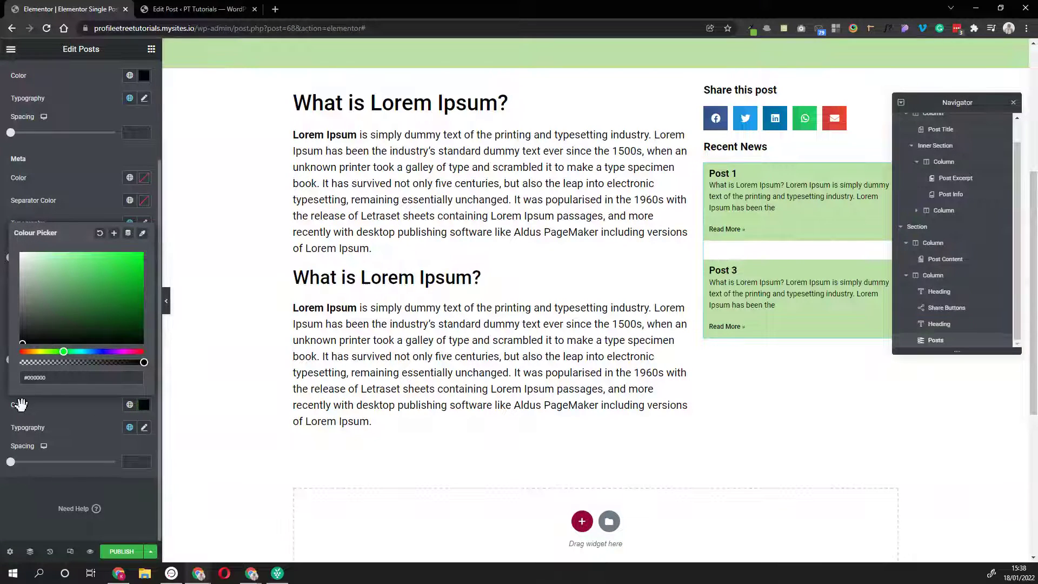
click(47, 479)
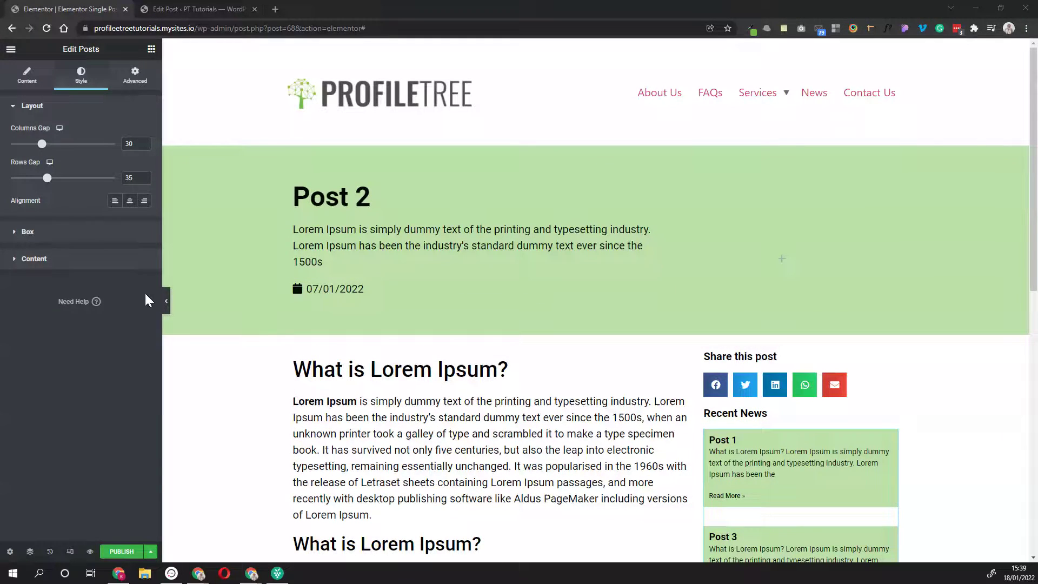
- Review the whole template at full width with the editing panel hidden, and bring the panel back
click(166, 298)
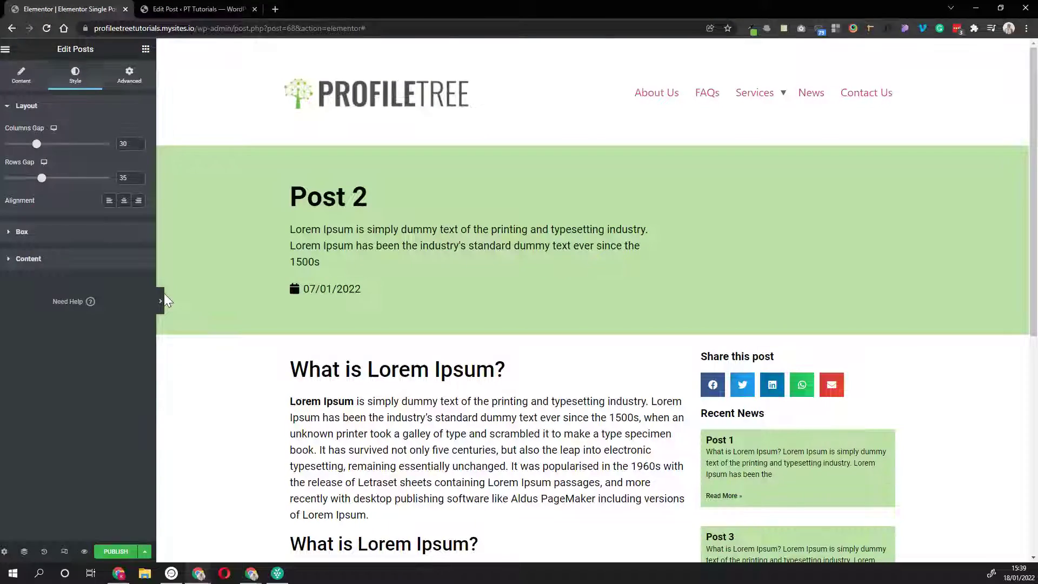
scroll(749, 399, down, 3)
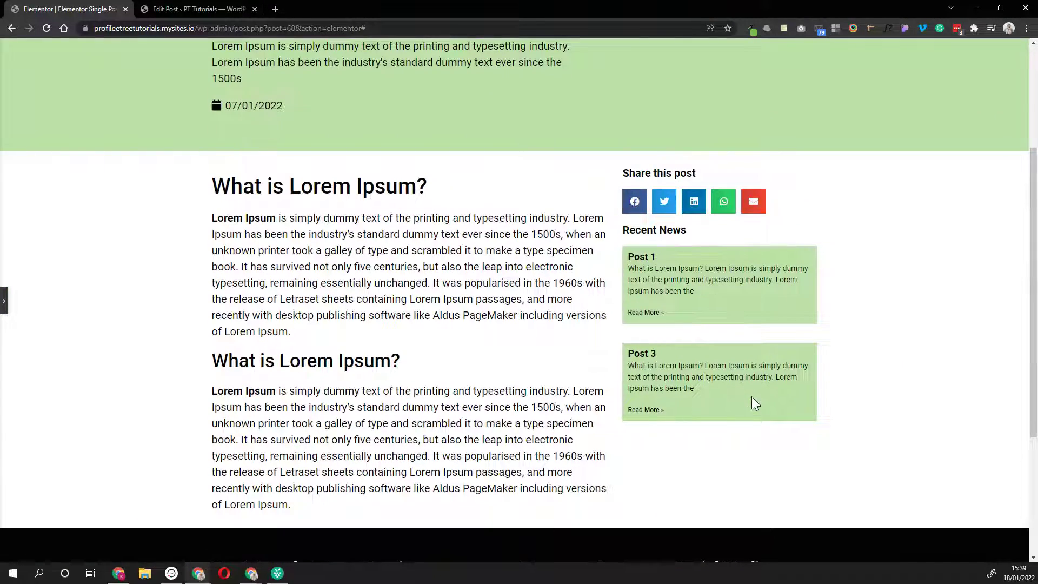
scroll(752, 397, down, 3)
scroll(751, 396, up, 6)
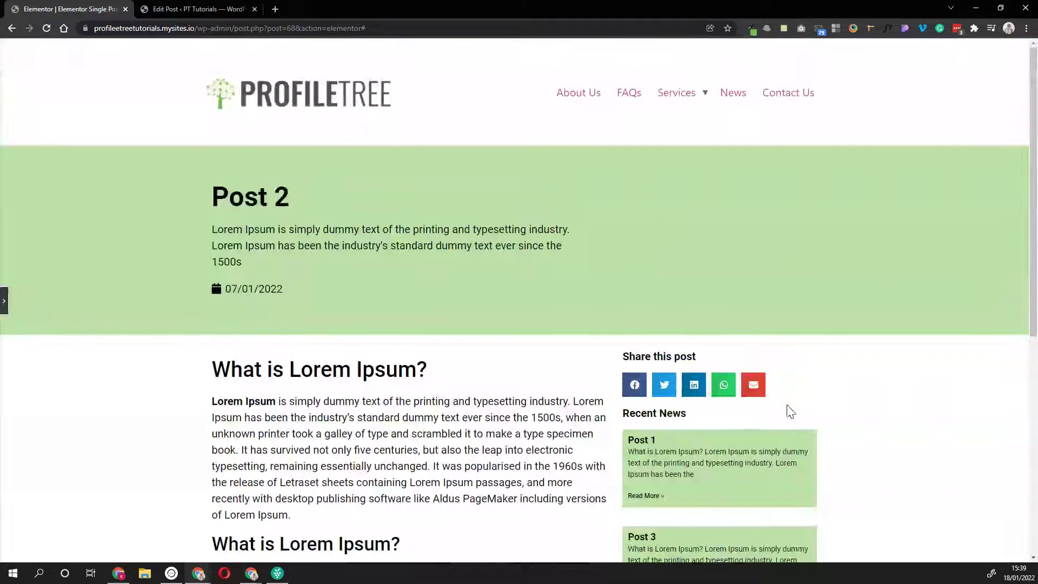
click(4, 300)
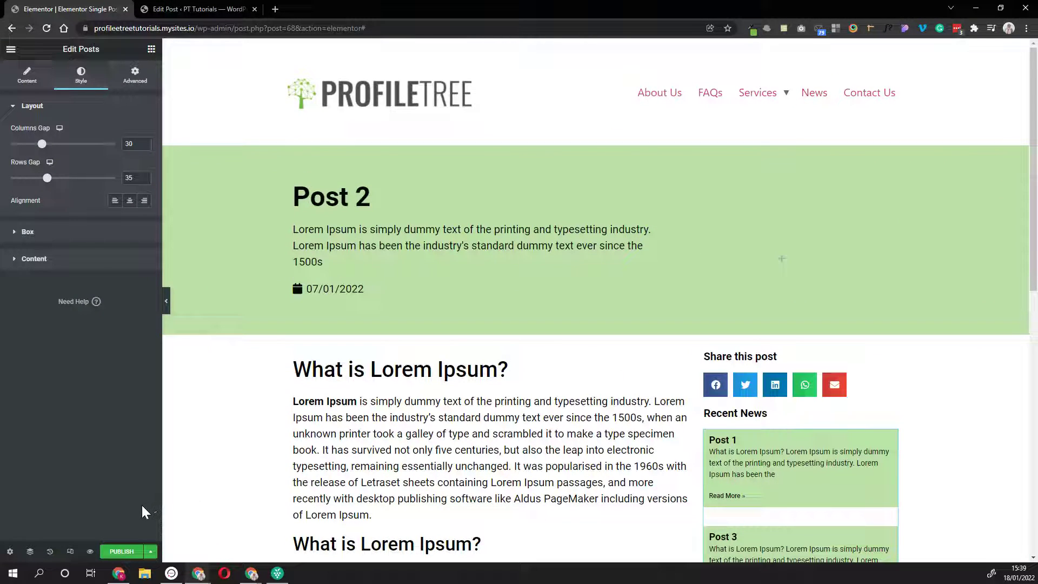
- Switch the responsive preview to Tablet and check the layout of the content column and sidebar
click(69, 551)
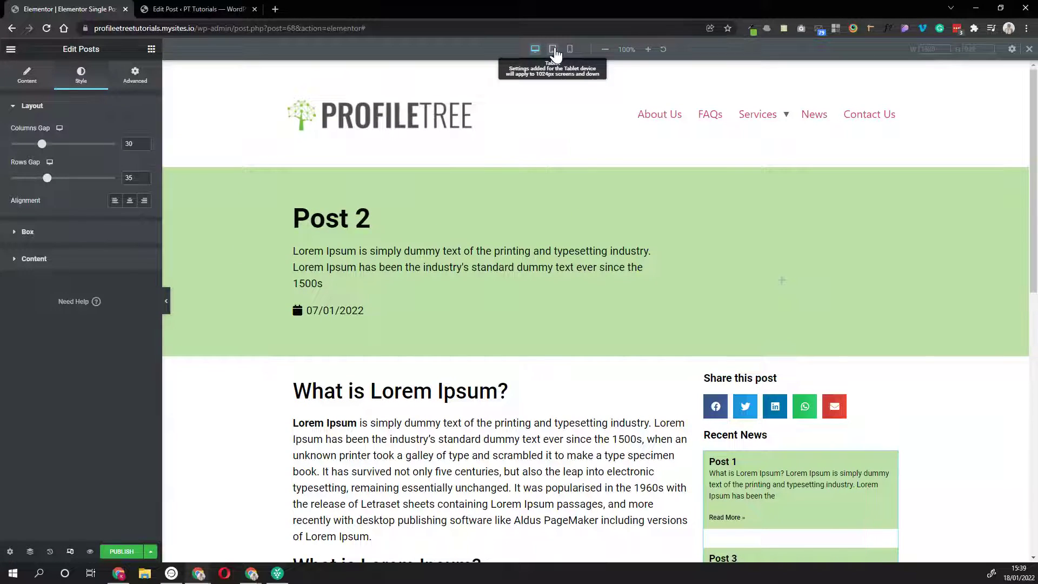
click(553, 50)
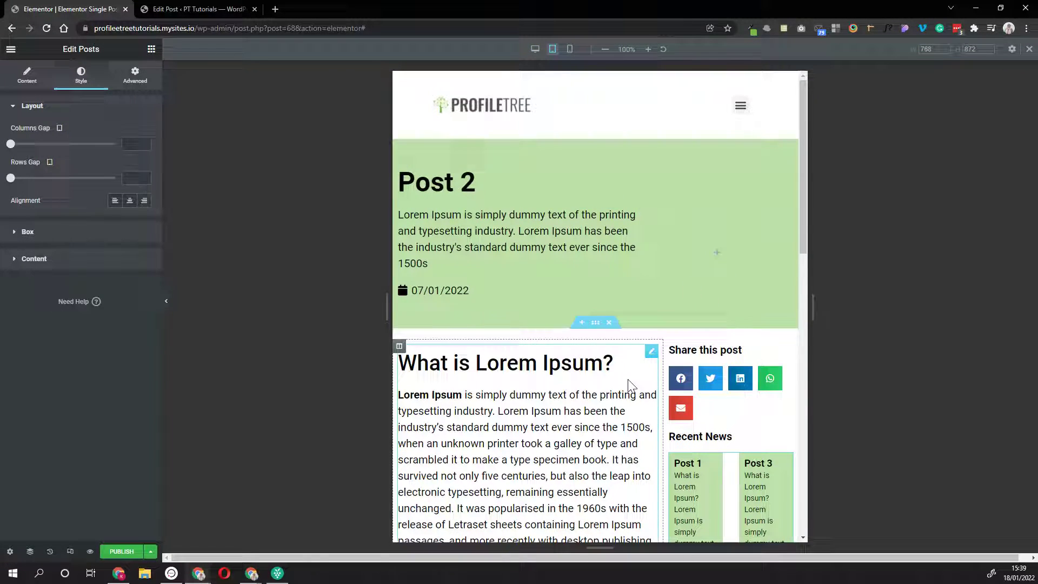
scroll(740, 341, down, 5)
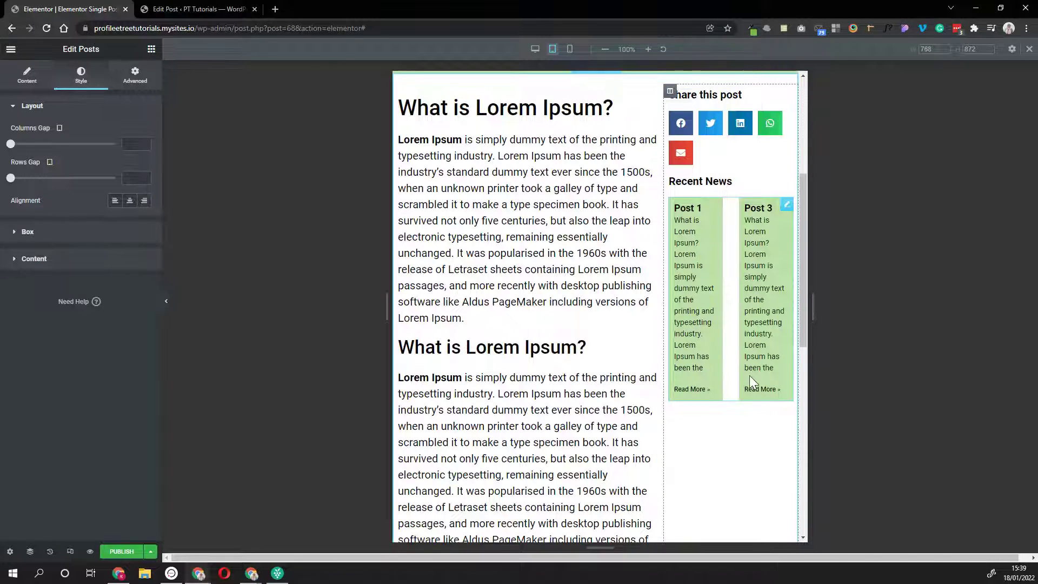
scroll(727, 336, up, 2)
scroll(736, 339, down, 5)
scroll(736, 339, up, 5)
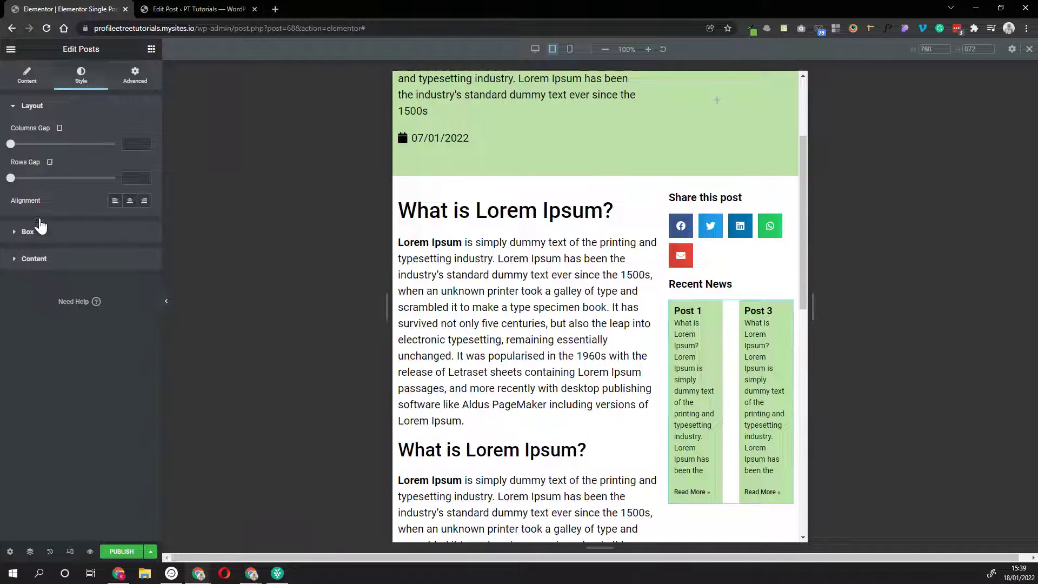
- Set the Posts widget to 1 column for the tablet layout
click(27, 76)
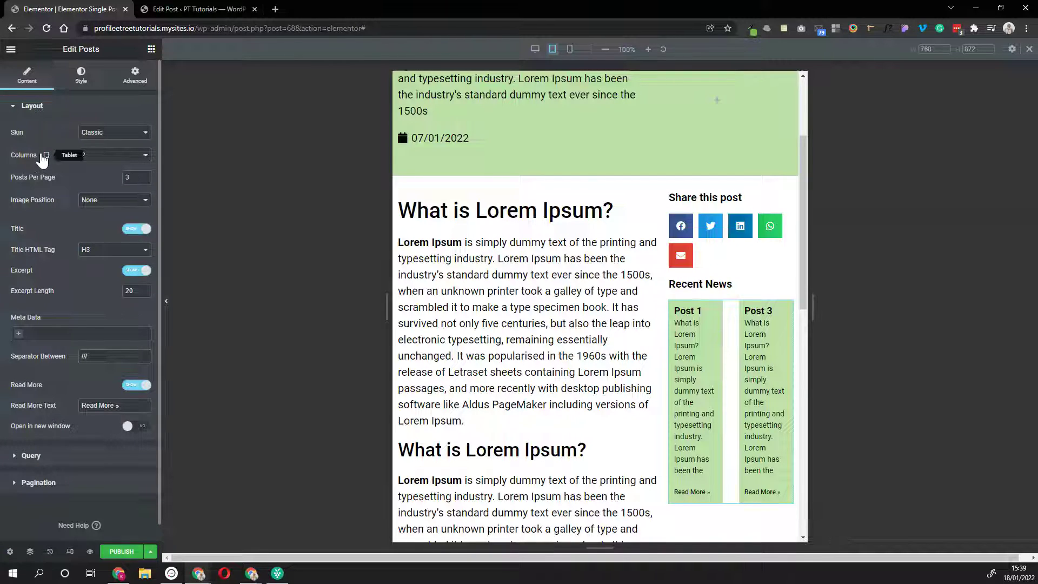
click(97, 156)
click(95, 167)
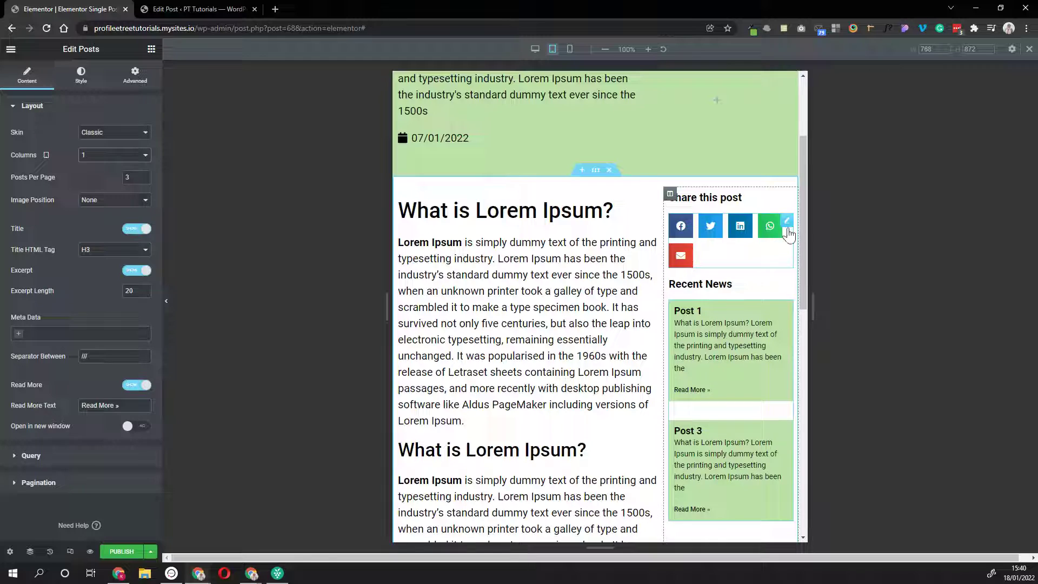
- Try smaller button sizes on the sidebar's Share Buttons widget for tablet and settle on a button size of 1
click(787, 226)
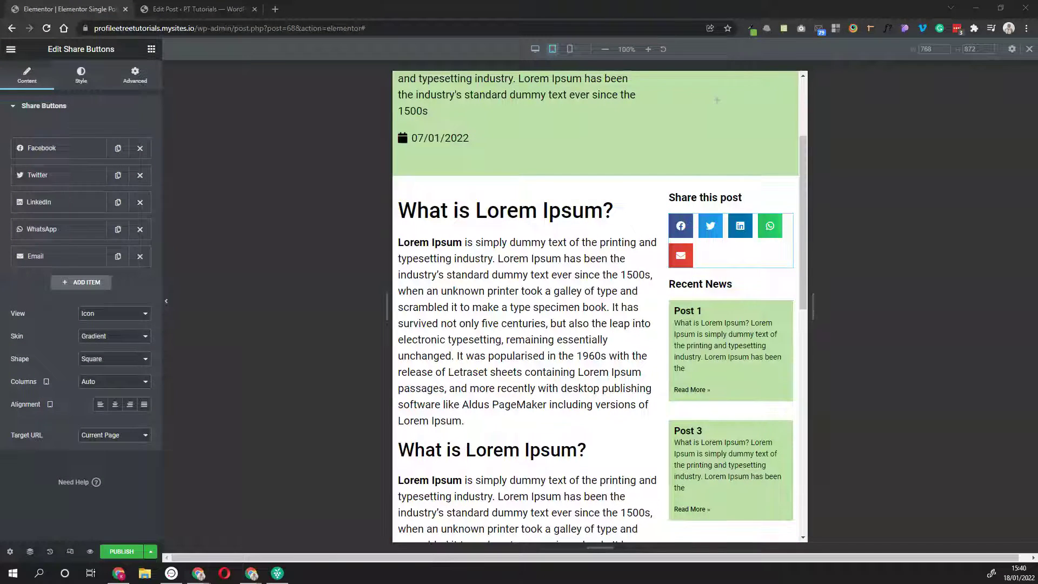
click(80, 75)
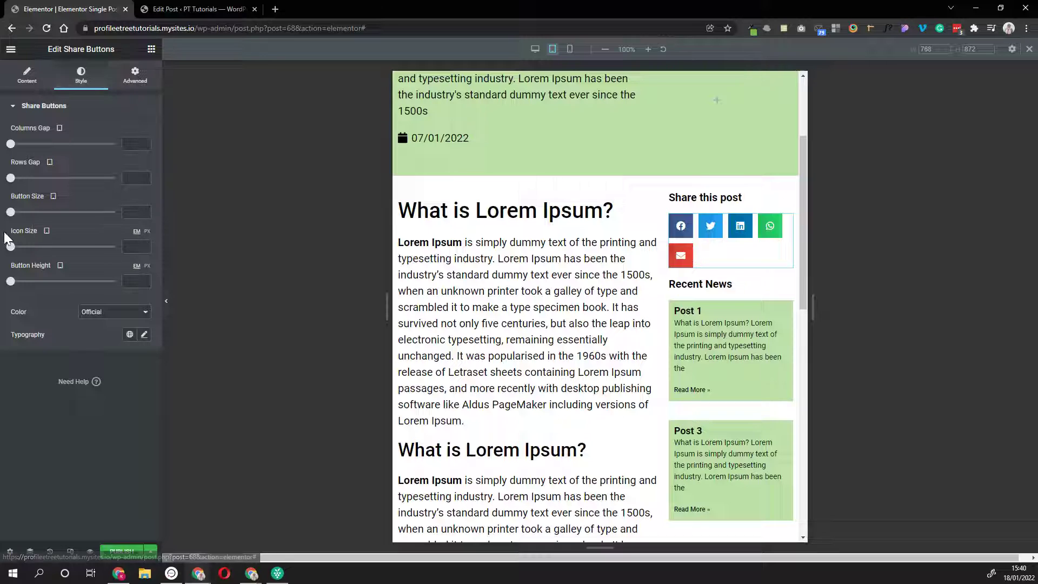
drag(10, 212, 27, 212)
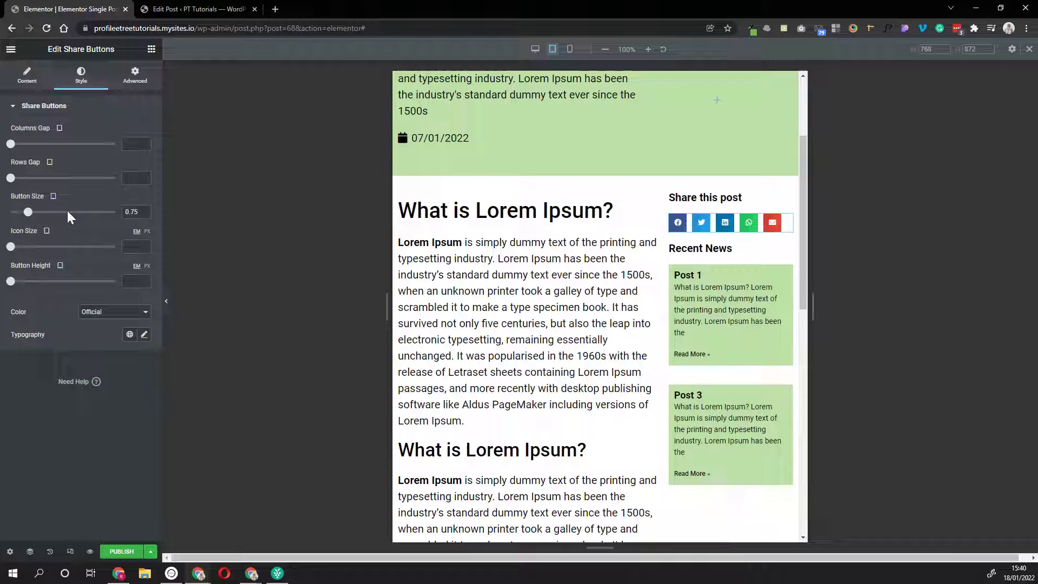
click(142, 210)
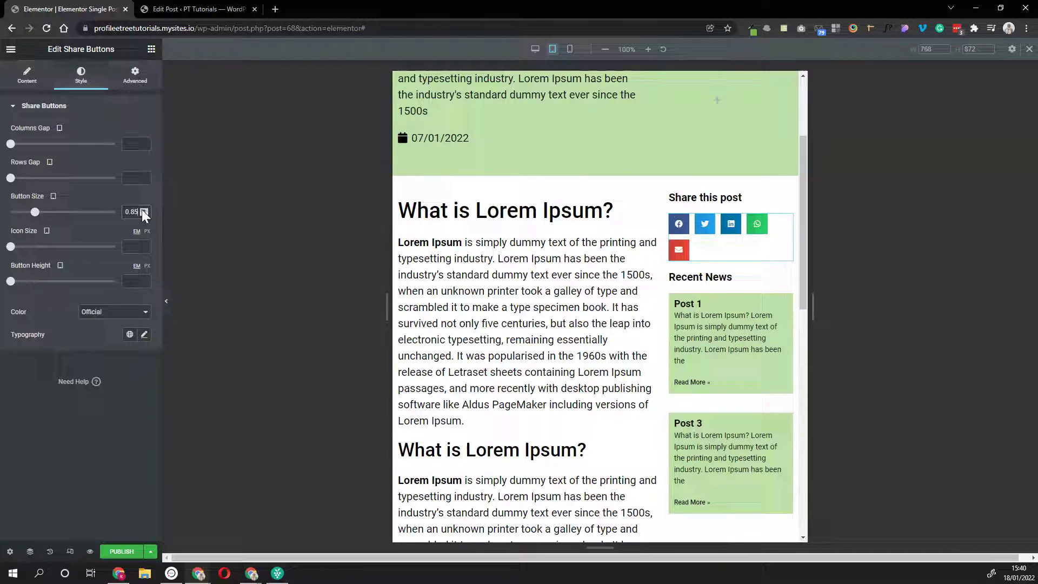
click(142, 209)
click(141, 209)
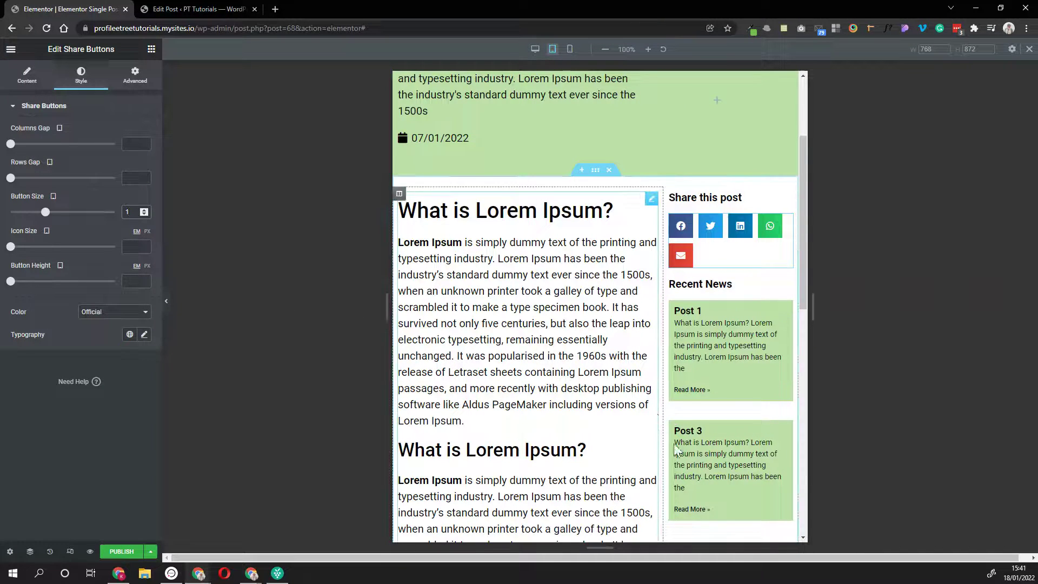
scroll(732, 475, down, 5)
scroll(732, 478, up, 10)
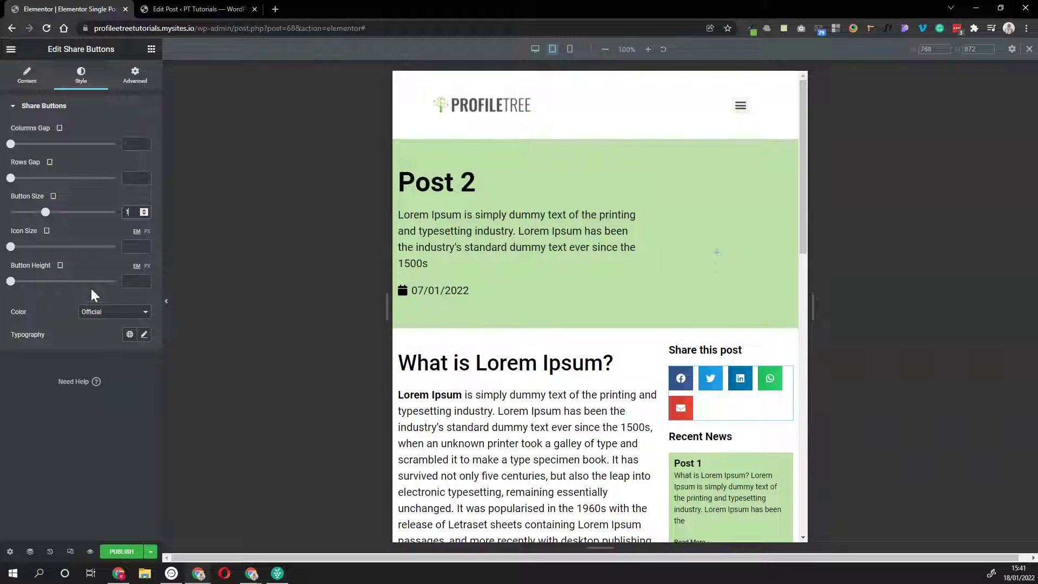
- Set the post content column's tablet padding to 10 px top, right and bottom and 20 px left, with the sides unlinked
click(168, 301)
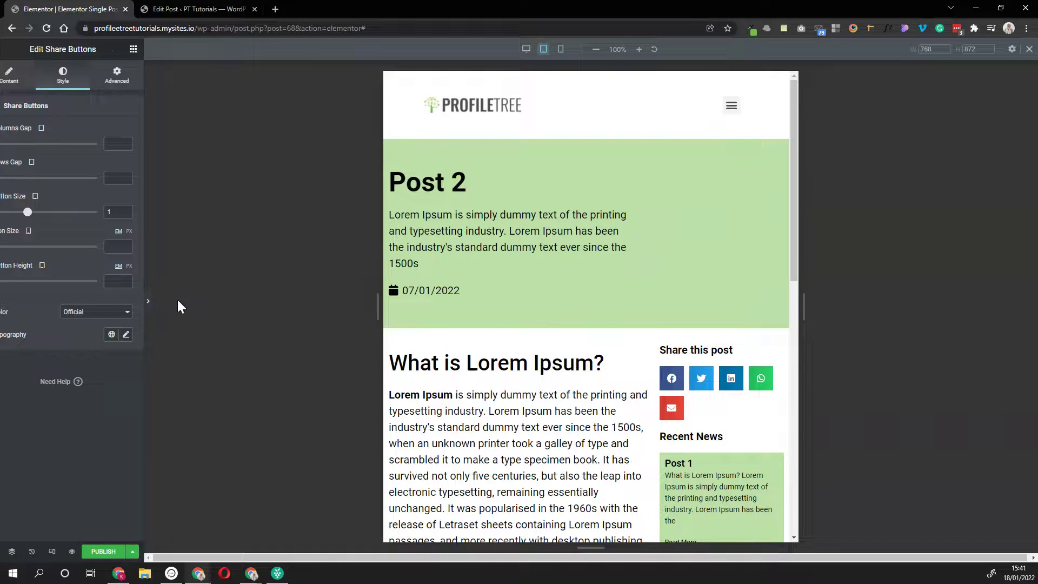
click(5, 301)
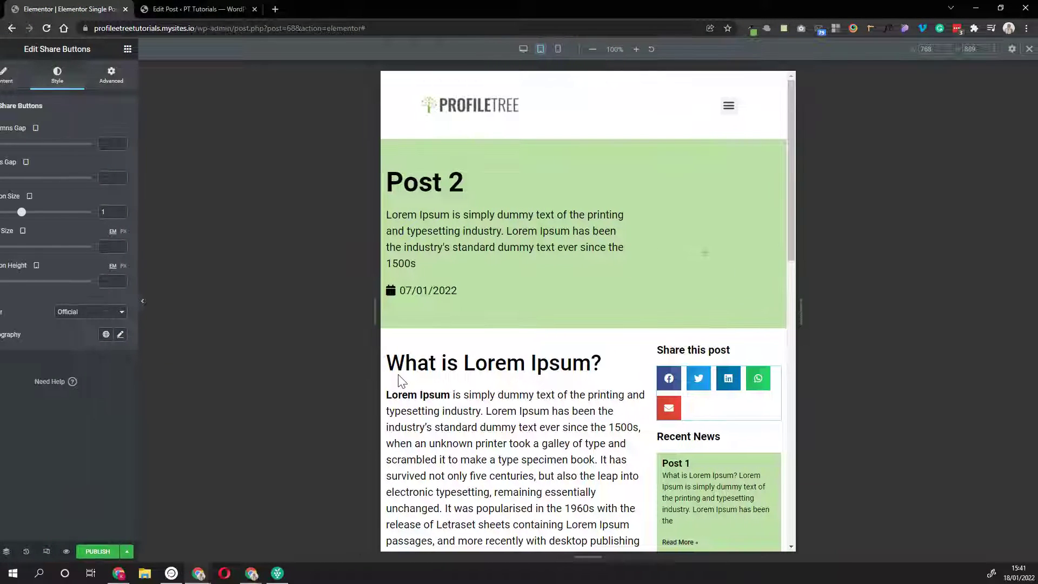
click(399, 346)
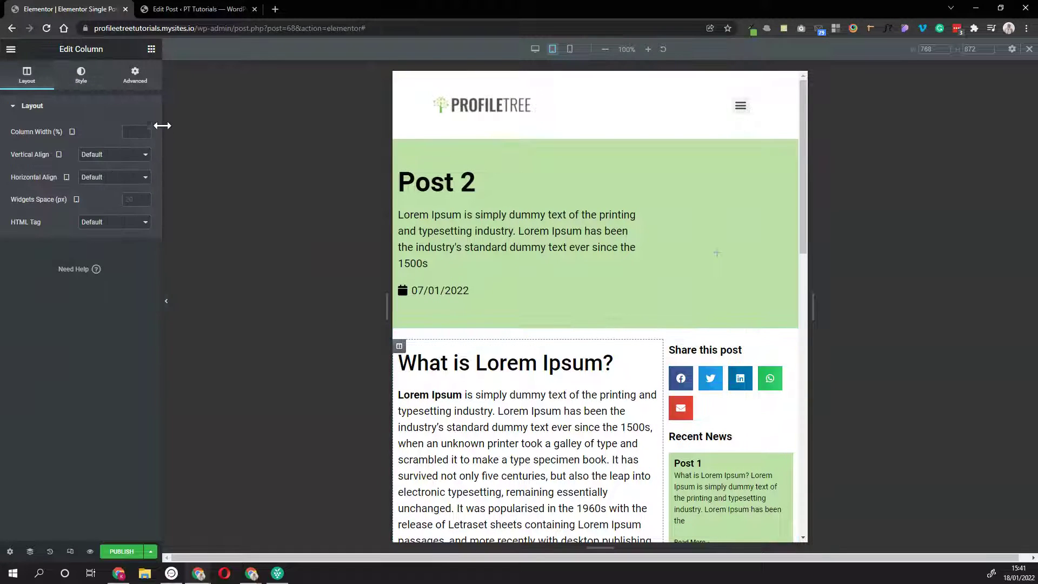
click(135, 76)
click(139, 190)
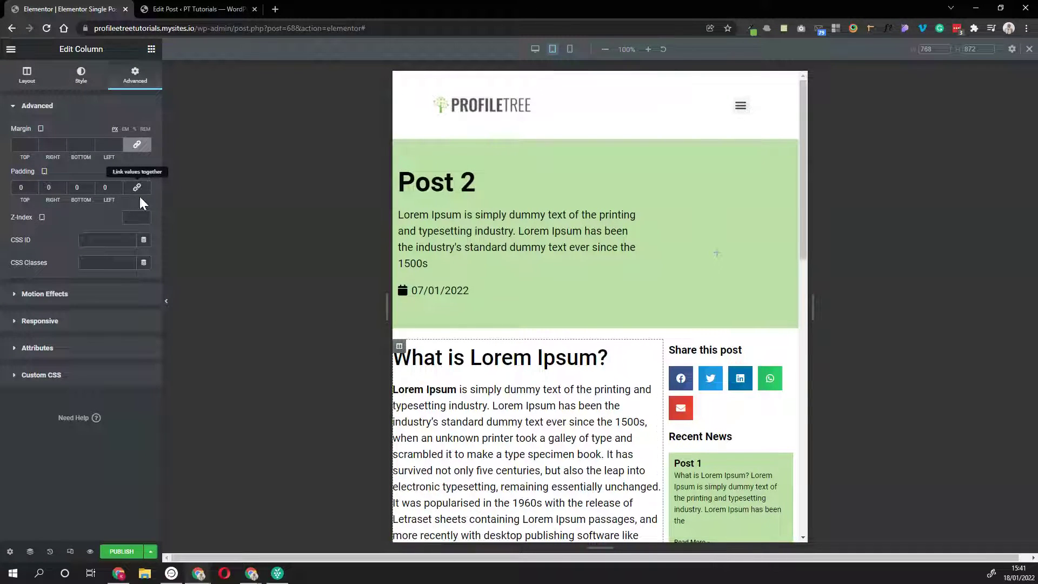
click(137, 187)
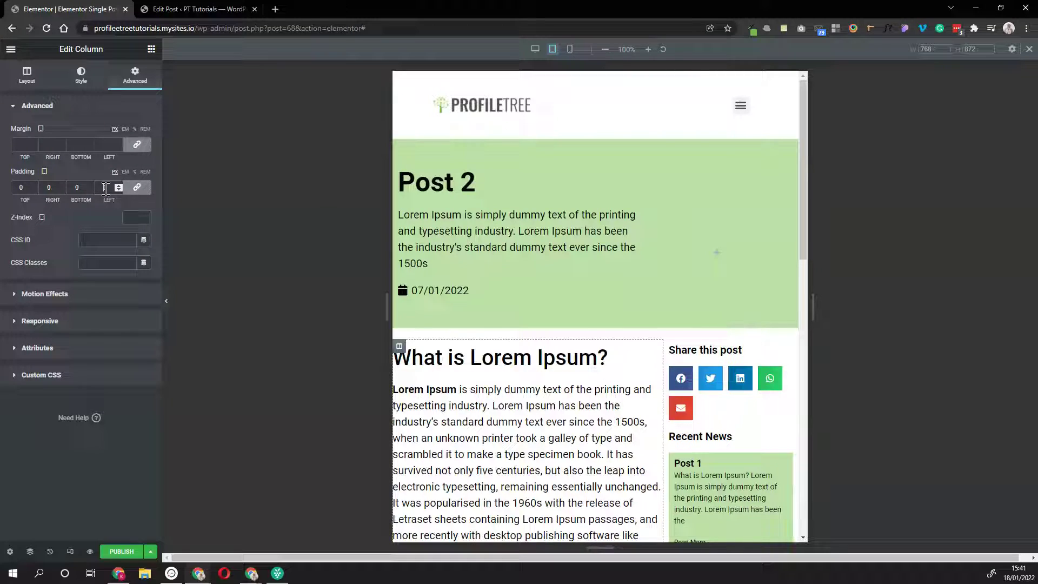
click(106, 188)
text(10)
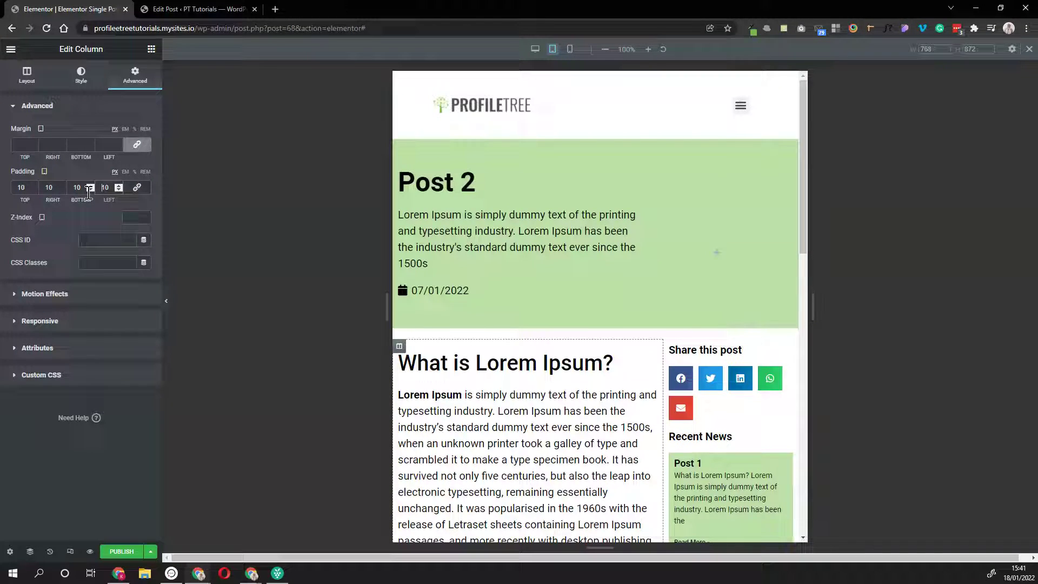
key(BackSpace)
text(2)
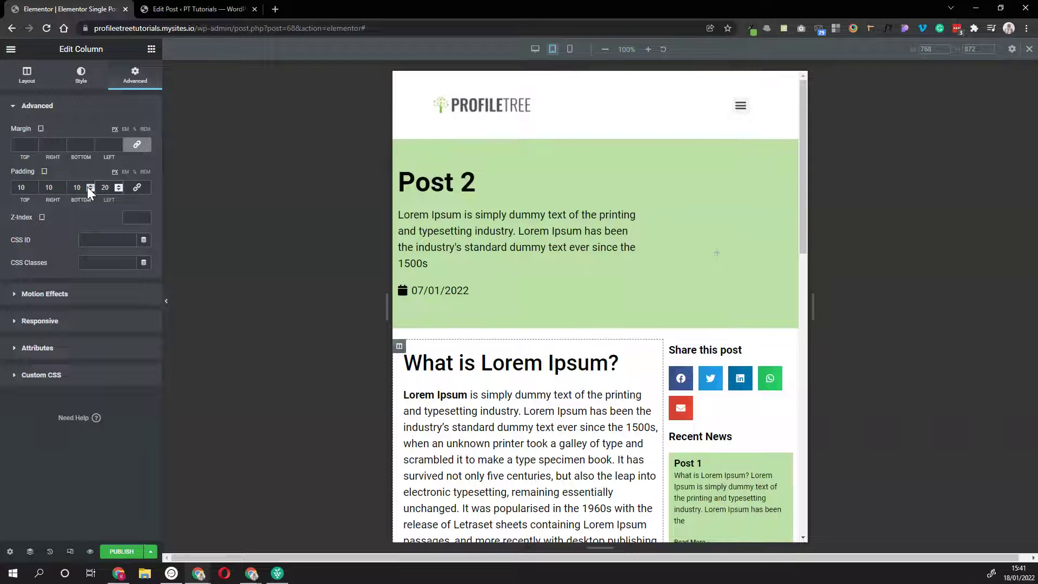
- Give the green header's outer column tablet padding of 10 px top, right and bottom and 20 px left, with the sides unlinked
click(162, 299)
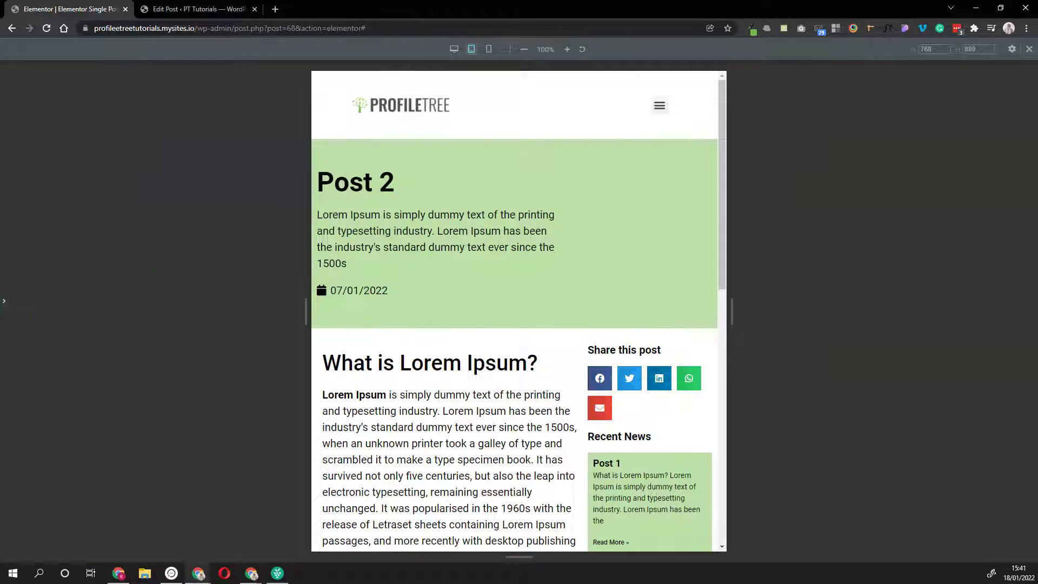
click(4, 311)
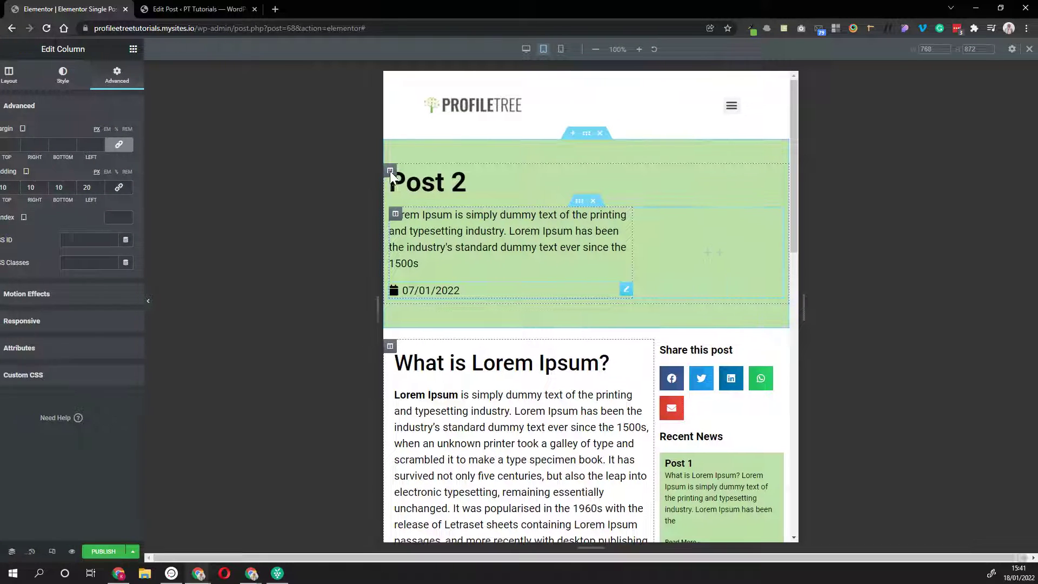
click(399, 171)
click(135, 74)
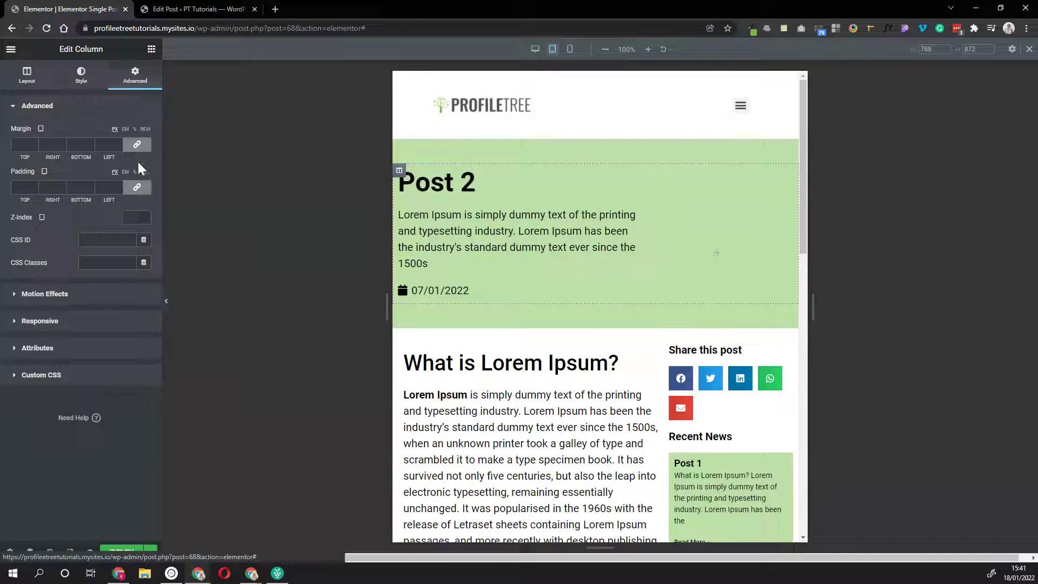
click(105, 188)
text(010)
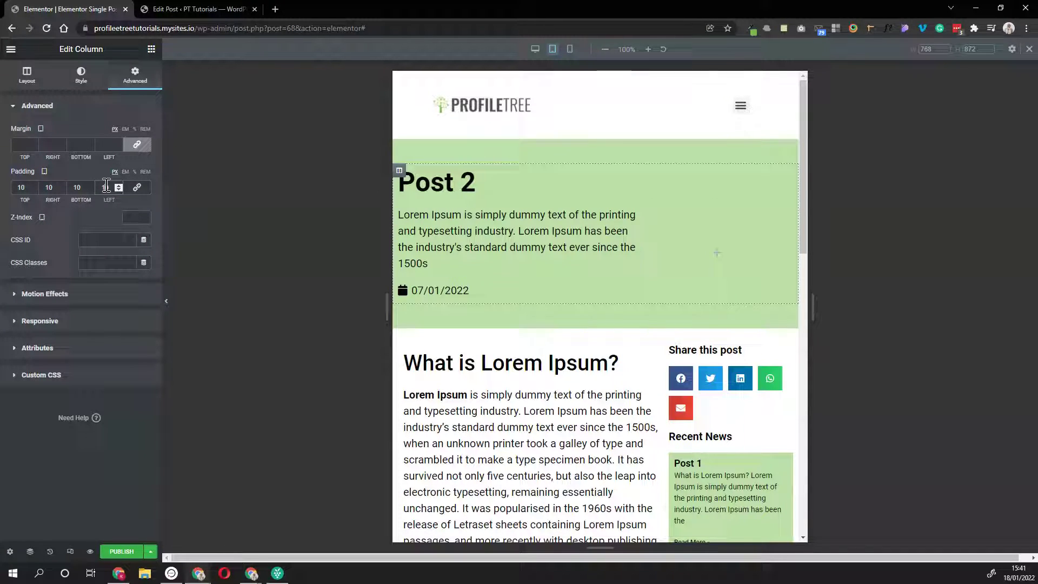
key(BackSpace)
key(BackSpace)
text(20)
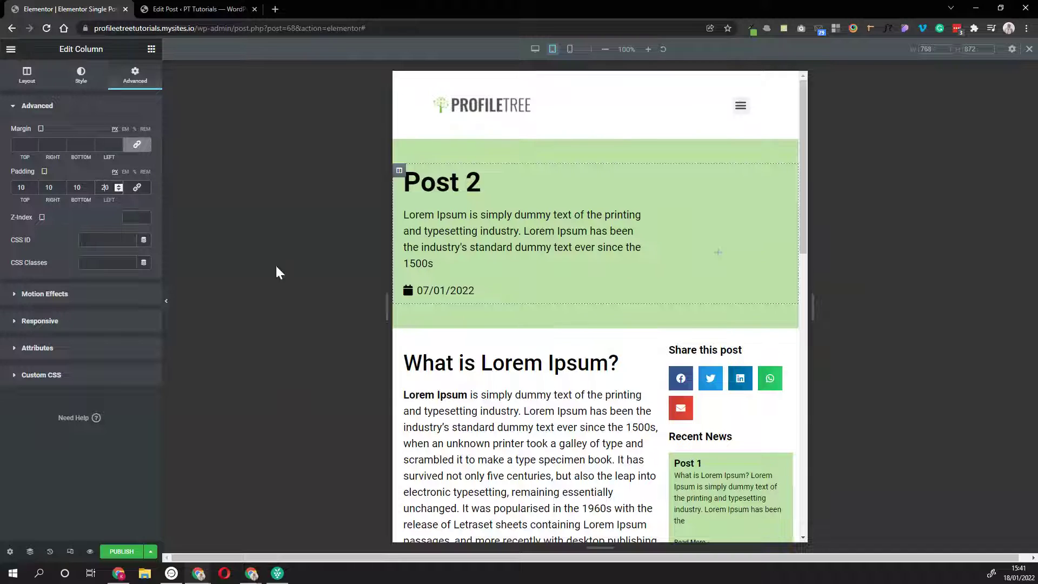
- Review the tablet layout from the header down to the Recent News posts with the editing panel hidden, and bring the panel back
click(166, 304)
scroll(540, 299, down, 10)
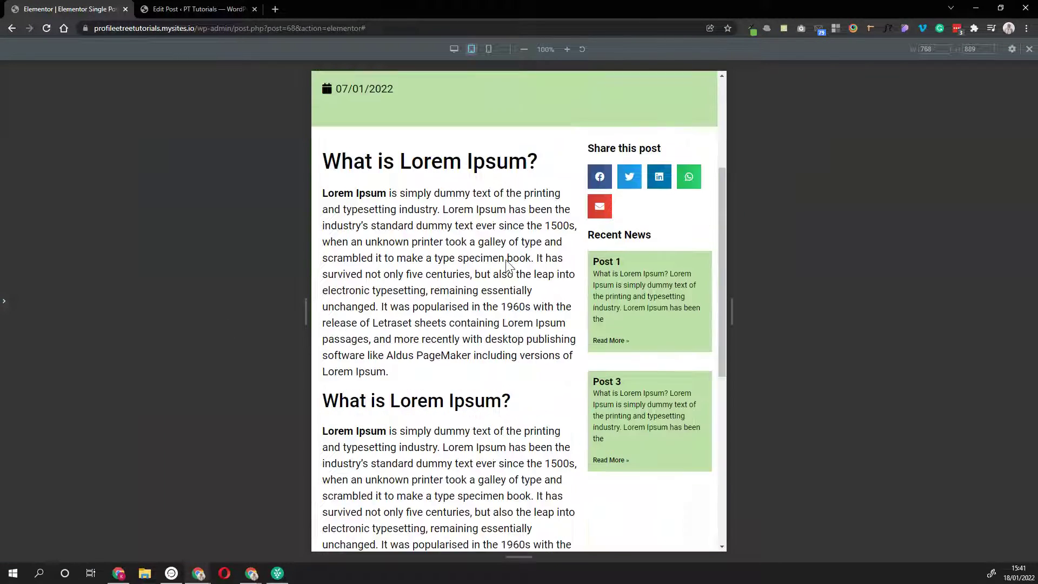
scroll(507, 260, up, 10)
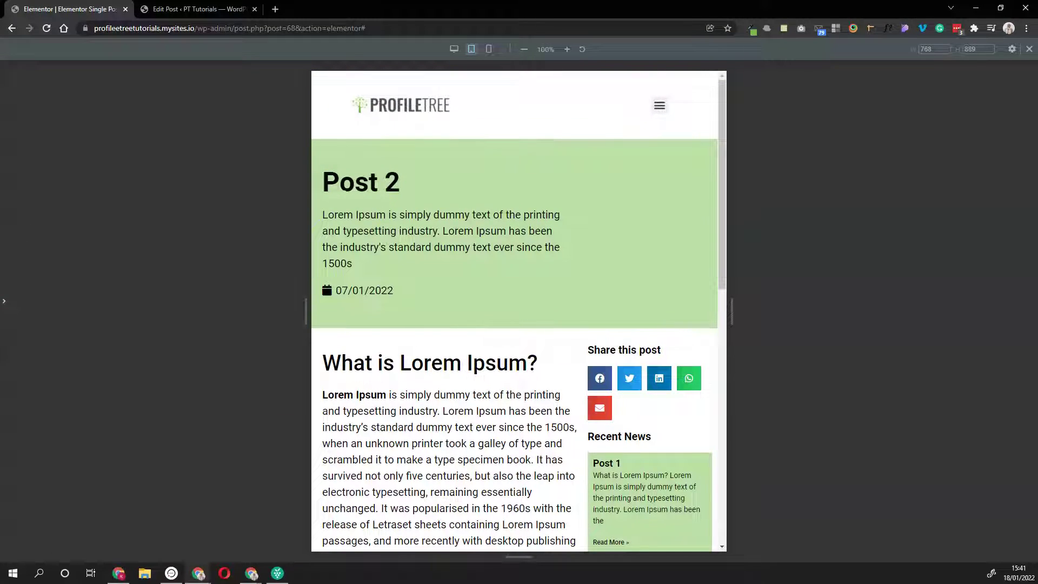
click(4, 301)
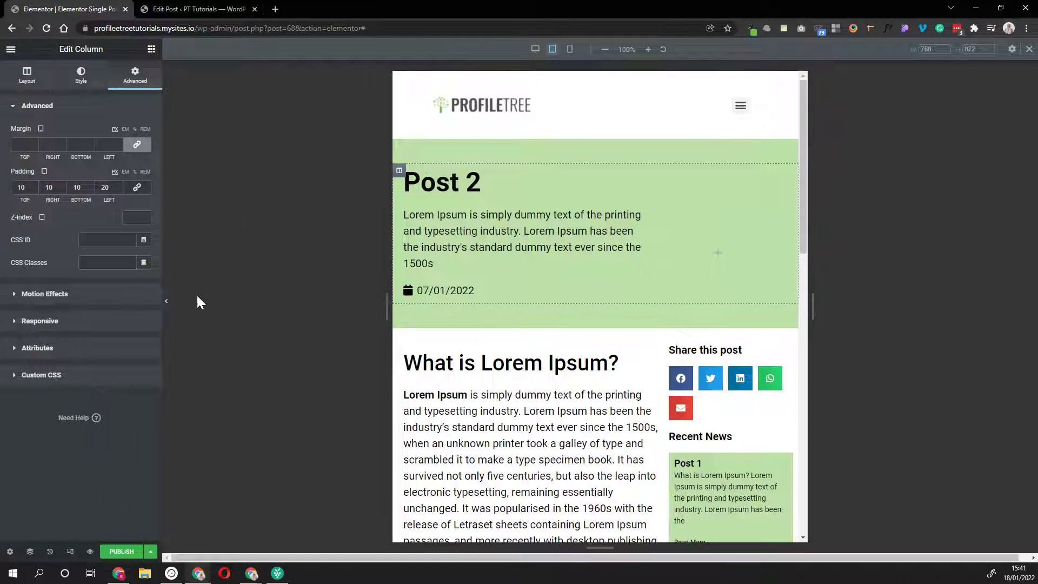
- Check the mobile preview from the header to the Recent News posts, and return to the normal desktop editing view
click(569, 50)
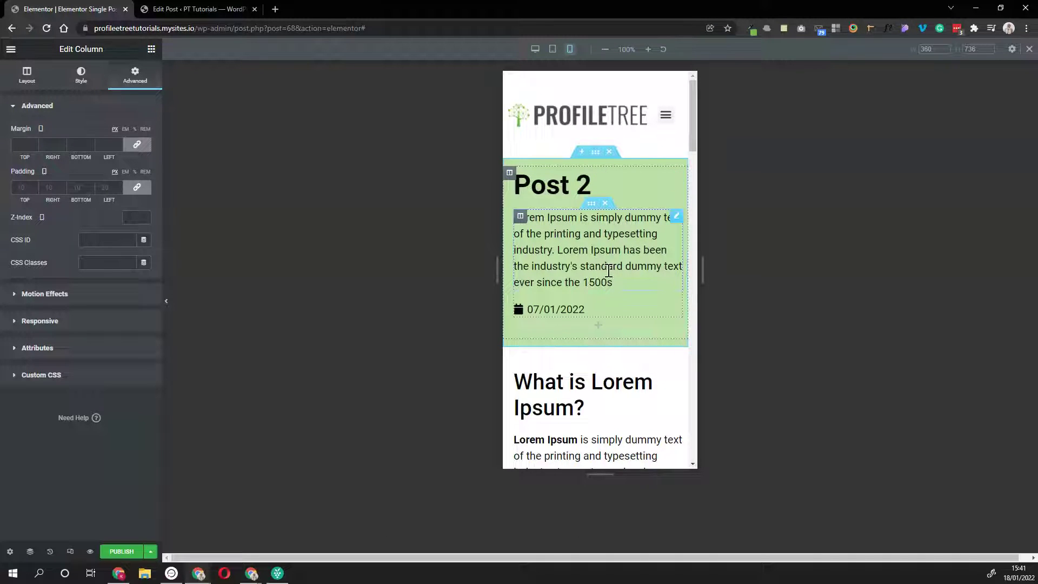
scroll(609, 270, down, 5)
scroll(608, 271, up, 5)
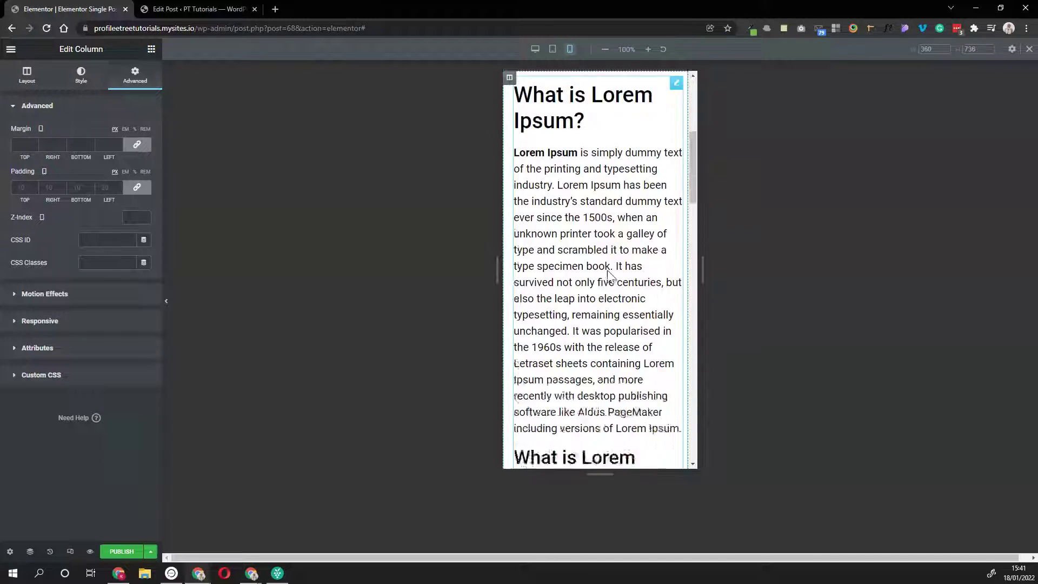
scroll(573, 373, down, 12)
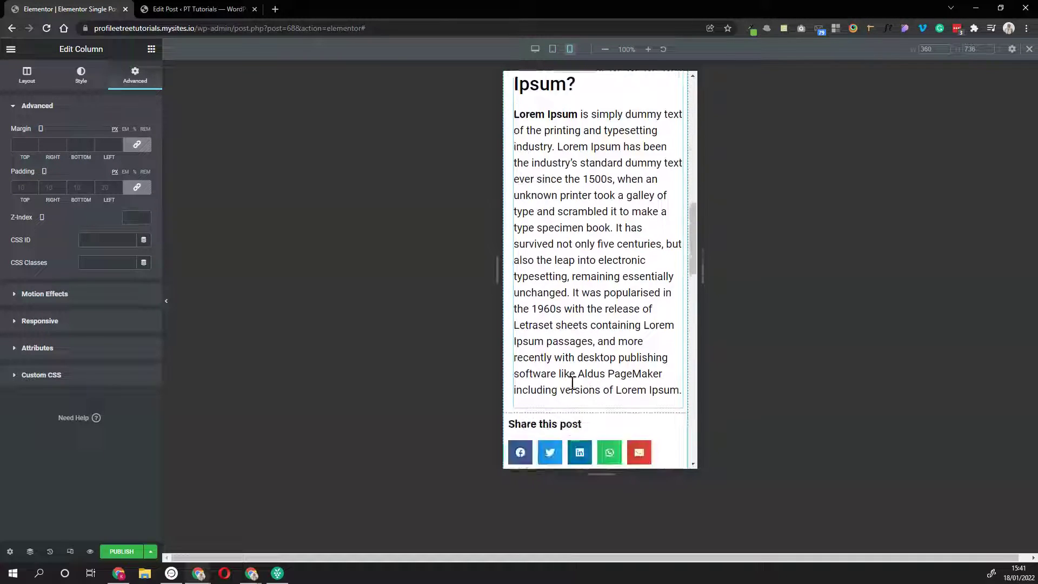
scroll(625, 183, up, 1)
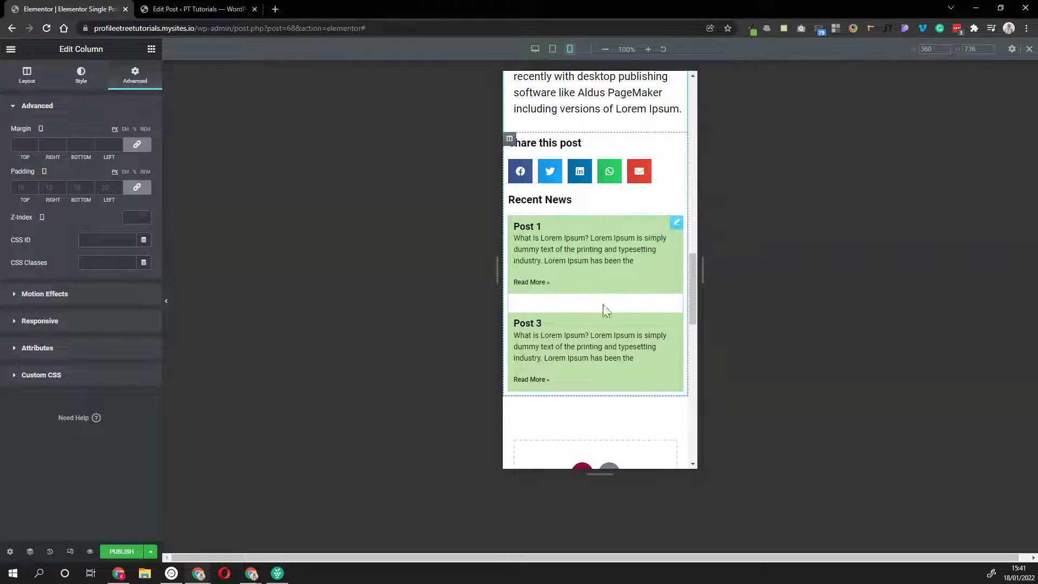
scroll(595, 333, up, 10)
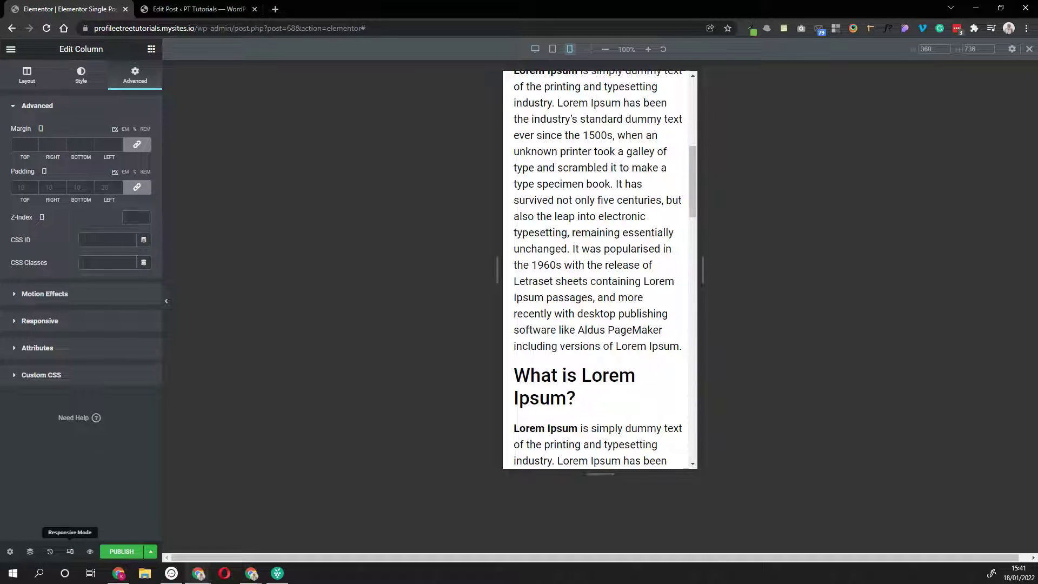
click(70, 551)
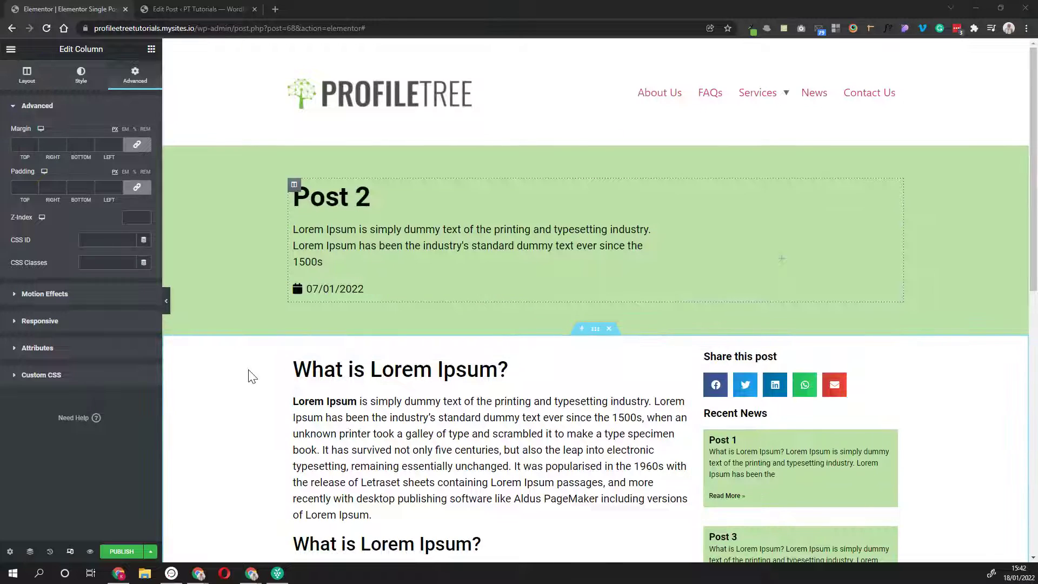
- Start publishing the template and add a display condition that includes all Posts
click(121, 552)
click(542, 339)
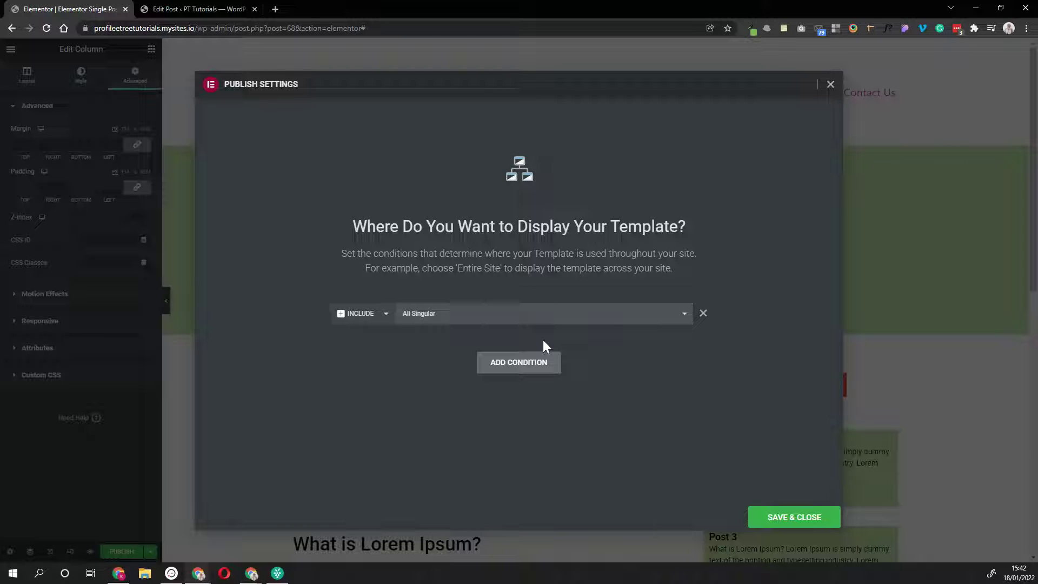
click(554, 317)
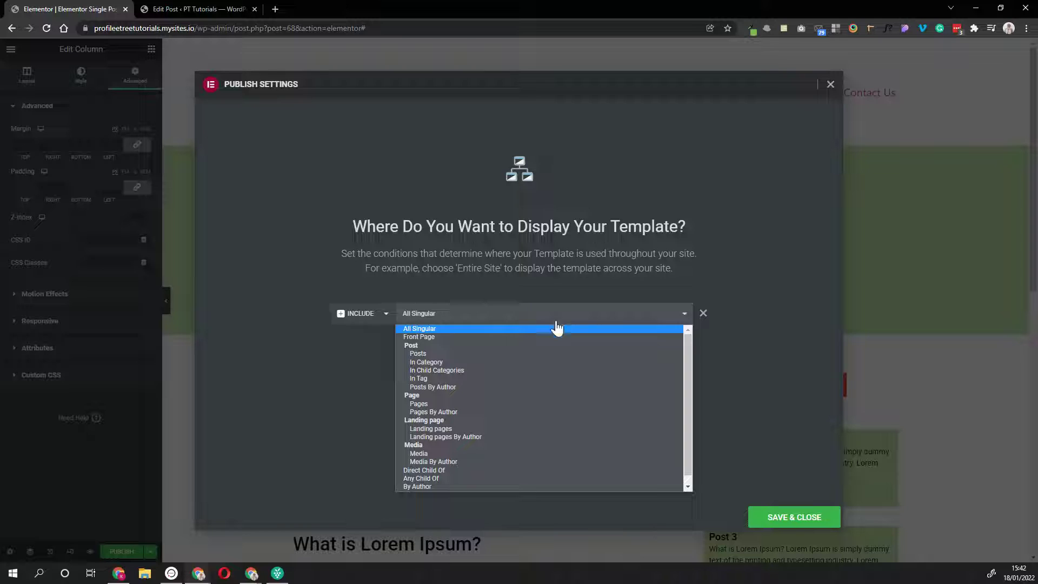
click(462, 353)
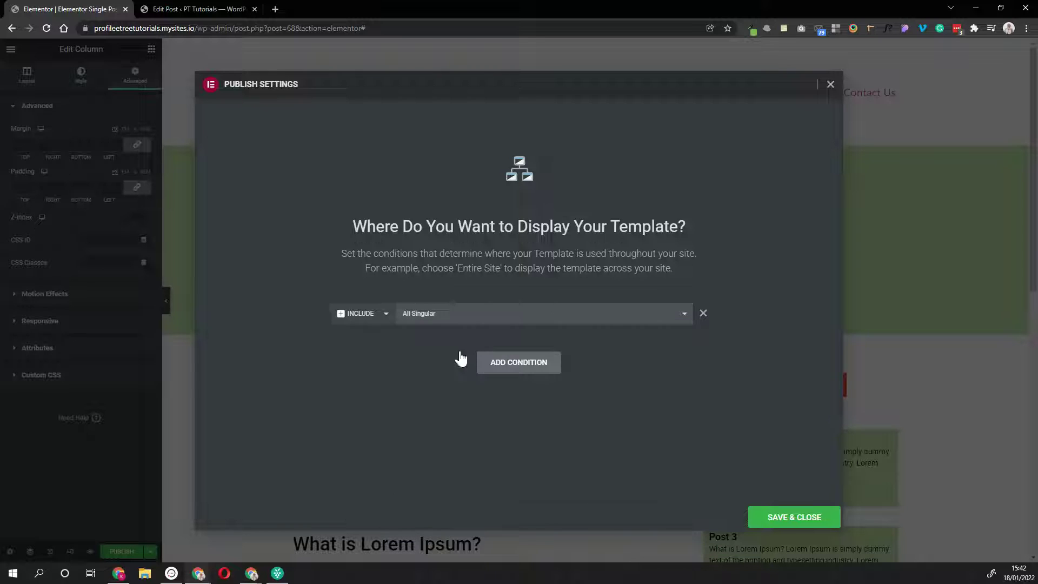
click(470, 321)
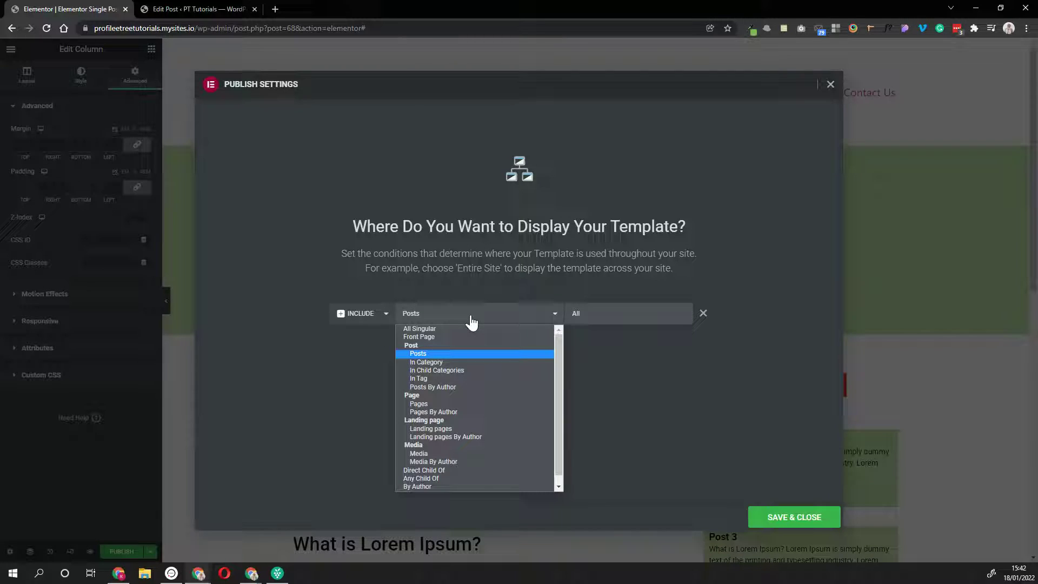
click(451, 358)
- Try switching the display condition from Posts to In Category
click(602, 324)
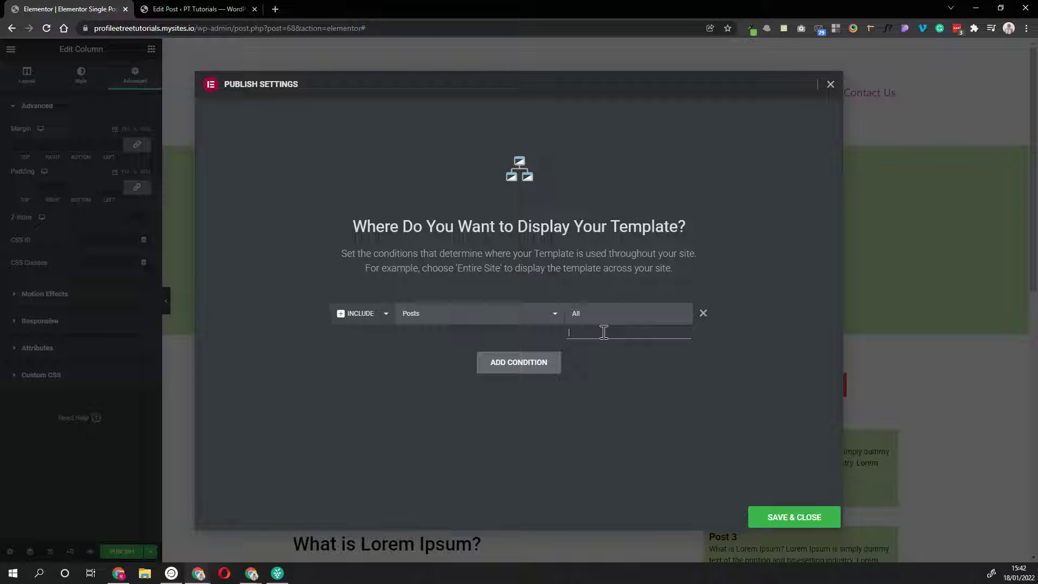
click(541, 323)
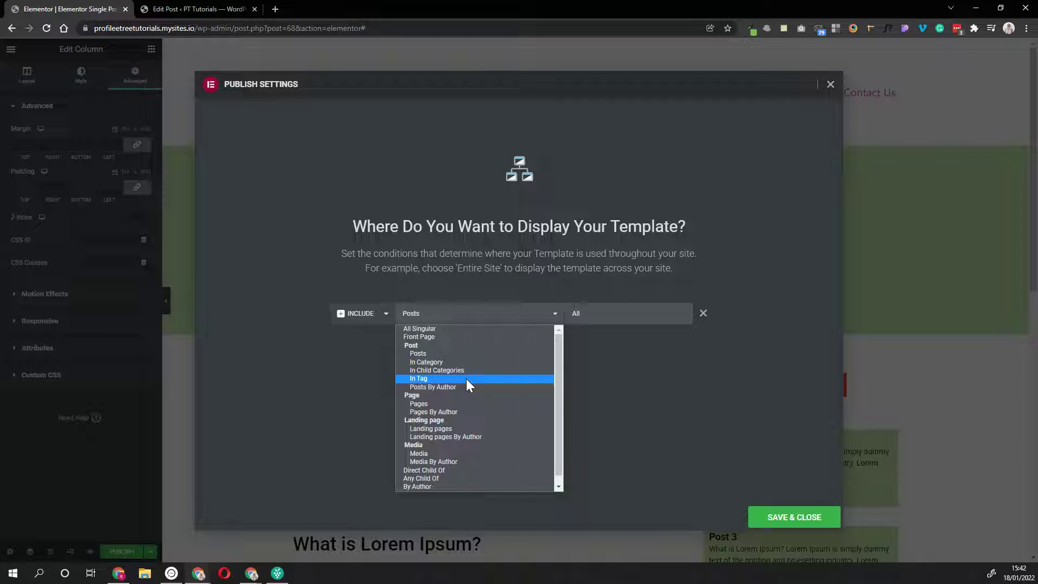
click(471, 361)
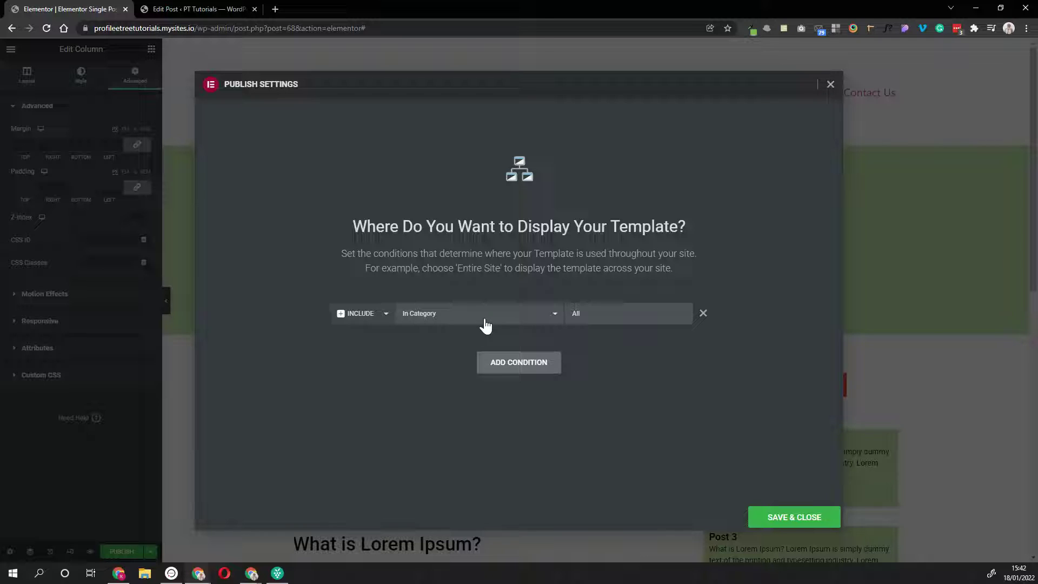
- Set the Include display condition to Posts and save the publish settings to make the template live
click(485, 321)
click(455, 354)
click(792, 521)
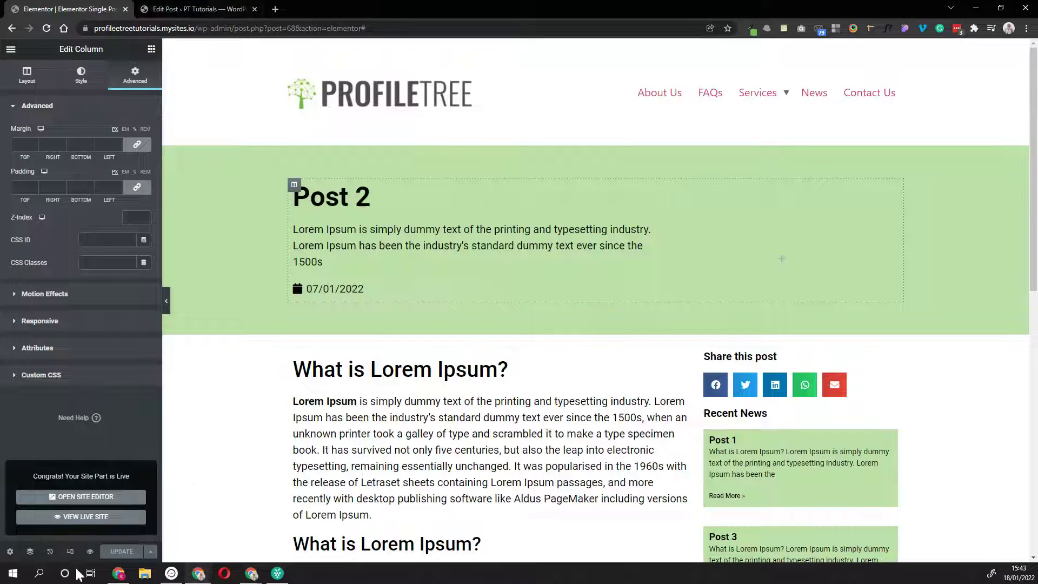
- Open the live page of Post 2 through the permalink in its WordPress post settings
click(195, 9)
scroll(306, 255, up, 5)
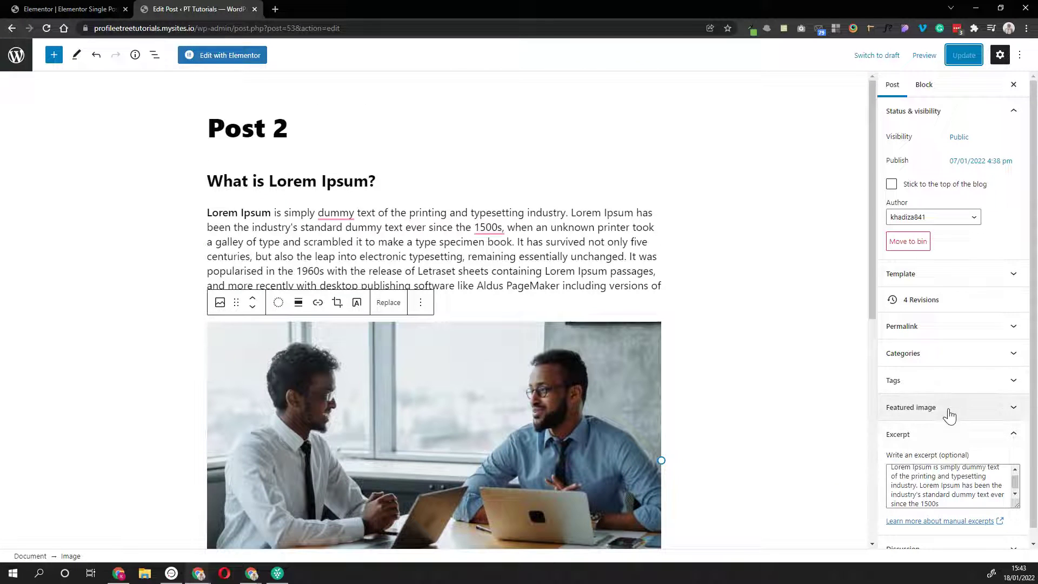
click(944, 326)
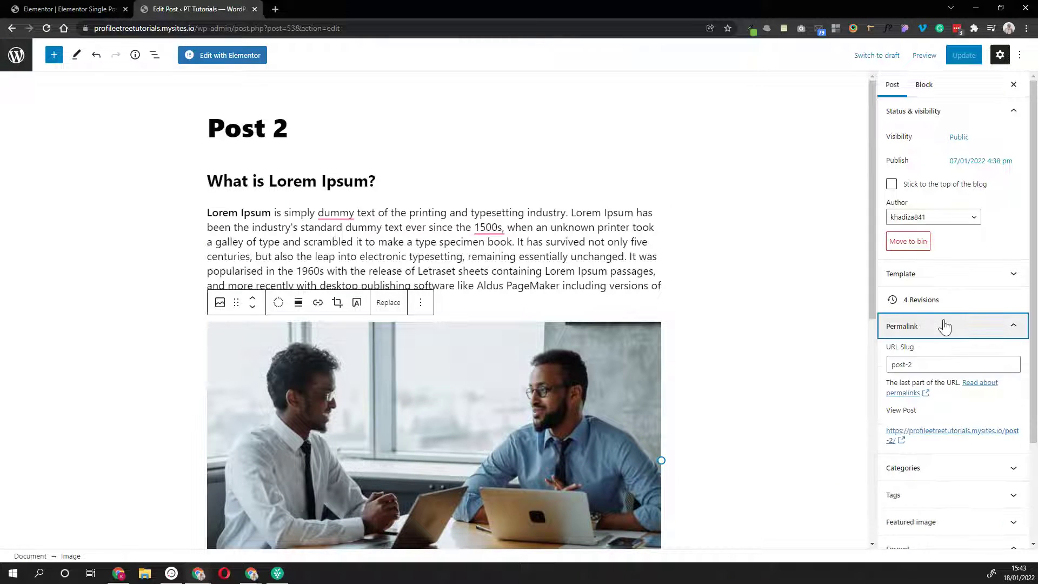
click(918, 433)
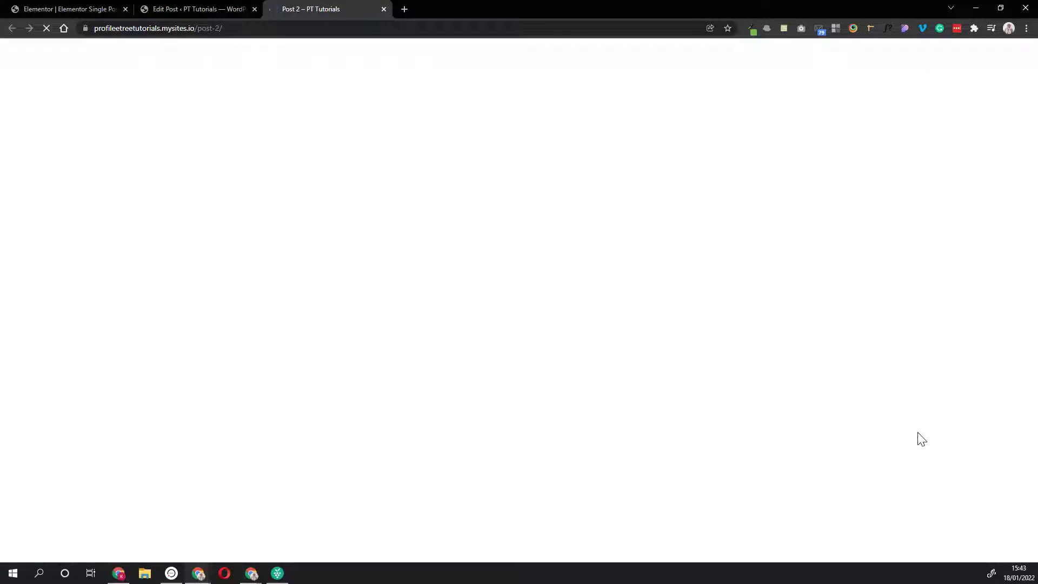
- Check the template on the live Post 2 page, from the header and title section through the content and sidebar to the footer
scroll(744, 415, down, 5)
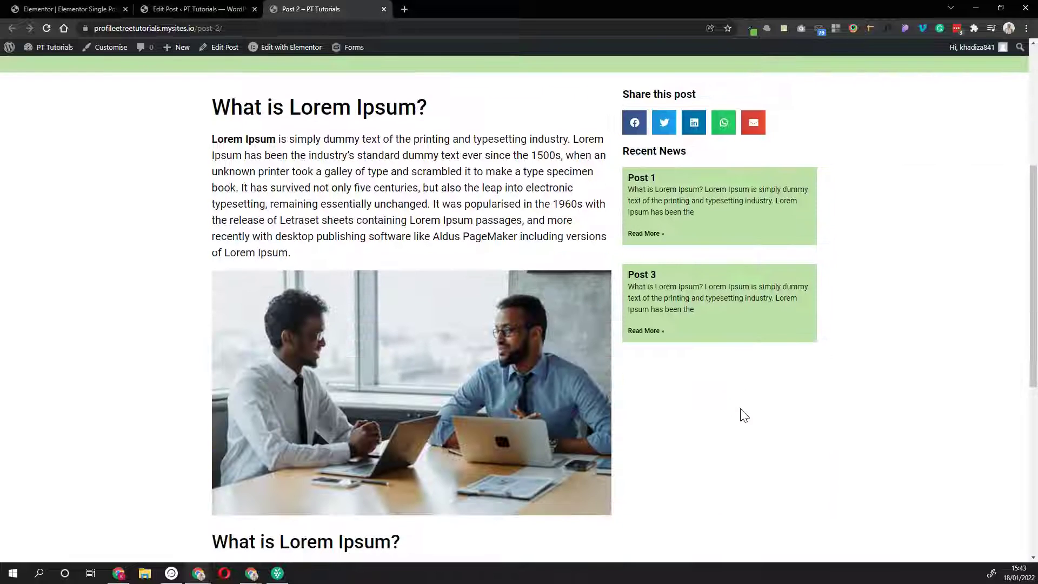
scroll(743, 413, down, 6)
scroll(741, 410, up, 10)
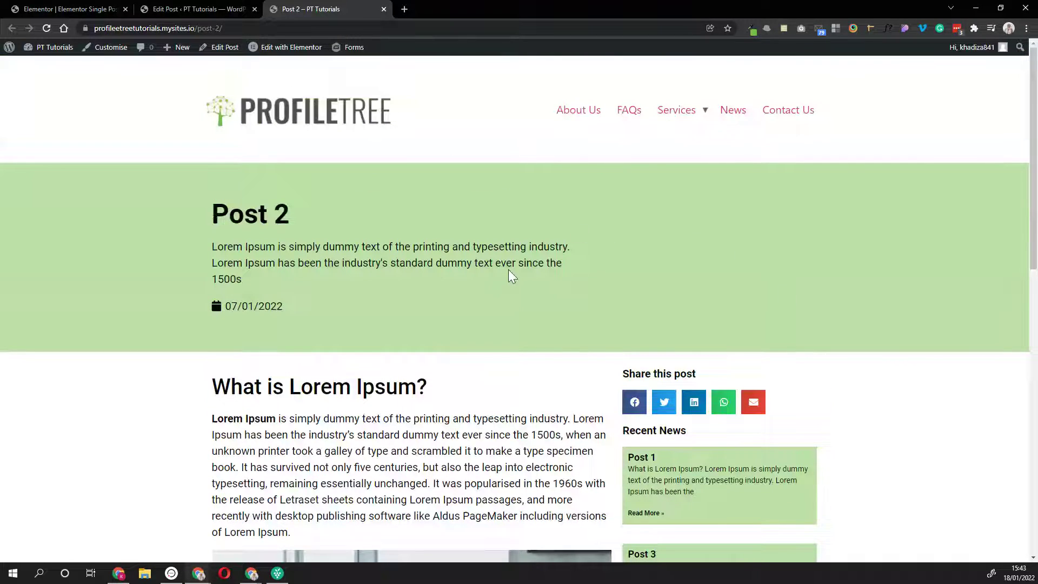
scroll(365, 308, down, 3)
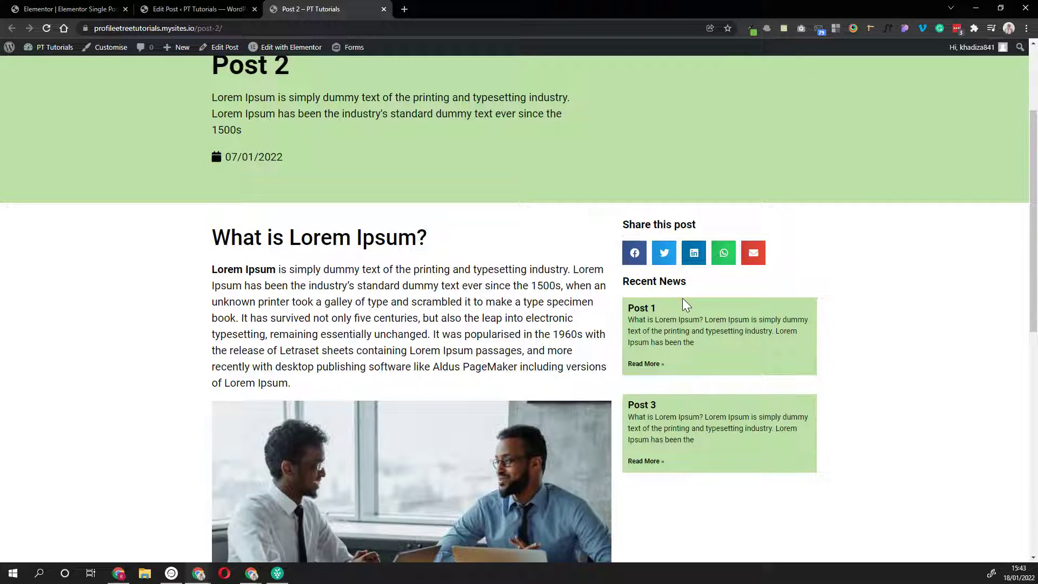
scroll(481, 363, down, 9)
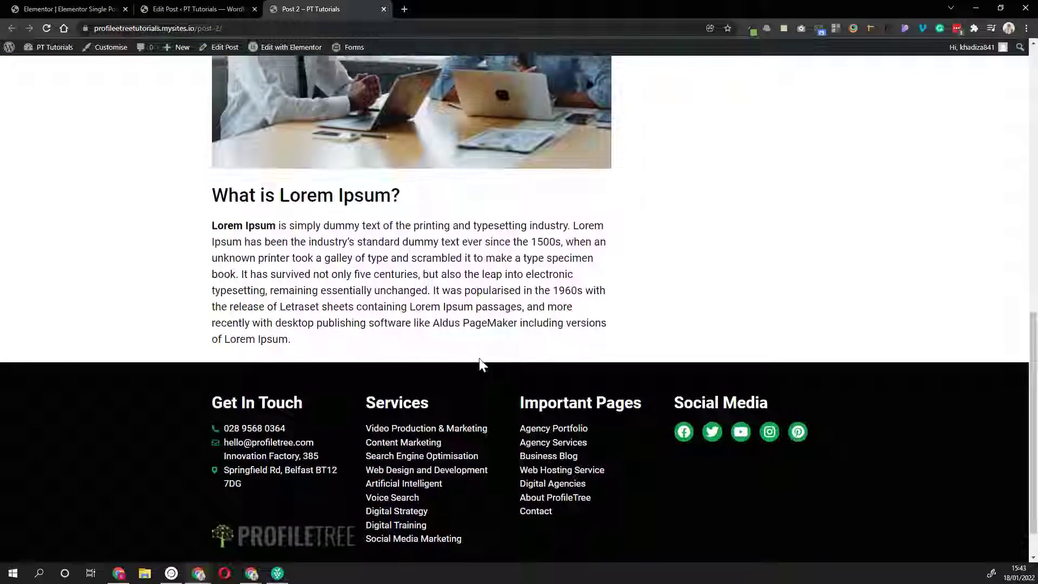